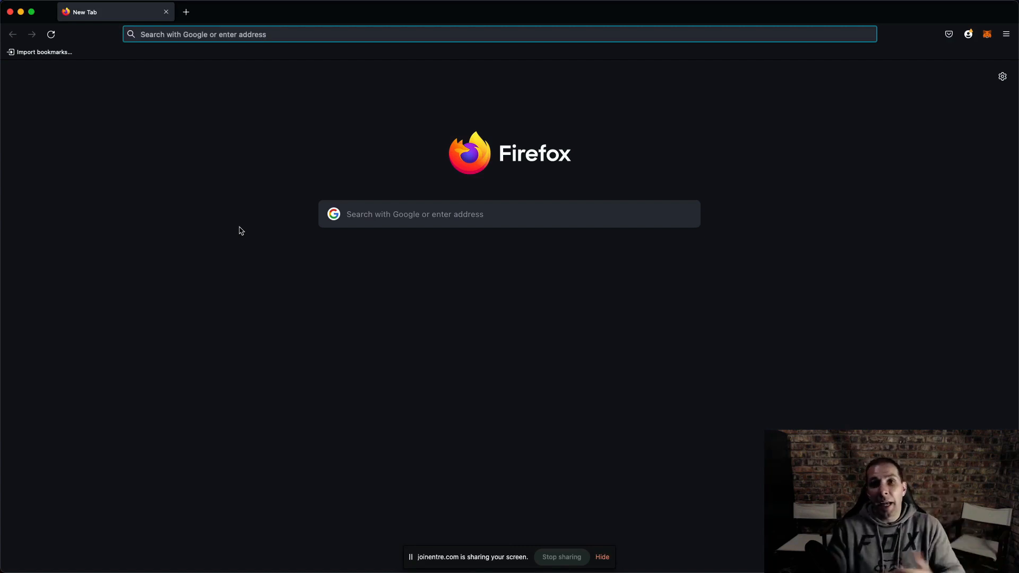
# - Open beta.daodao.io in Firefox and bring its window forward, maximized to full screen
pyautogui.write('beta')
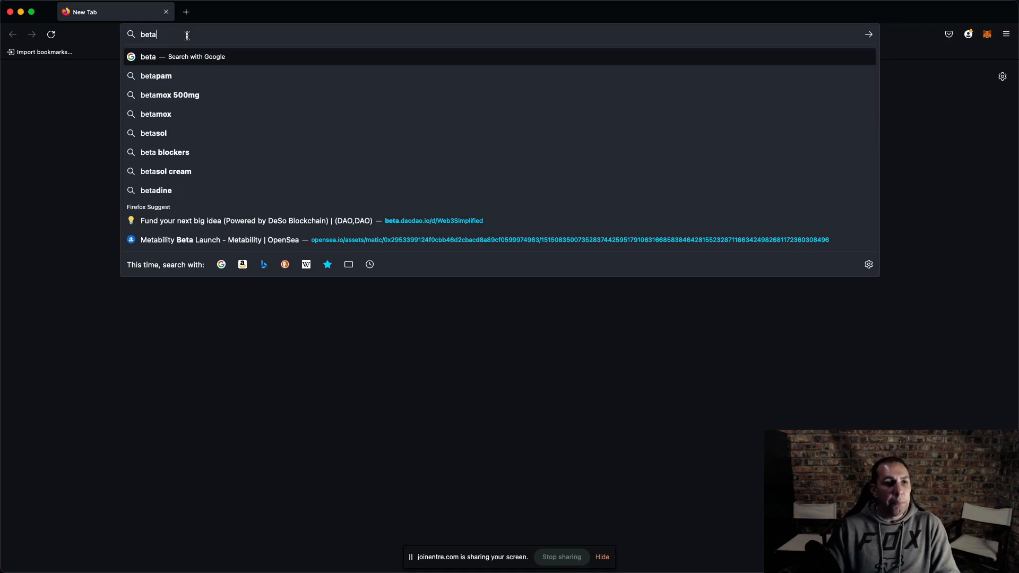
pyautogui.write('.daoda')
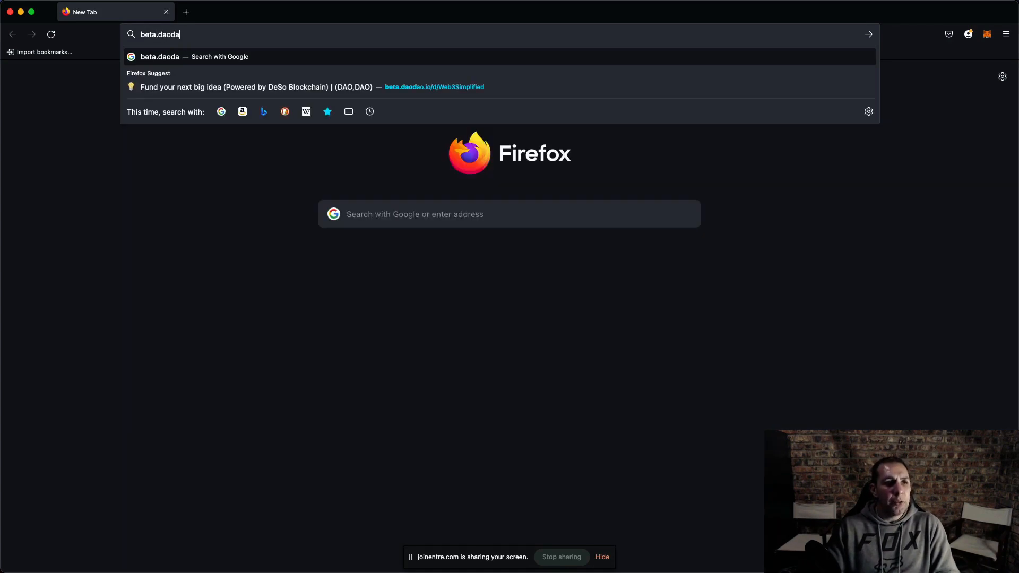
pyautogui.write('o.io')
pyautogui.press('Return')
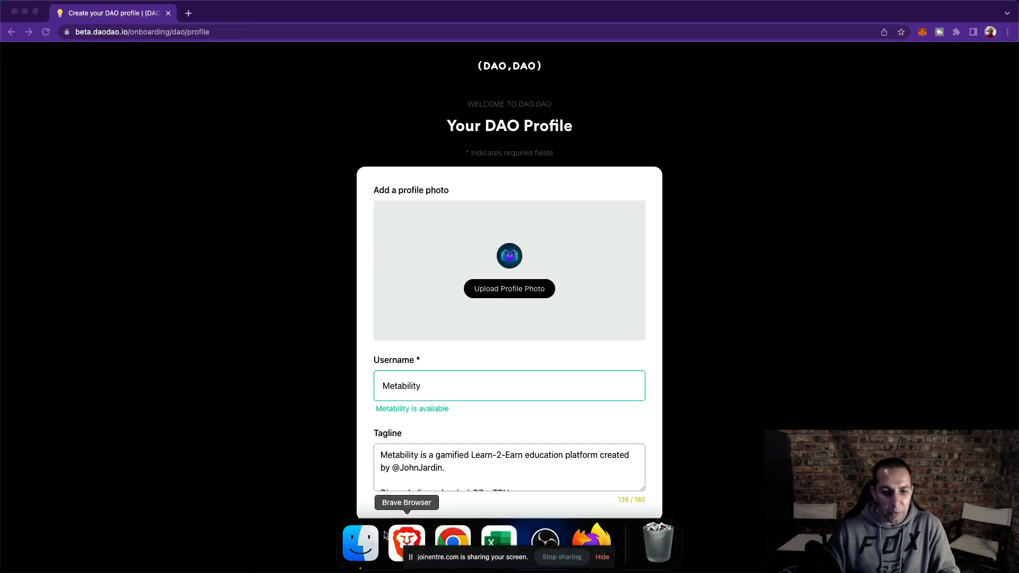
pyautogui.click(406, 545)
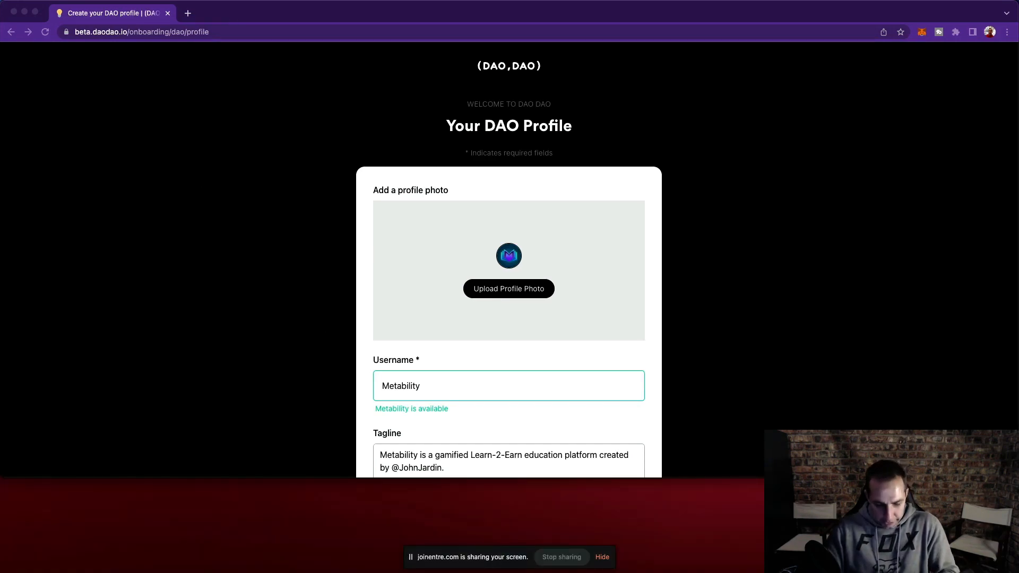
pyautogui.moveTo(428, 61); pyautogui.dragTo(277, 32)
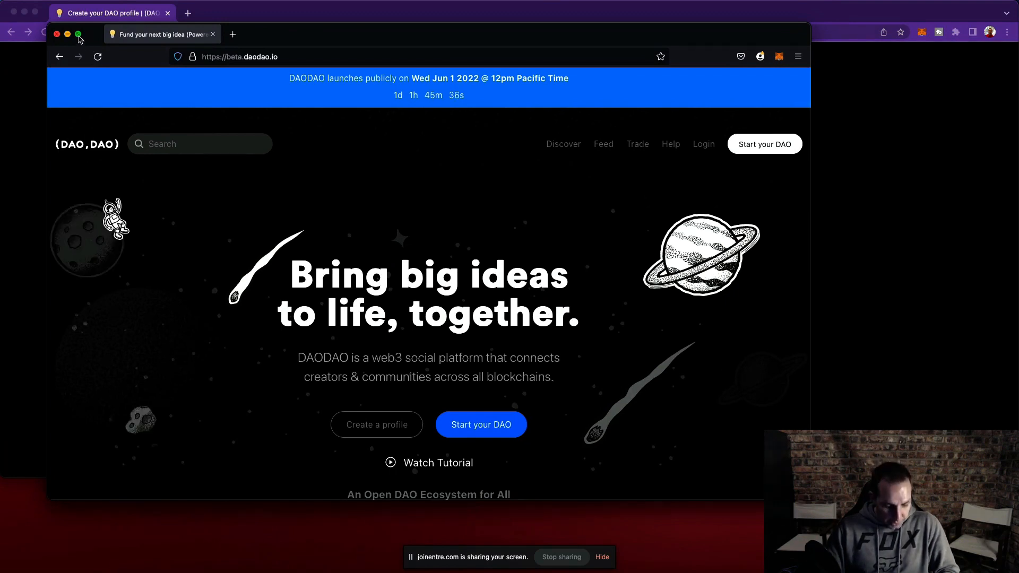
pyautogui.click(78, 35)
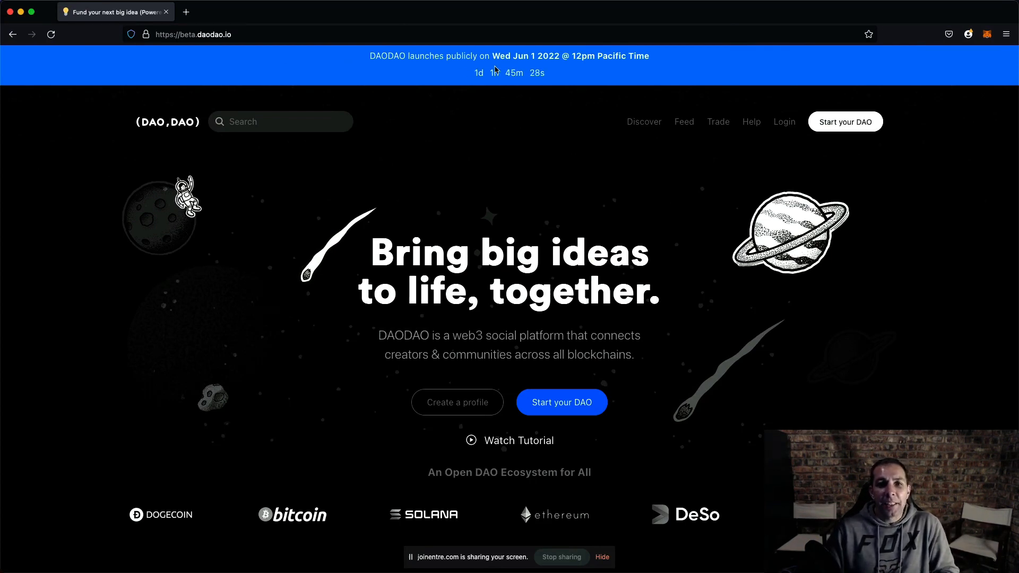
# - Browse the DAODAO homepage, examining the featured DAOs, the trending DAOs table and the community feed
pyautogui.scroll(-2, 430, 152)
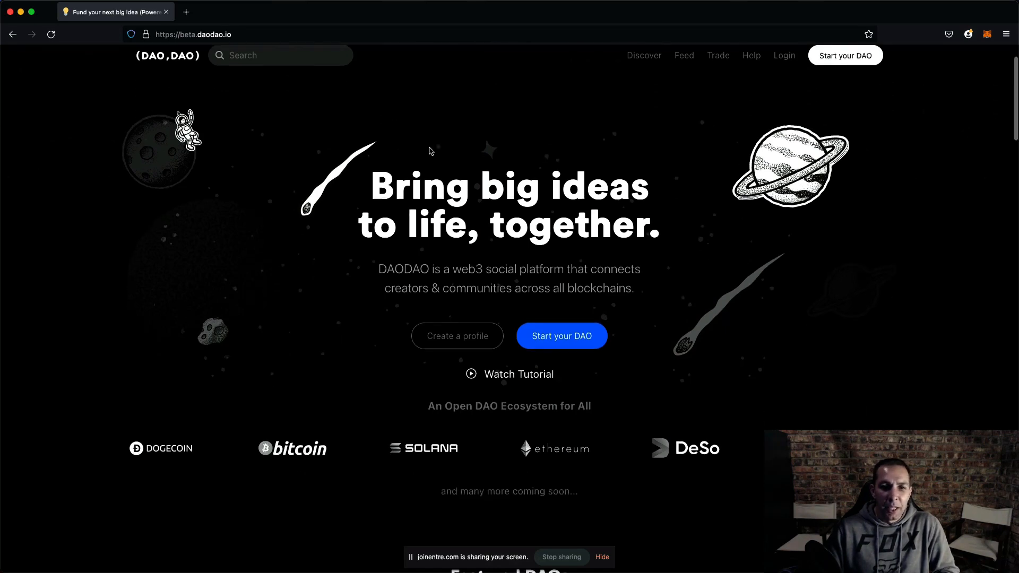
pyautogui.scroll(-5, 430, 151)
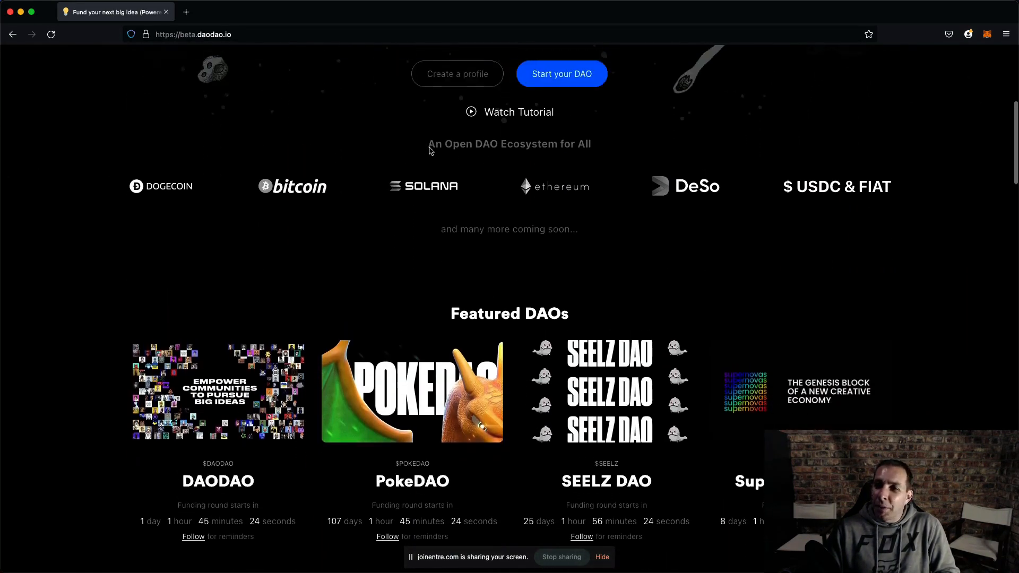
pyautogui.scroll(1, 430, 151)
pyautogui.scroll(3, 370, 337)
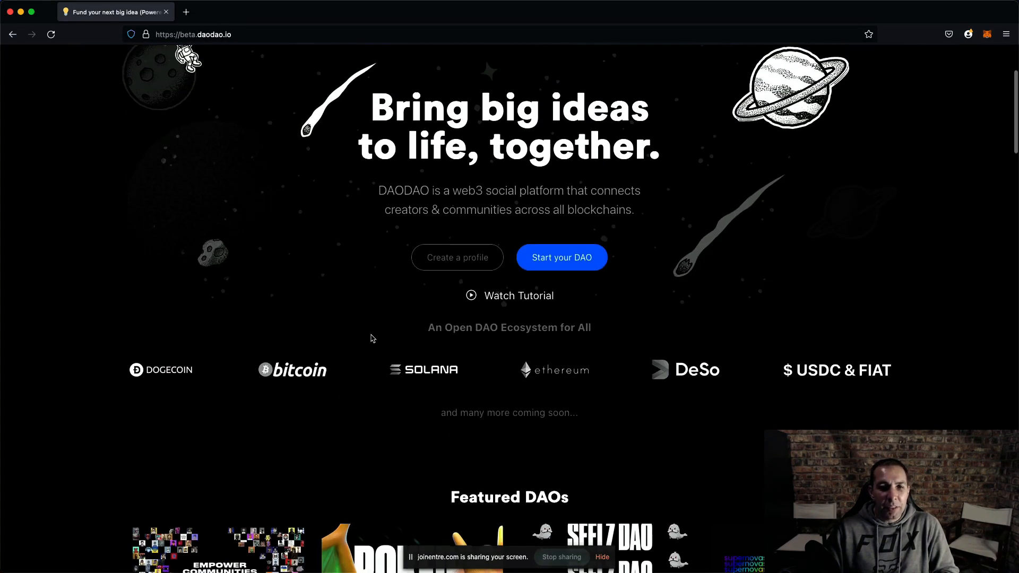
pyautogui.scroll(-2, 408, 276)
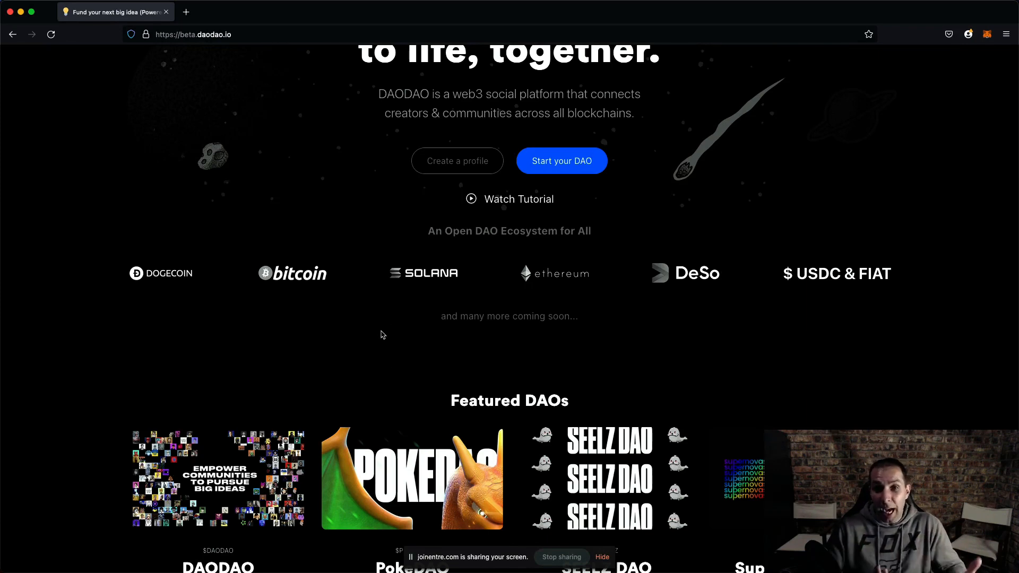
pyautogui.scroll(-5, 382, 335)
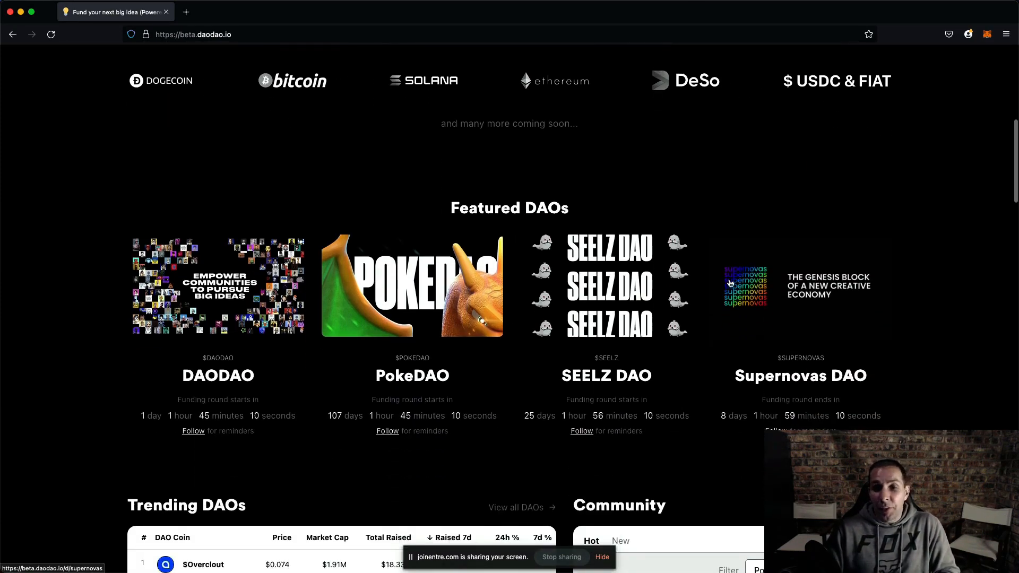
pyautogui.scroll(-3, 496, 319)
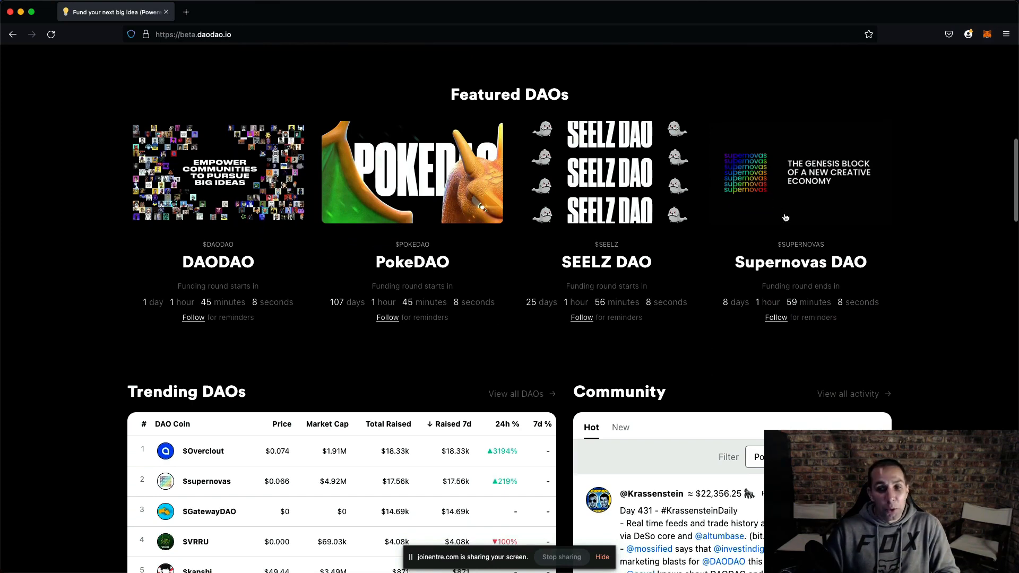
pyautogui.scroll(-5, 473, 317)
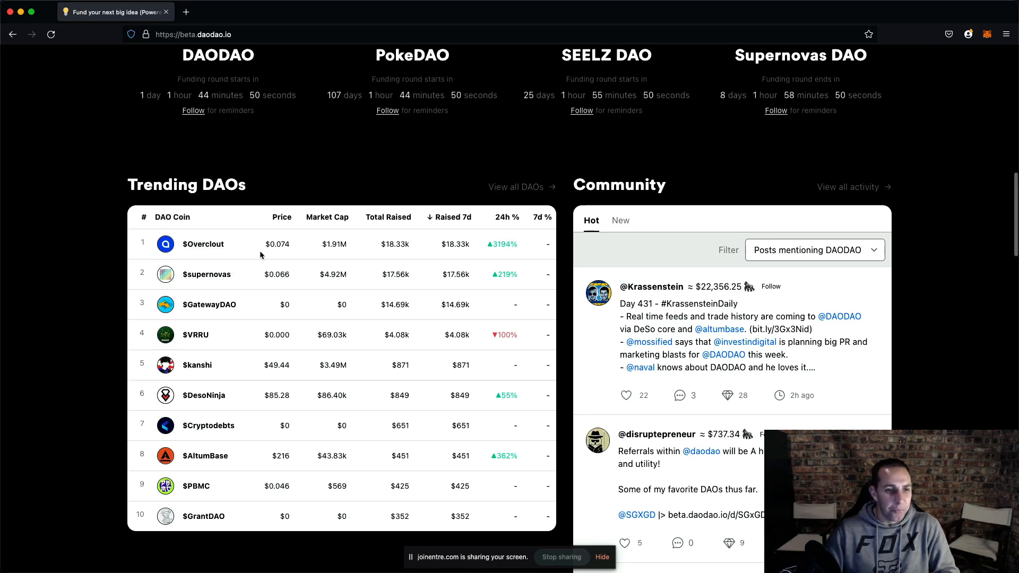
pyautogui.scroll(-2, 260, 251)
pyautogui.scroll(-1, 259, 255)
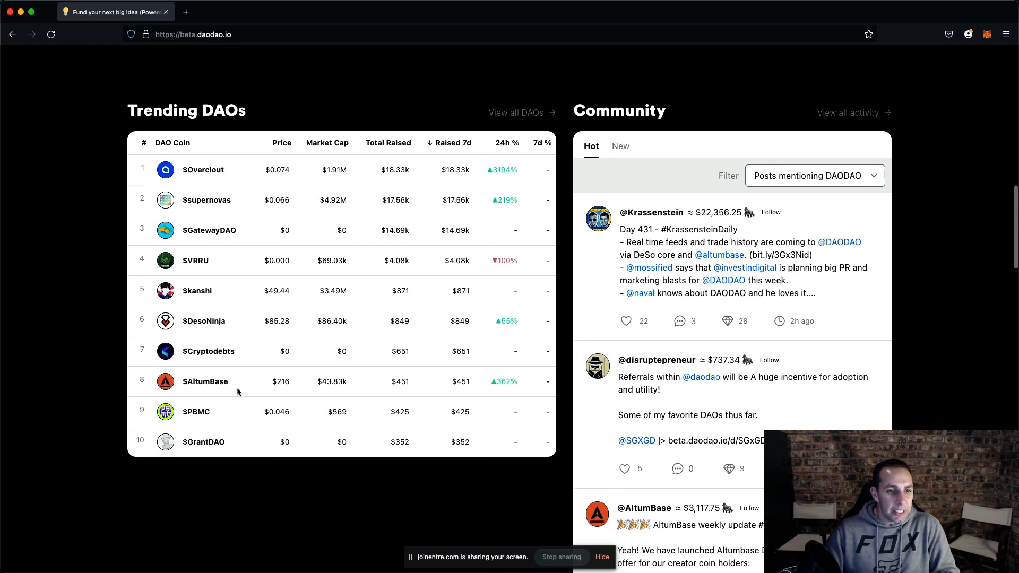
pyautogui.scroll(1, 238, 393)
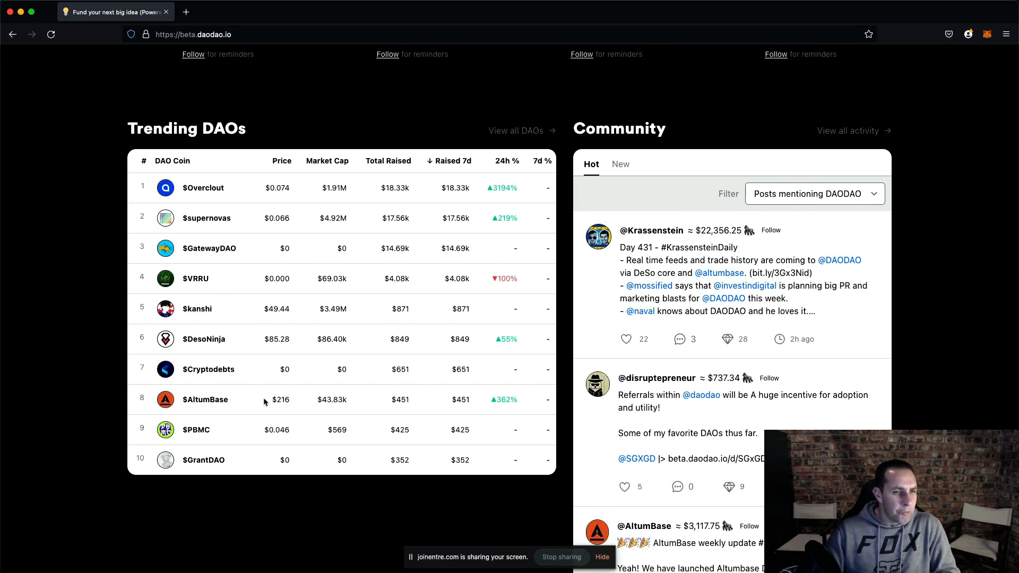
pyautogui.scroll(2, 318, 391)
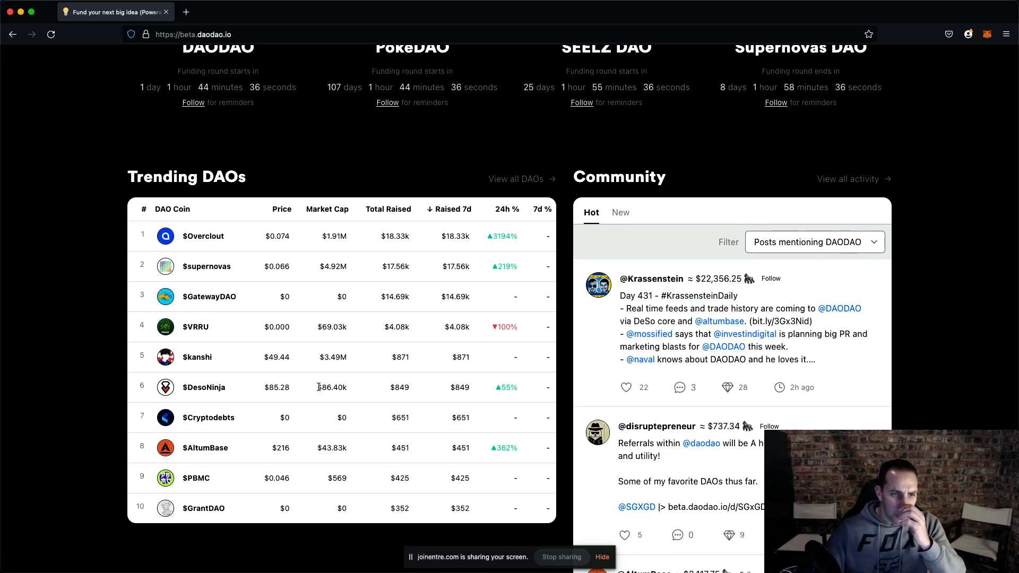
pyautogui.scroll(10, 377, 276)
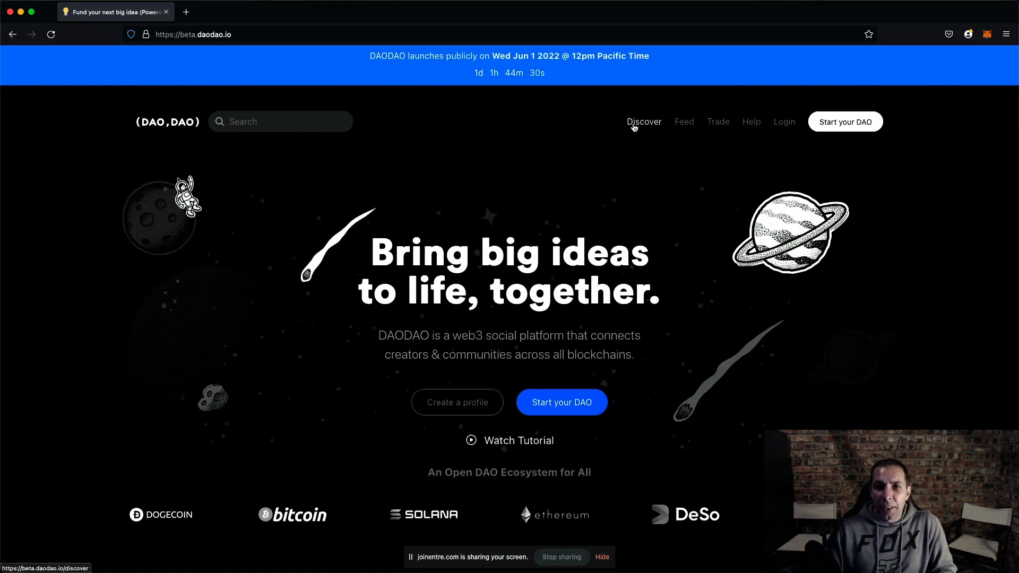
pyautogui.scroll(-8, 456, 247)
pyautogui.scroll(-8, 456, 247)
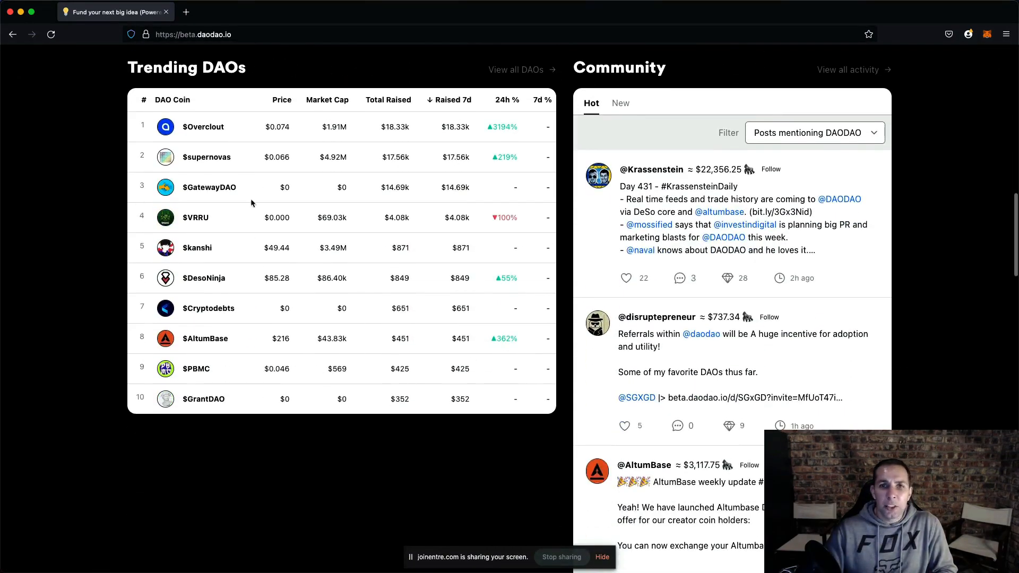
pyautogui.scroll(2, 433, 188)
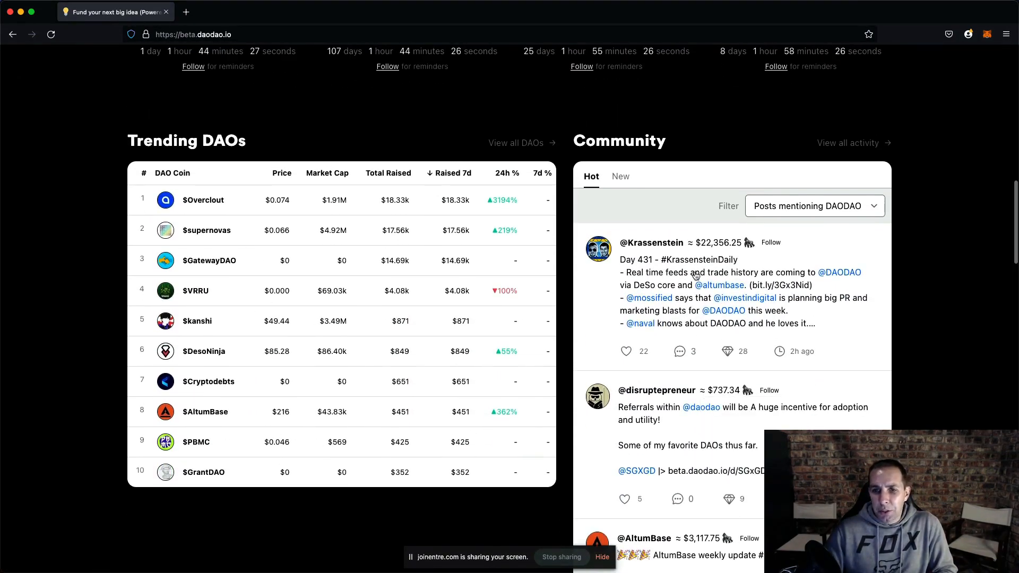
pyautogui.moveTo(688, 235)
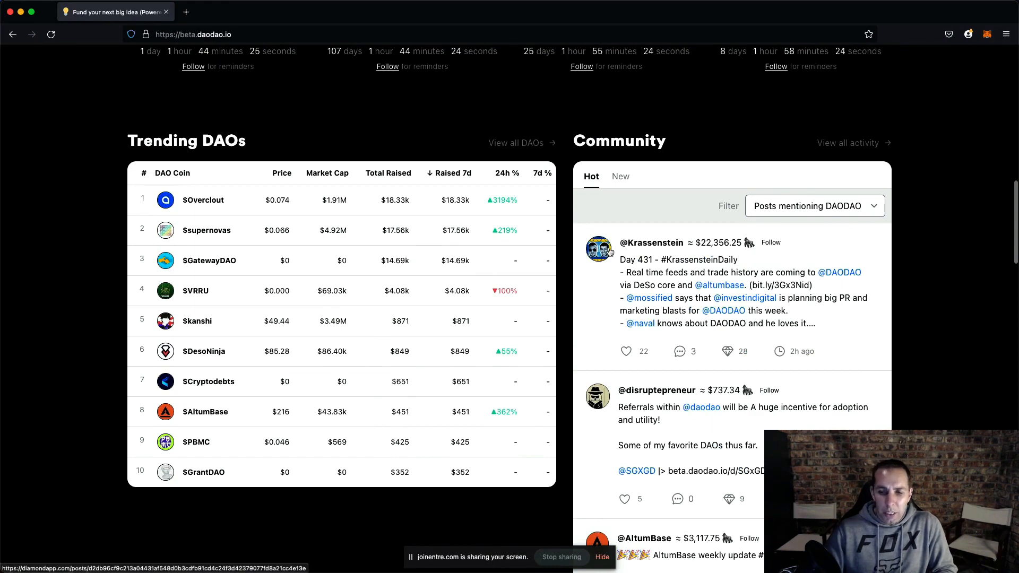
pyautogui.scroll(-4, 640, 343)
pyautogui.scroll(5, 639, 343)
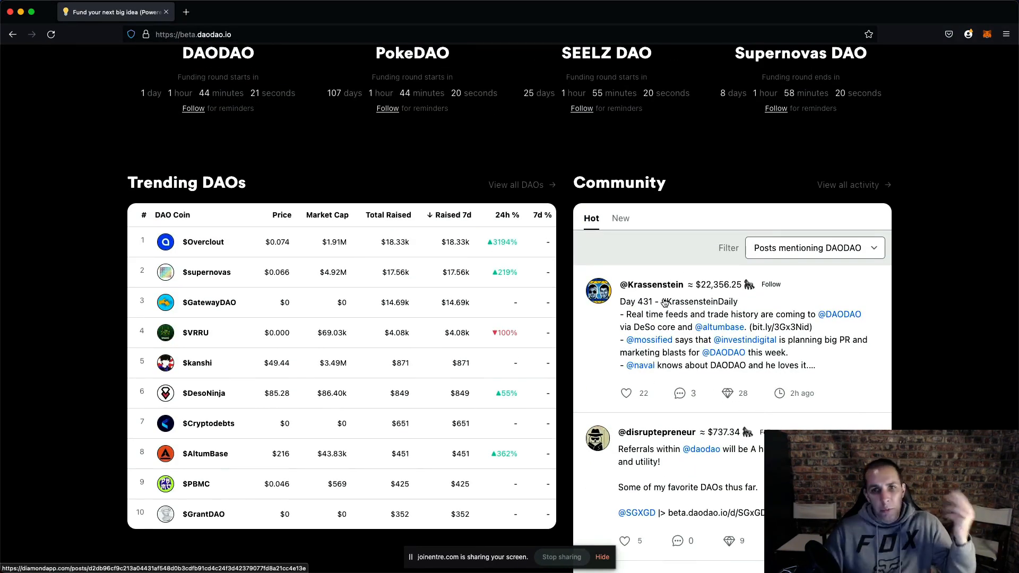
pyautogui.scroll(15, 665, 302)
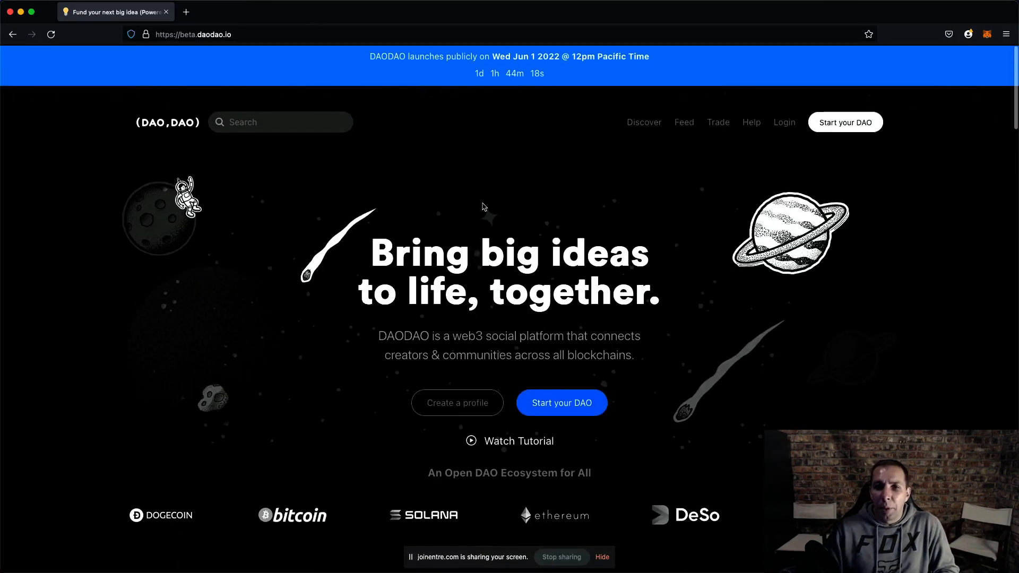
# - Open the Discover page, scroll through the full list of DAOs, and highlight $Web3Simplified's 24h change
pyautogui.click(637, 124)
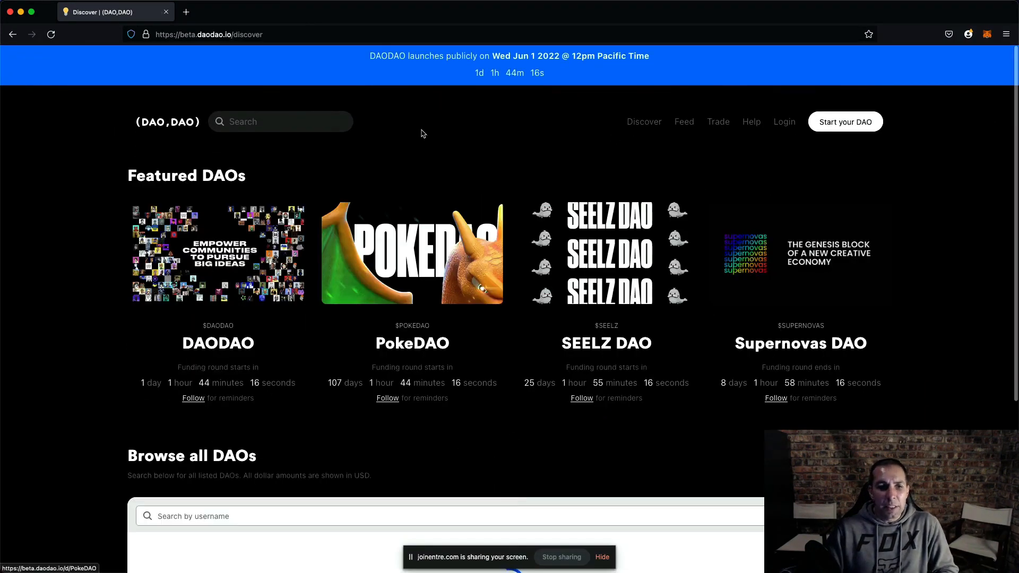
pyautogui.scroll(-1, 409, 212)
pyautogui.scroll(-4, 405, 227)
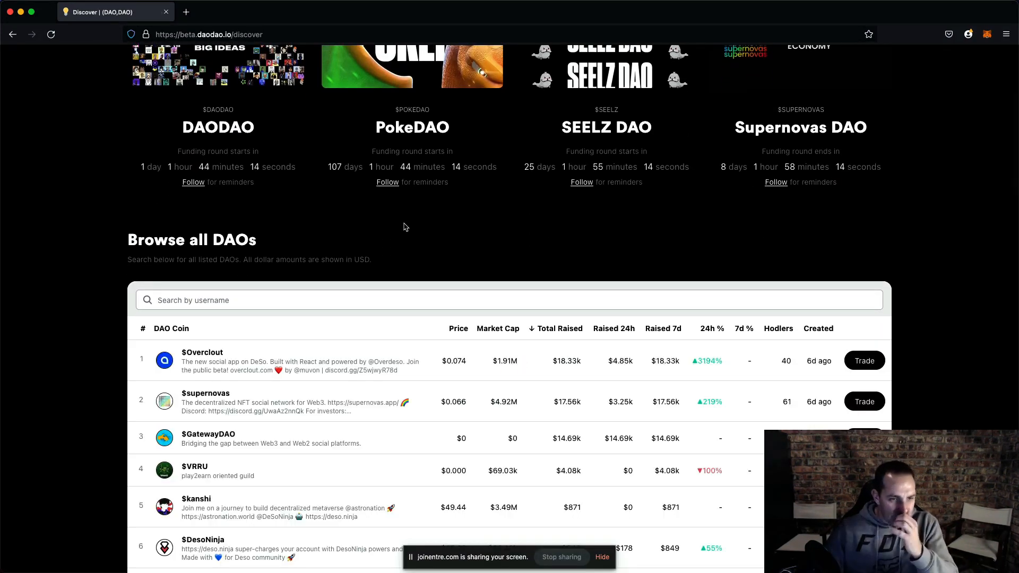
pyautogui.scroll(-4, 395, 240)
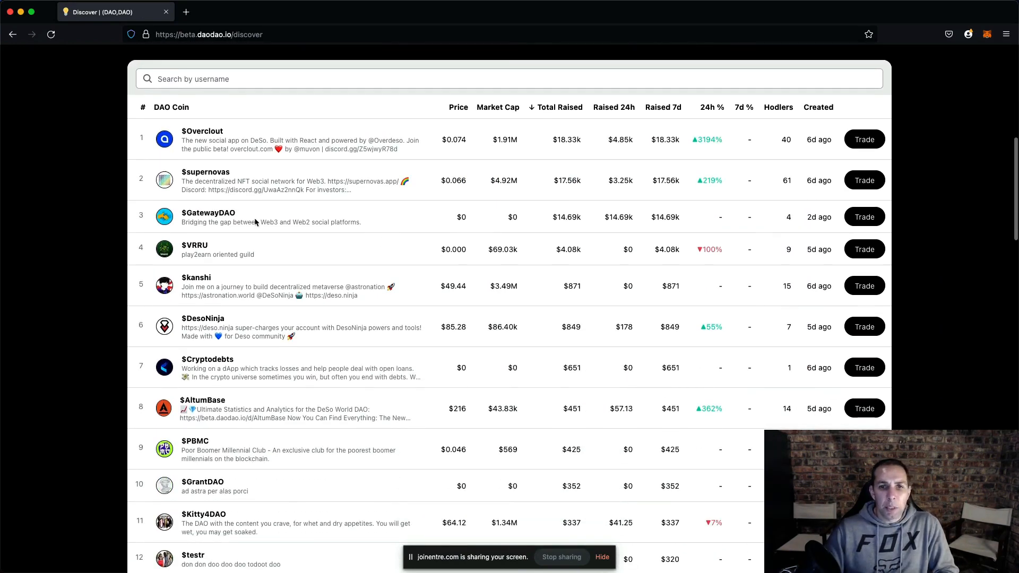
pyautogui.scroll(1, 227, 199)
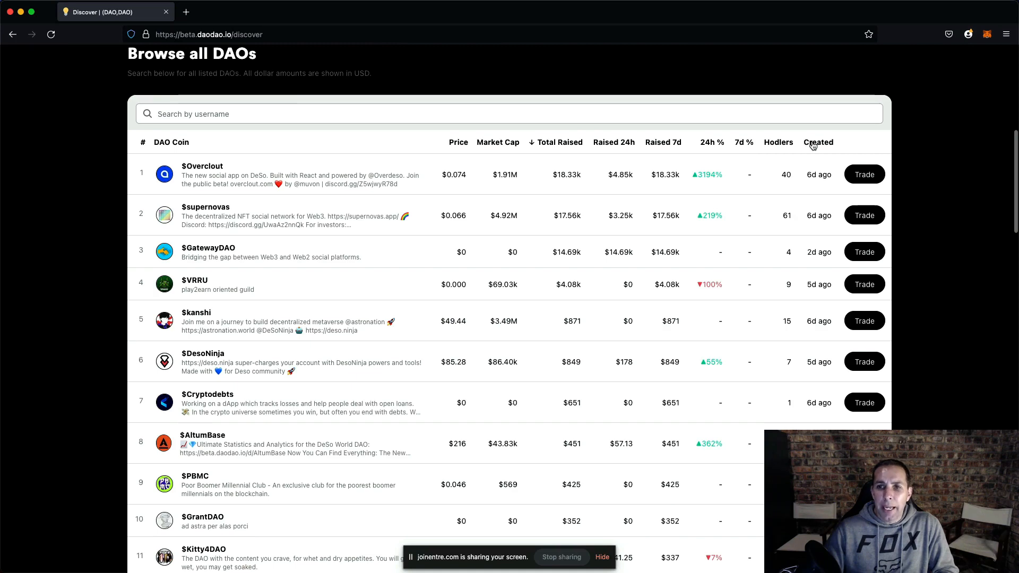
pyautogui.scroll(1, 287, 191)
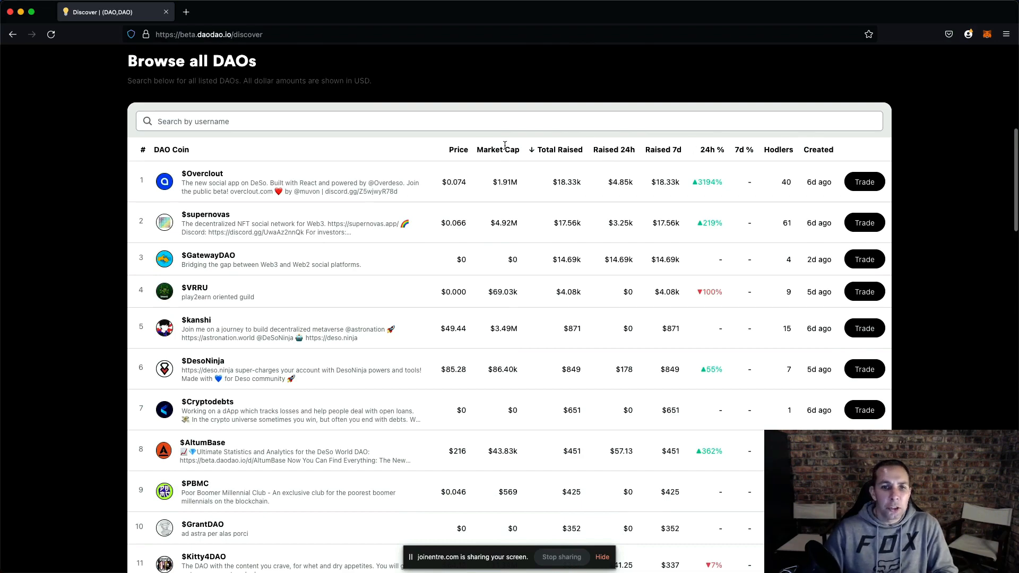
pyautogui.scroll(-5, 326, 248)
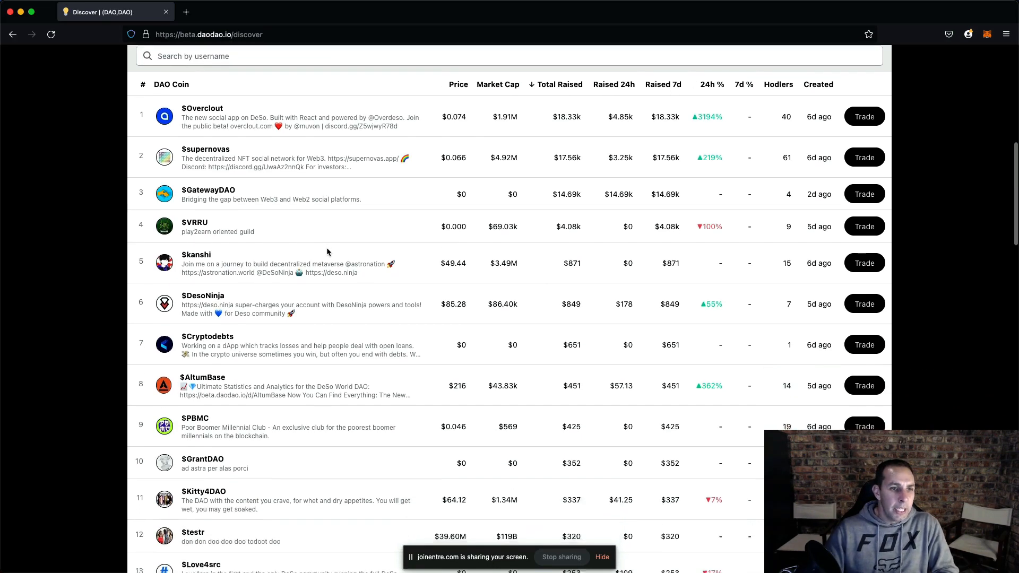
pyautogui.scroll(-17, 297, 249)
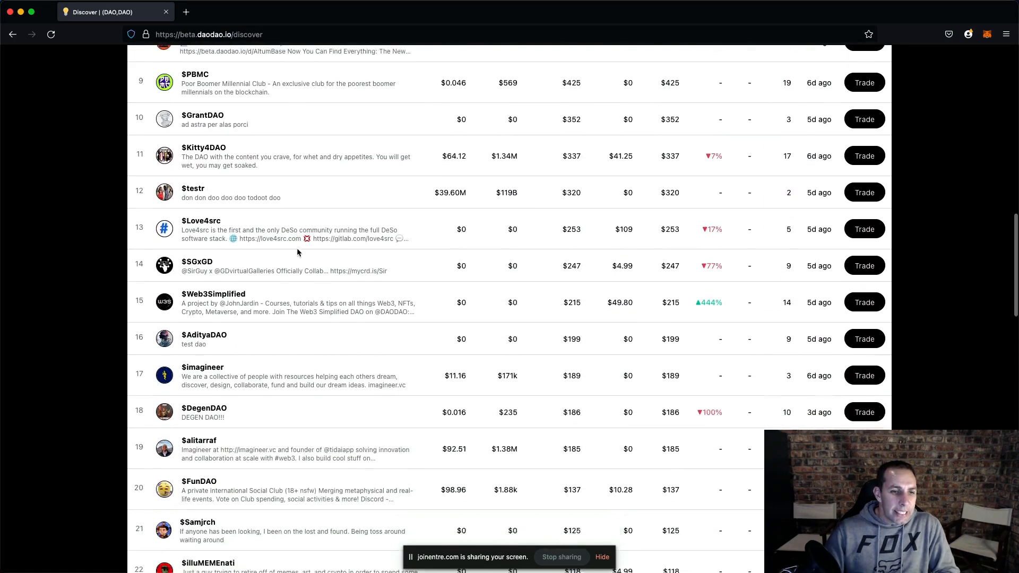
pyautogui.scroll(-9, 297, 250)
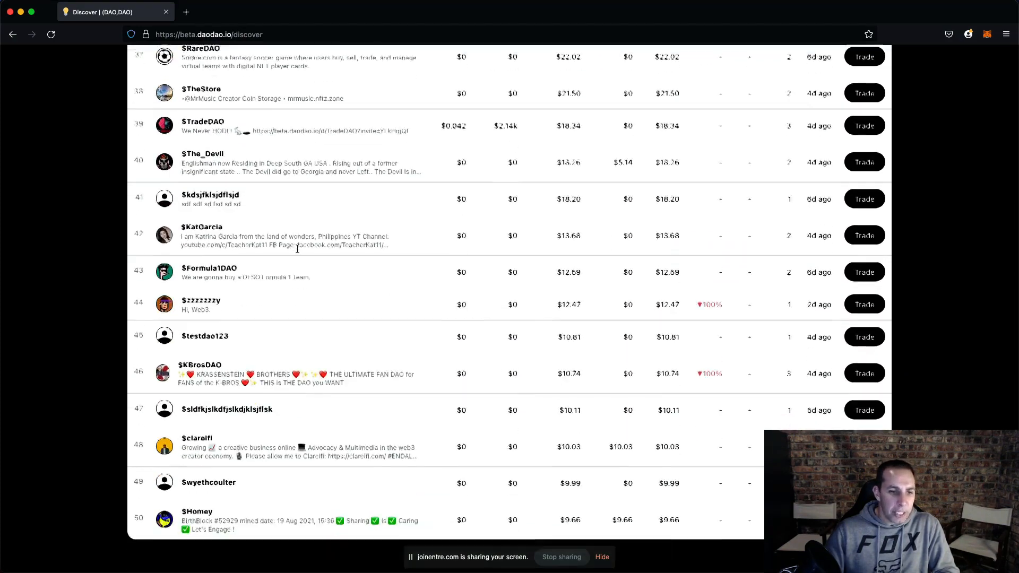
pyautogui.scroll(16, 360, 487)
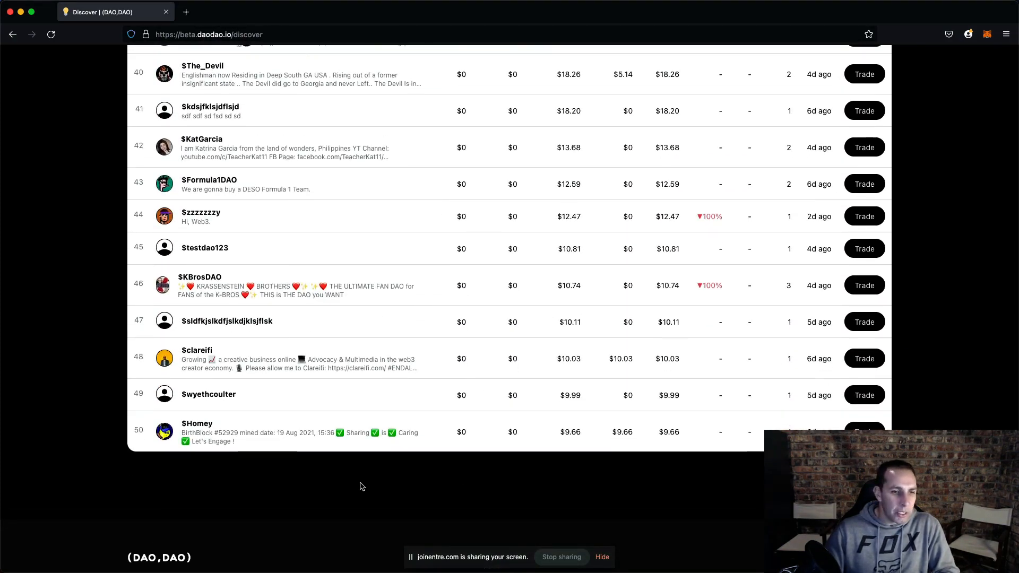
pyautogui.scroll(2, 361, 487)
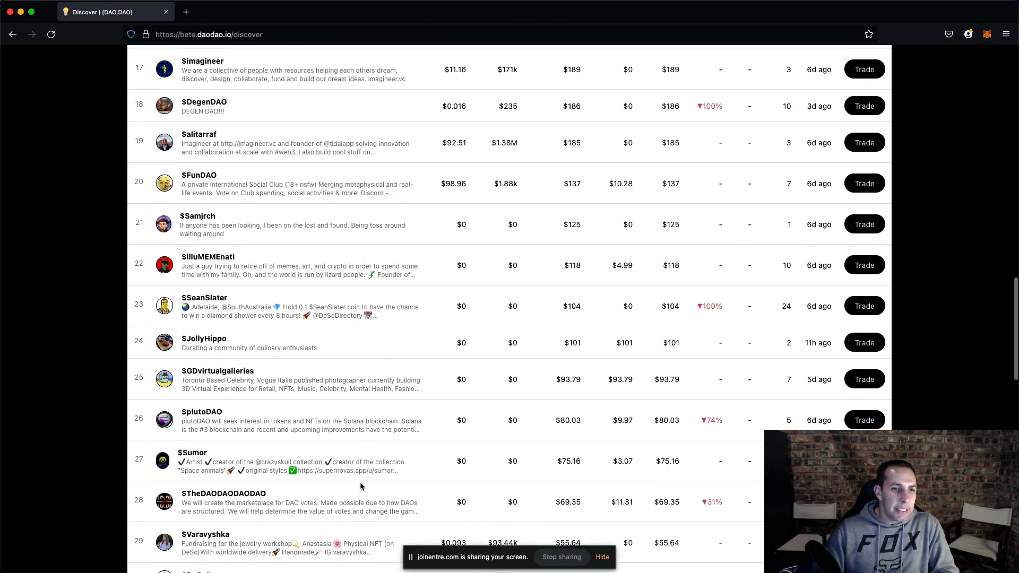
pyautogui.scroll(10, 343, 415)
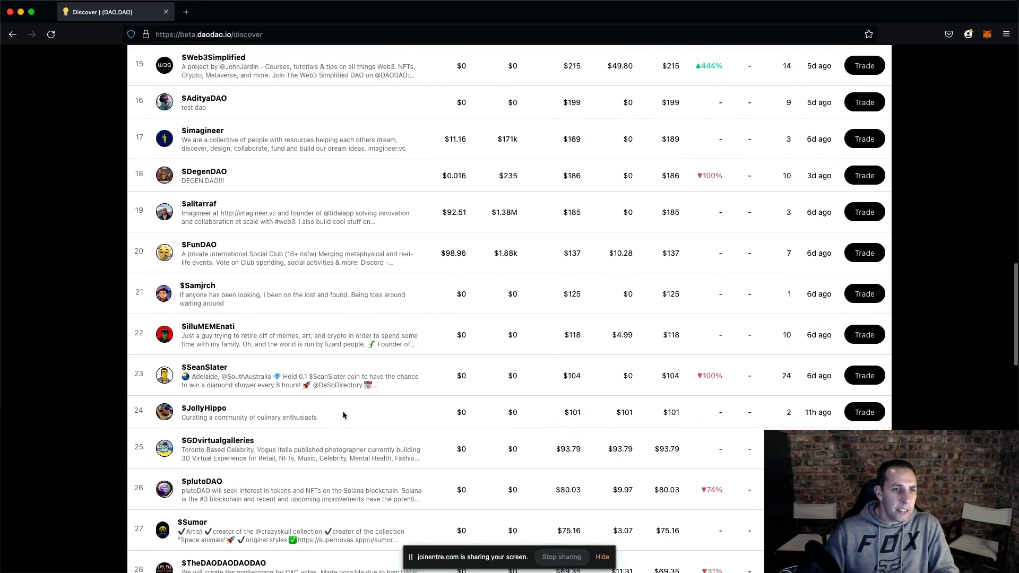
pyautogui.scroll(1, 343, 416)
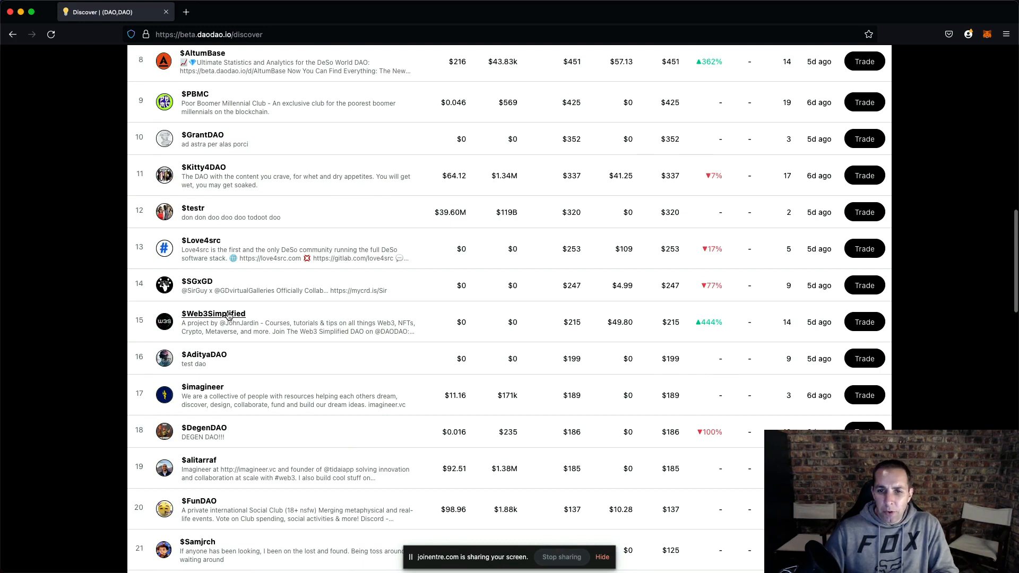
pyautogui.doubleClick(700, 322)
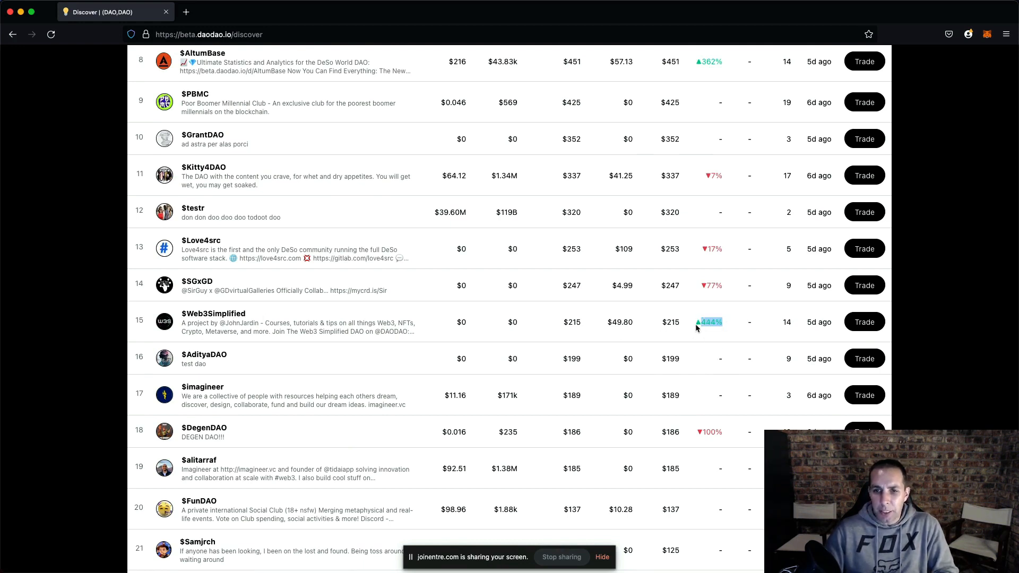
# - Start creating a new DAO from the Discover page
pyautogui.scroll(10, 273, 343)
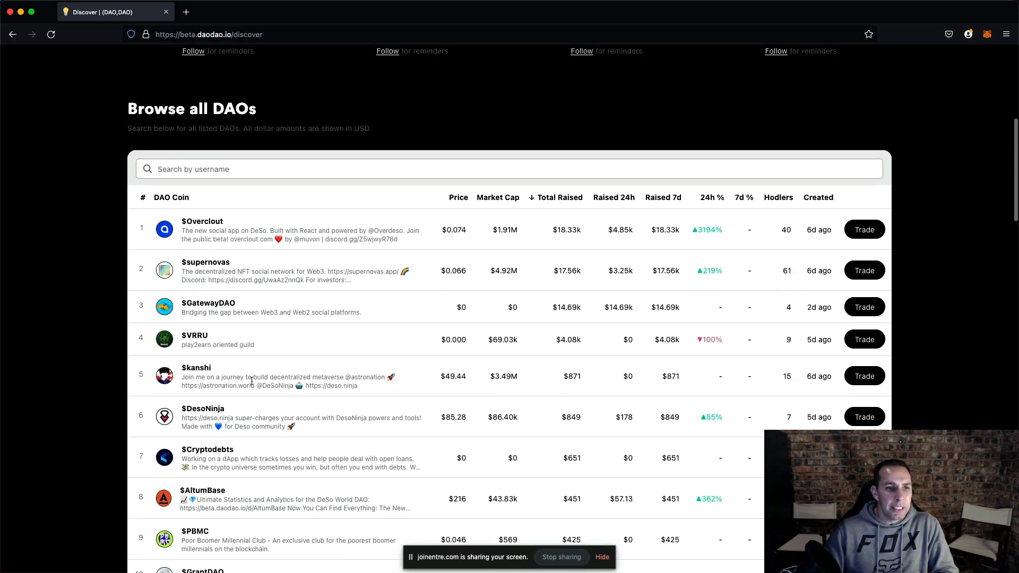
pyautogui.scroll(5, 319, 354)
pyautogui.scroll(4, 331, 339)
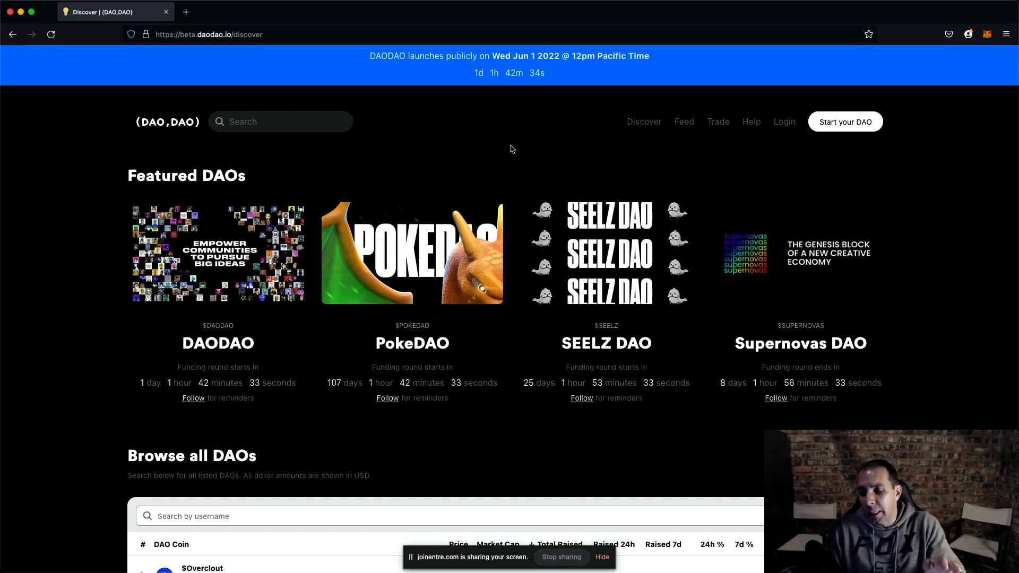
pyautogui.click(826, 123)
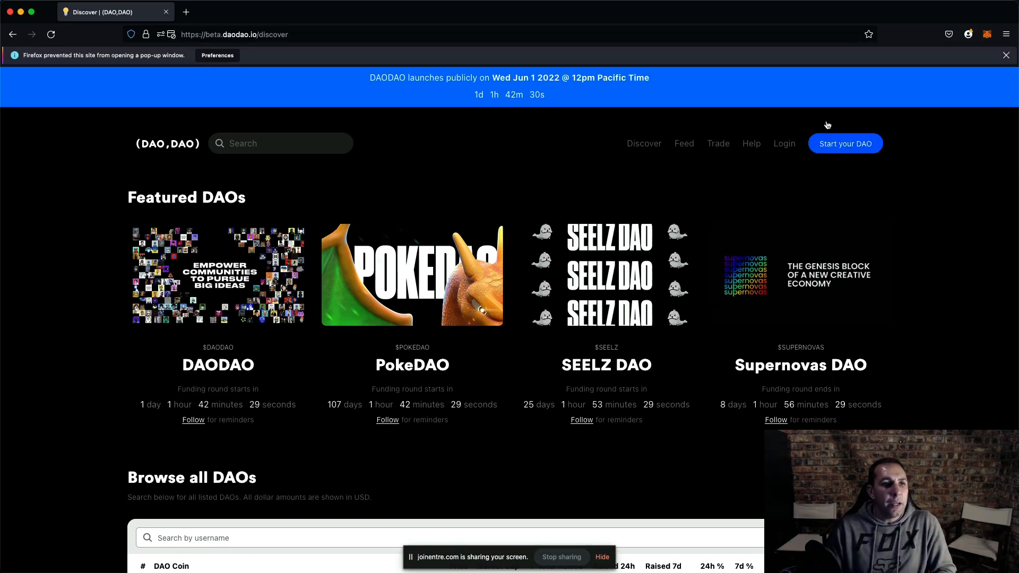
pyautogui.click(828, 126)
pyautogui.moveTo(371, 16); pyautogui.dragTo(706, 572)
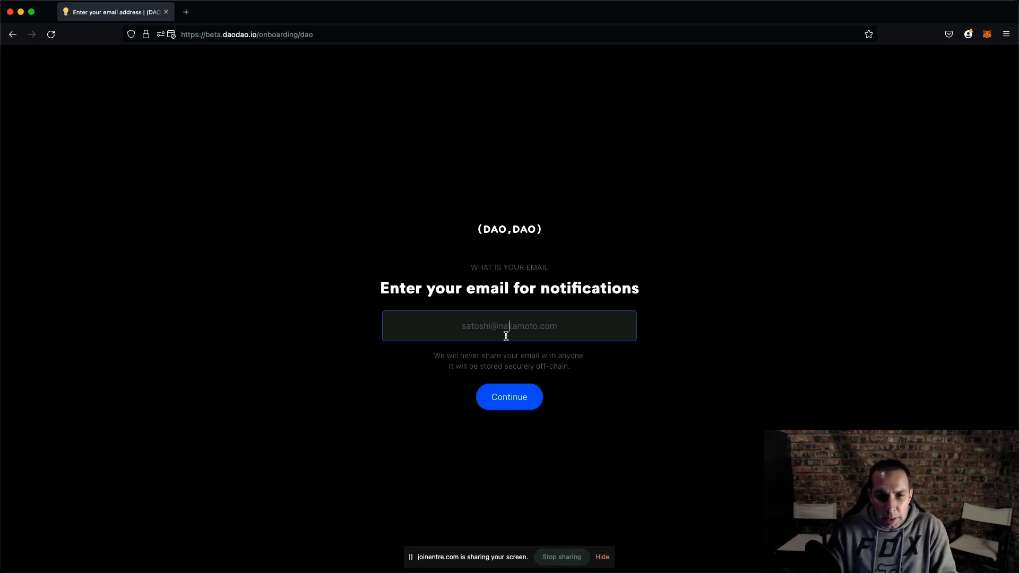
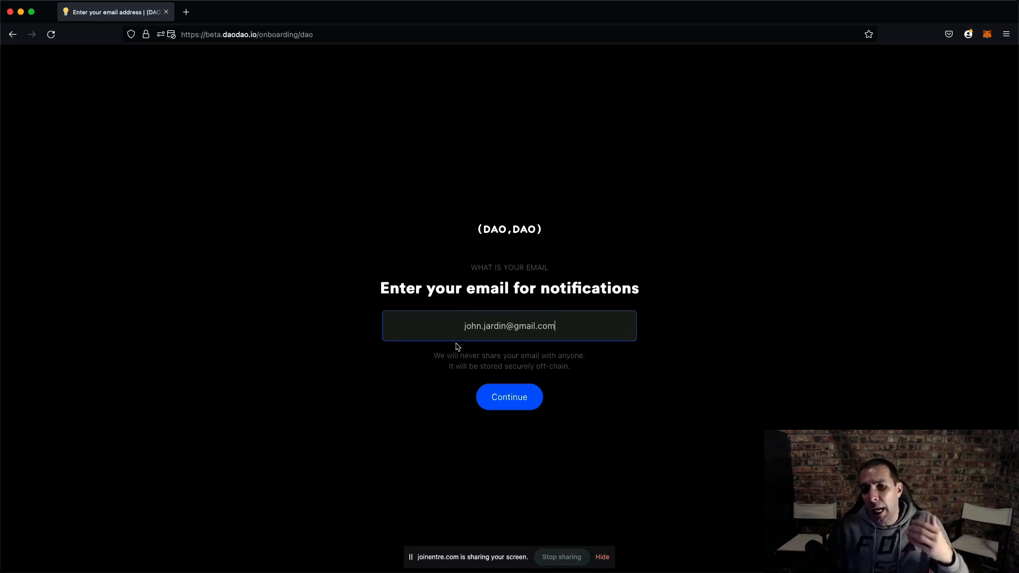
# - Enter your e-mail address for notifications and continue
pyautogui.click(512, 398)
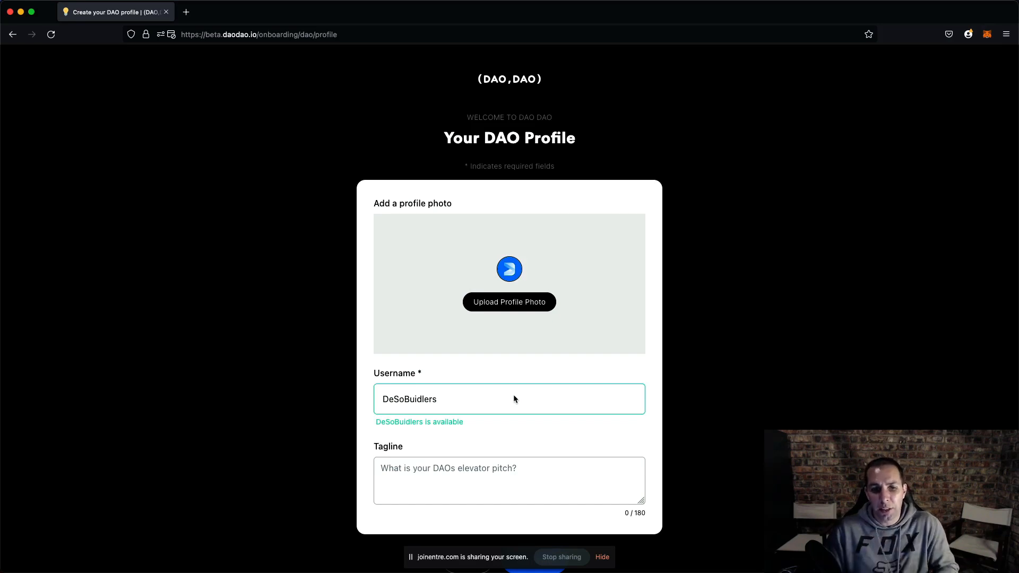
# - Open diamondapp.com in a new browser tab
pyautogui.scroll(-1, 441, 417)
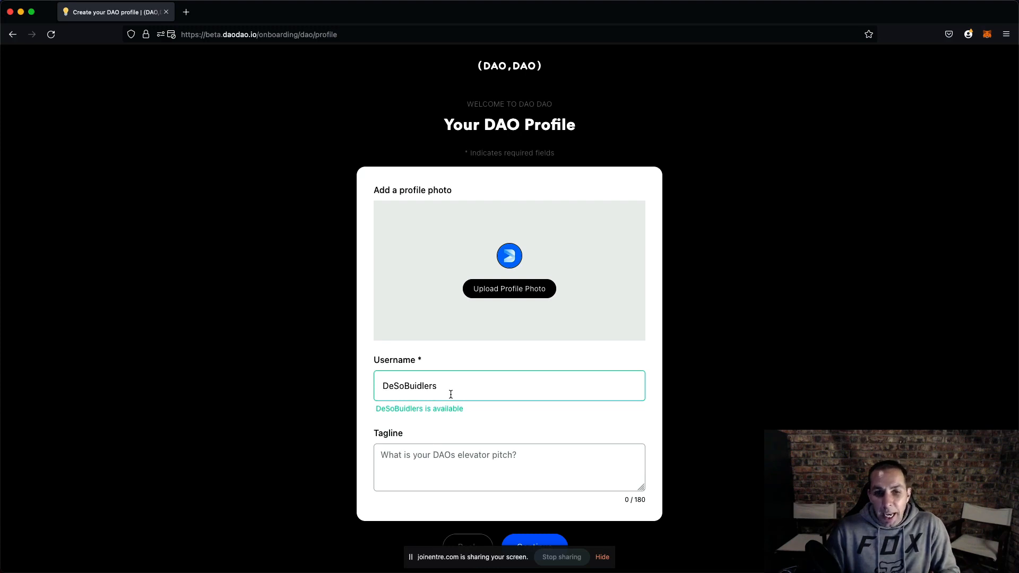
pyautogui.click(186, 12)
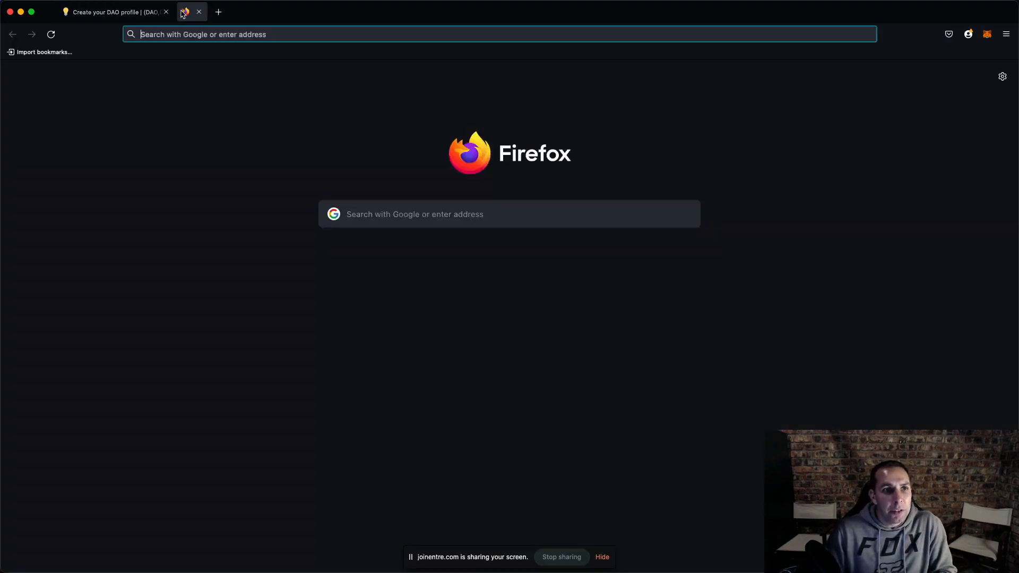
pyautogui.write('diamo')
pyautogui.press('Return')
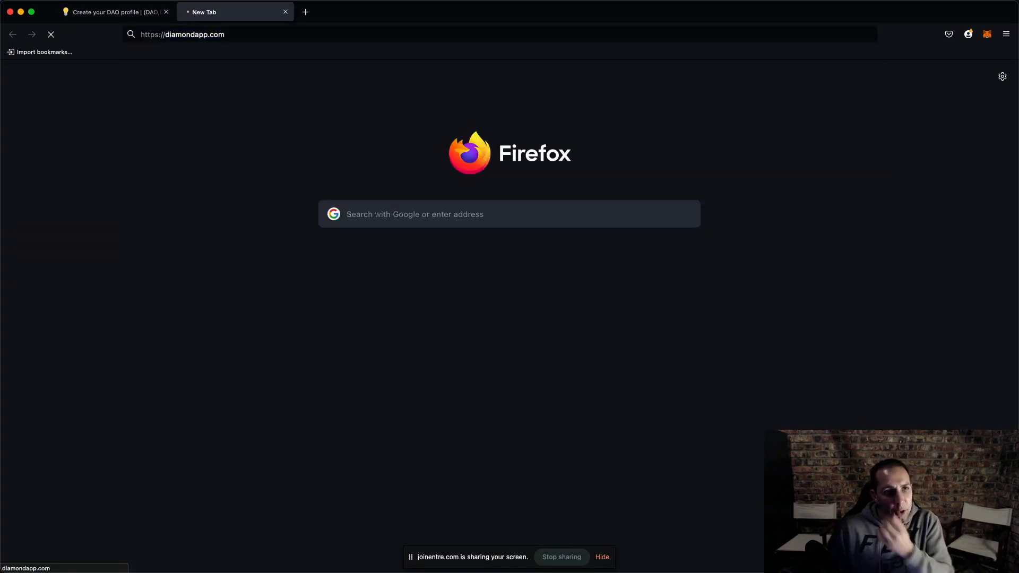
# - Check the DeSoBuidlers account menu, profile and notifications on Diamond, then return to the DAODAO tab
pyautogui.click(825, 63)
pyautogui.click(796, 106)
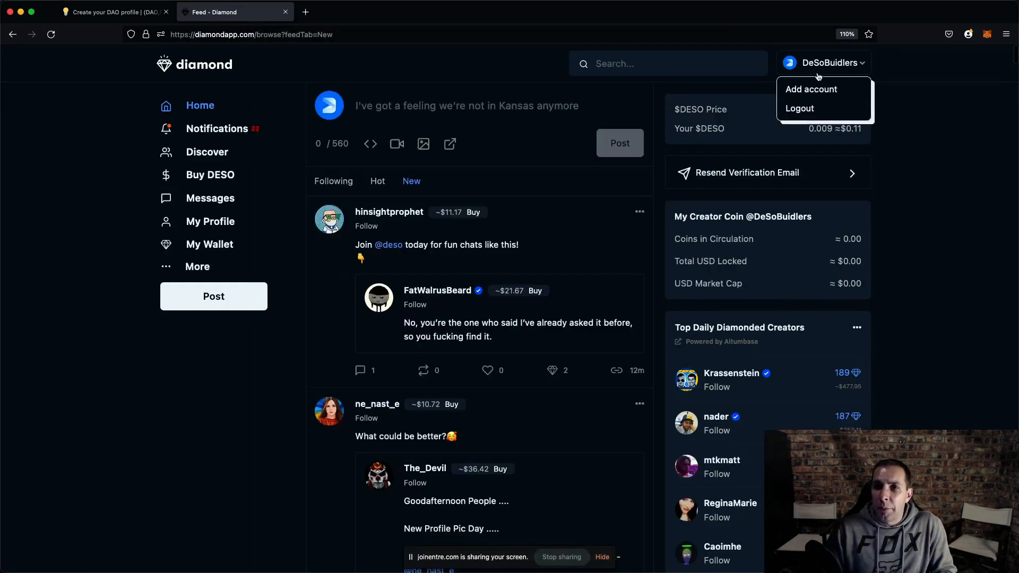
pyautogui.click(832, 69)
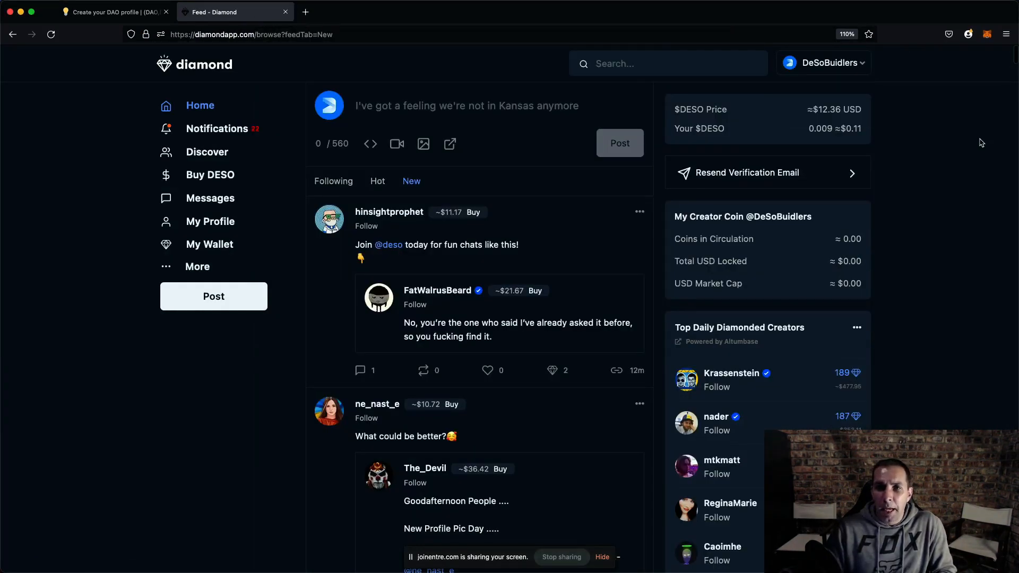
pyautogui.click(215, 199)
pyautogui.click(213, 225)
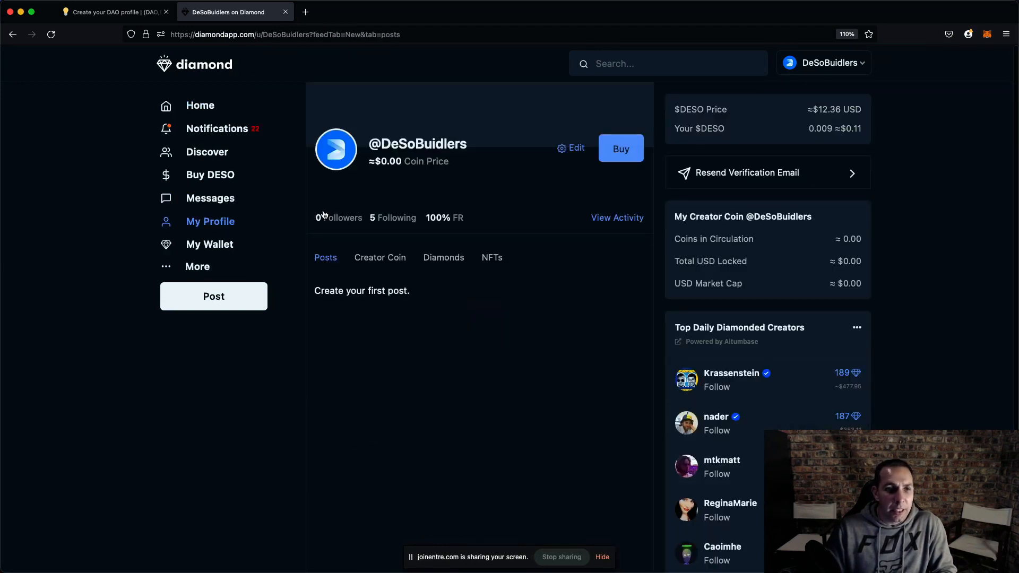
pyautogui.click(232, 129)
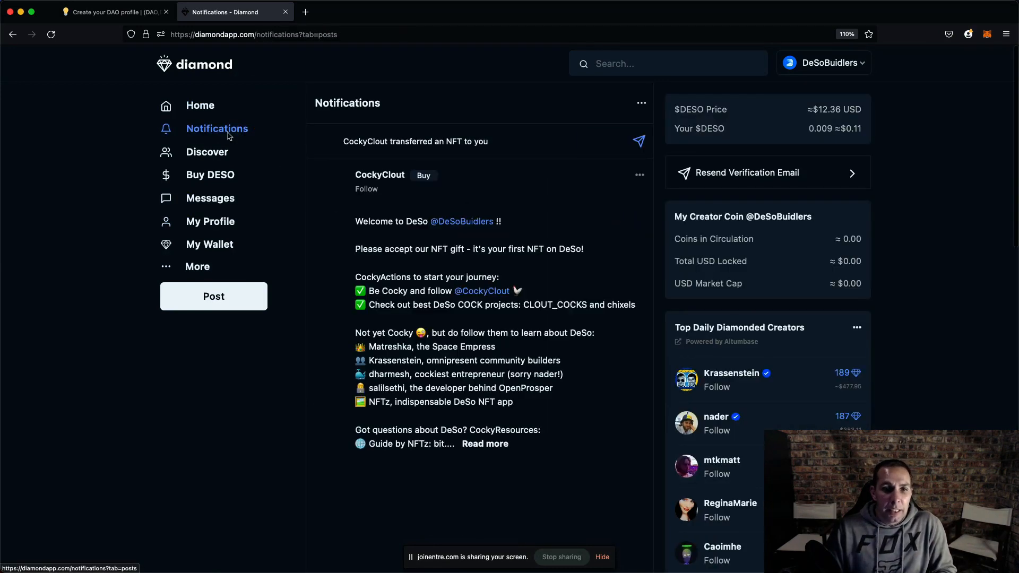
pyautogui.scroll(-15, 355, 213)
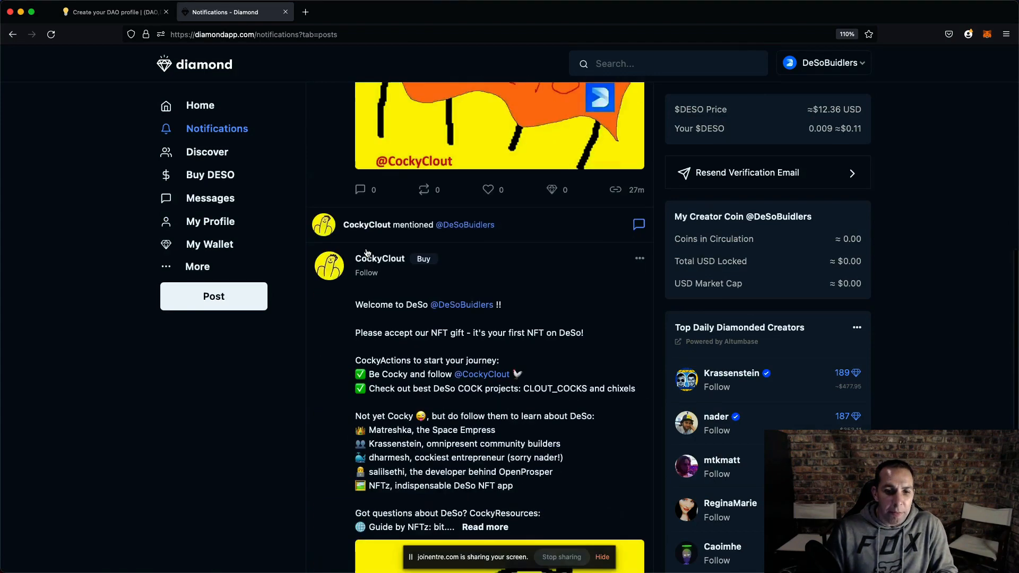
pyautogui.scroll(6, 367, 254)
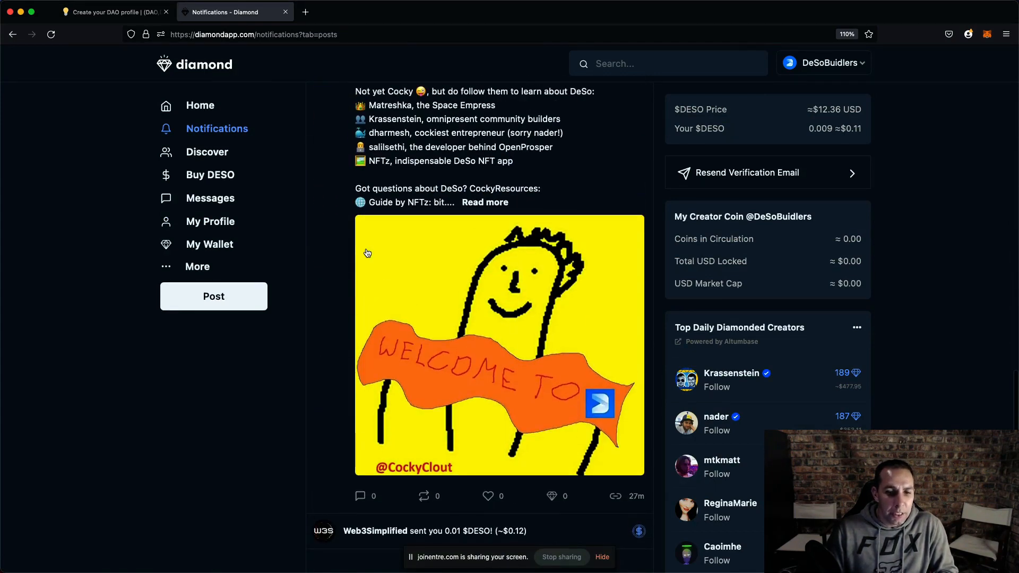
pyautogui.click(203, 230)
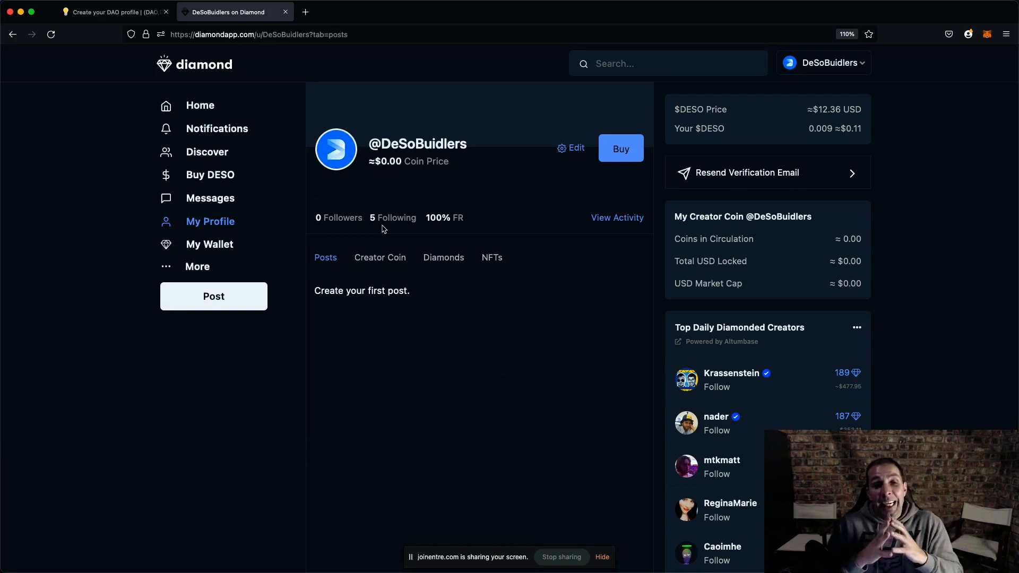
pyautogui.click(137, 15)
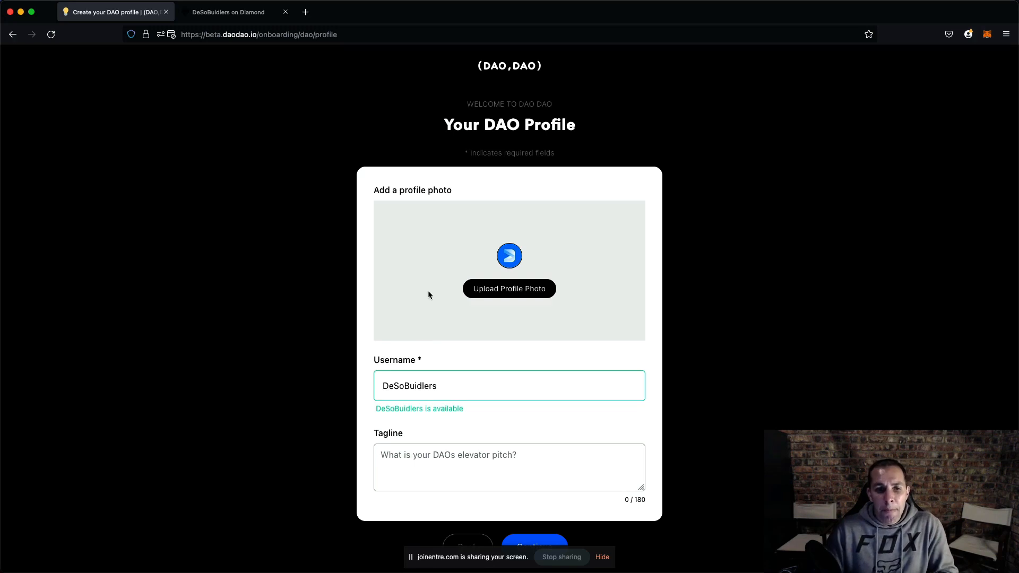
# - Set the DAO username to DeSoBuidlersDao
pyautogui.moveTo(384, 387); pyautogui.dragTo(491, 387)
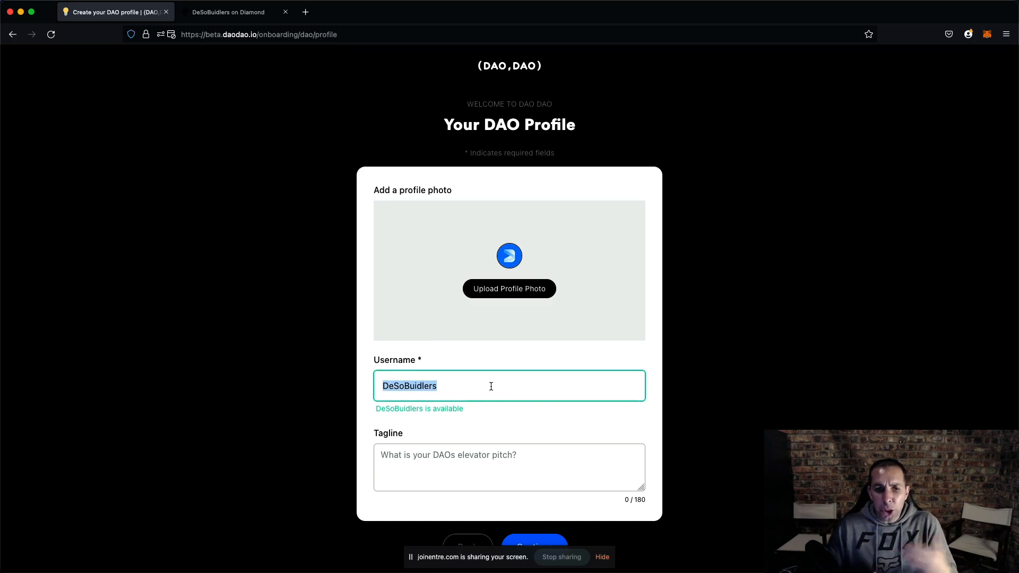
pyautogui.click(491, 387)
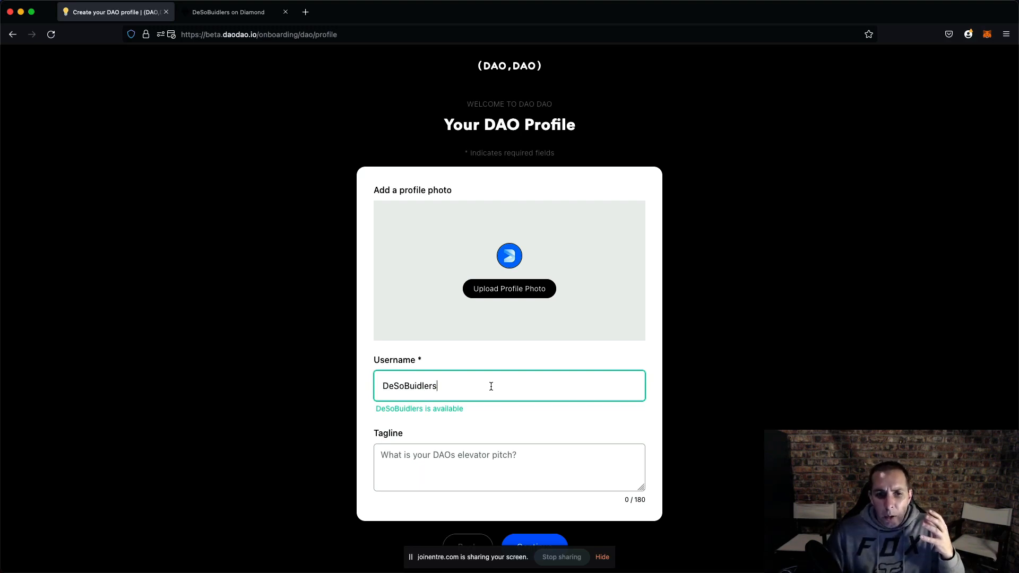
pyautogui.moveTo(491, 387); pyautogui.dragTo(330, 350)
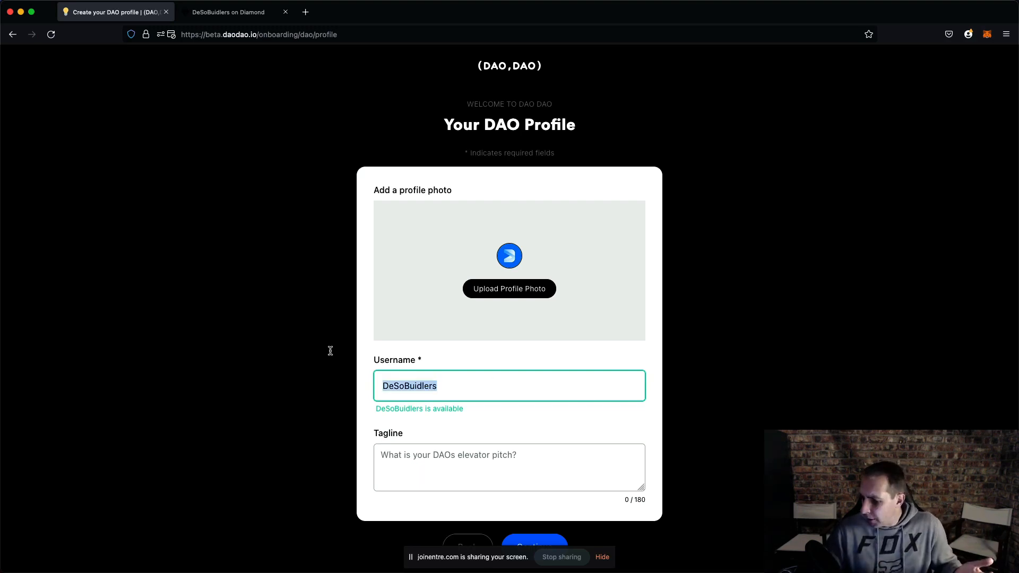
pyautogui.click(419, 457)
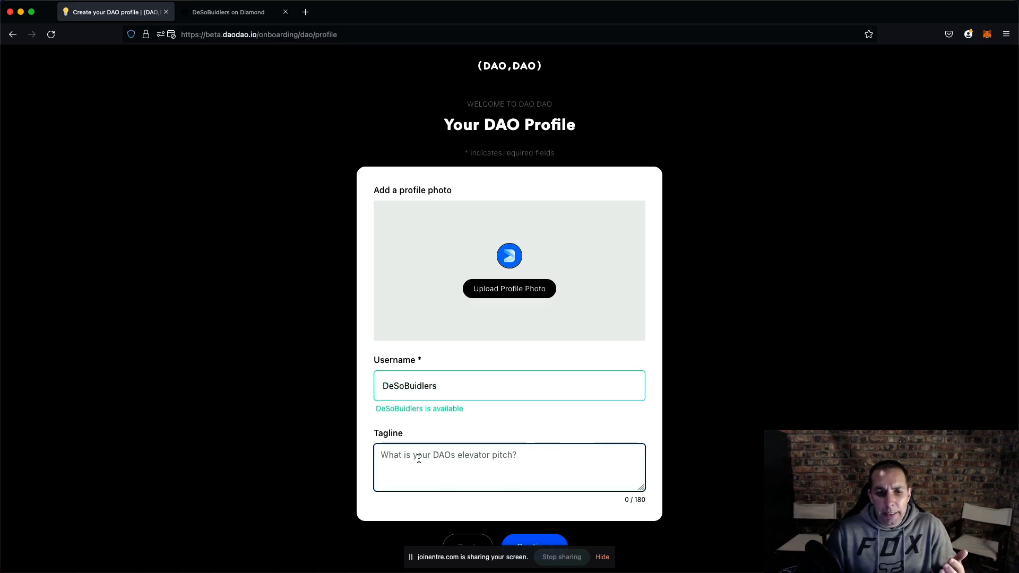
pyautogui.click(453, 392)
pyautogui.write('Dao')
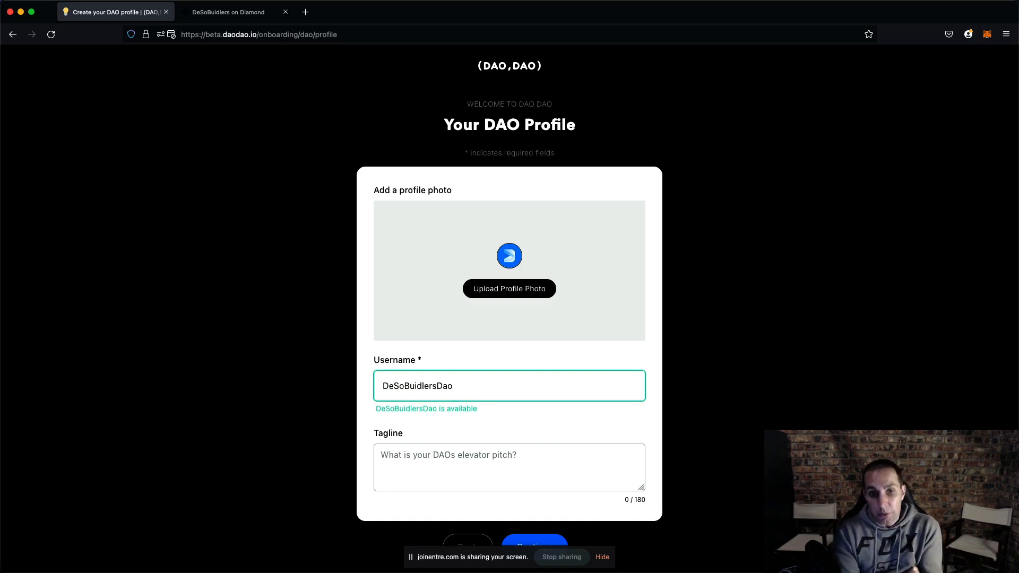
# - Enter the tagline "This is a new DAO" and continue to the DAO details page
pyautogui.click(416, 457)
pyautogui.write('Thi')
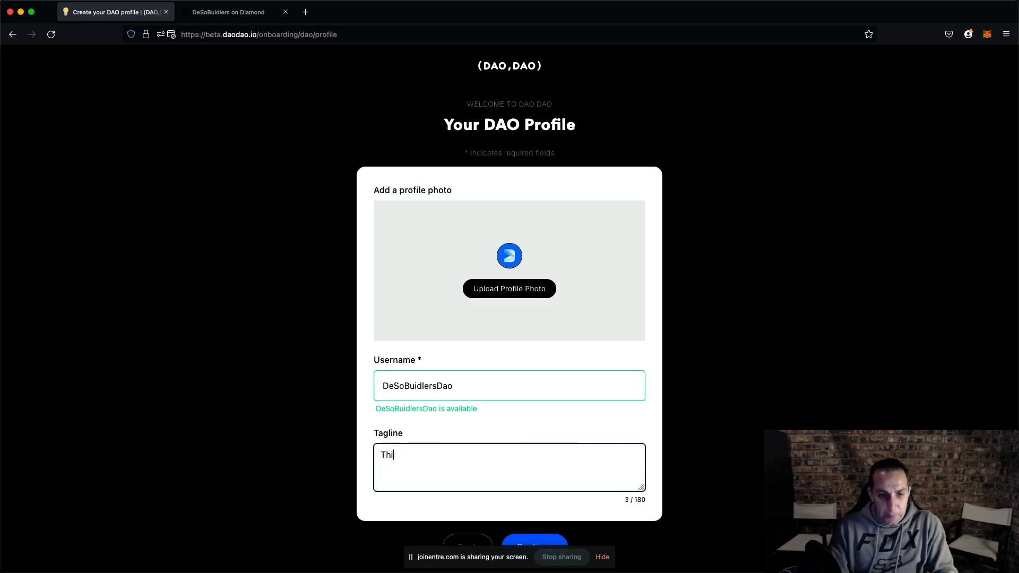
pyautogui.write('s is ')
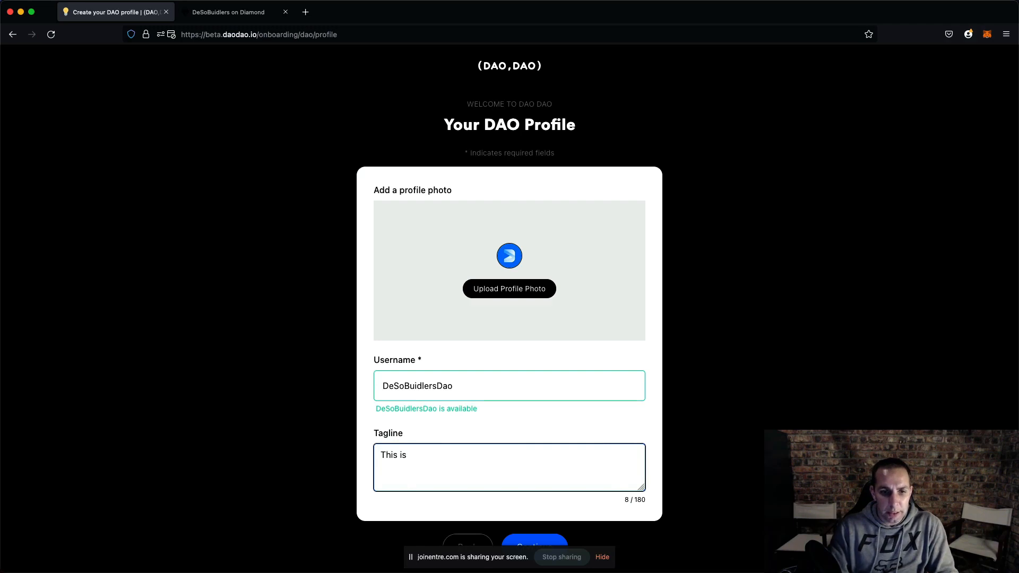
pyautogui.write('a new DAO')
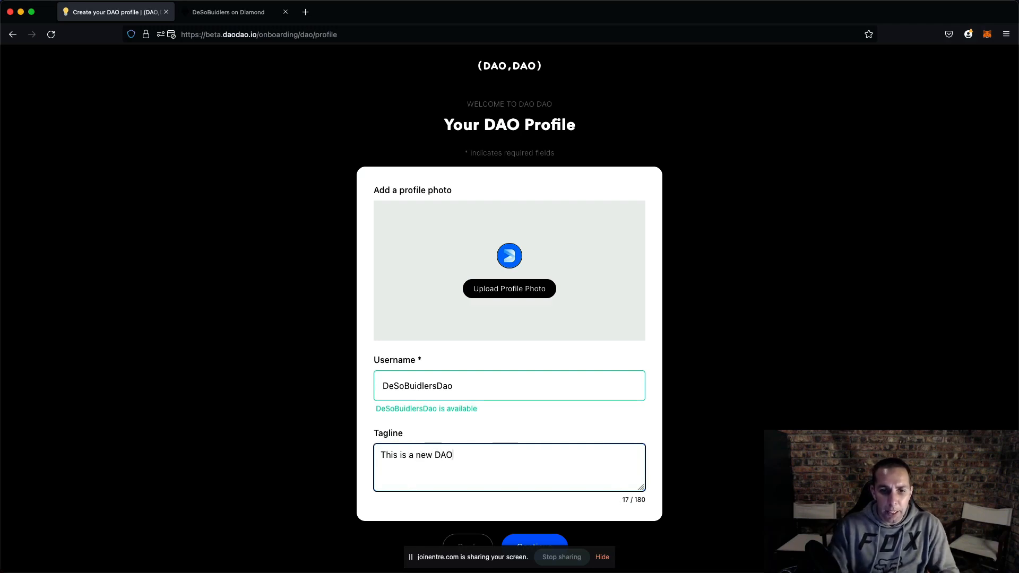
pyautogui.click(529, 539)
pyautogui.scroll(-3, 429, 238)
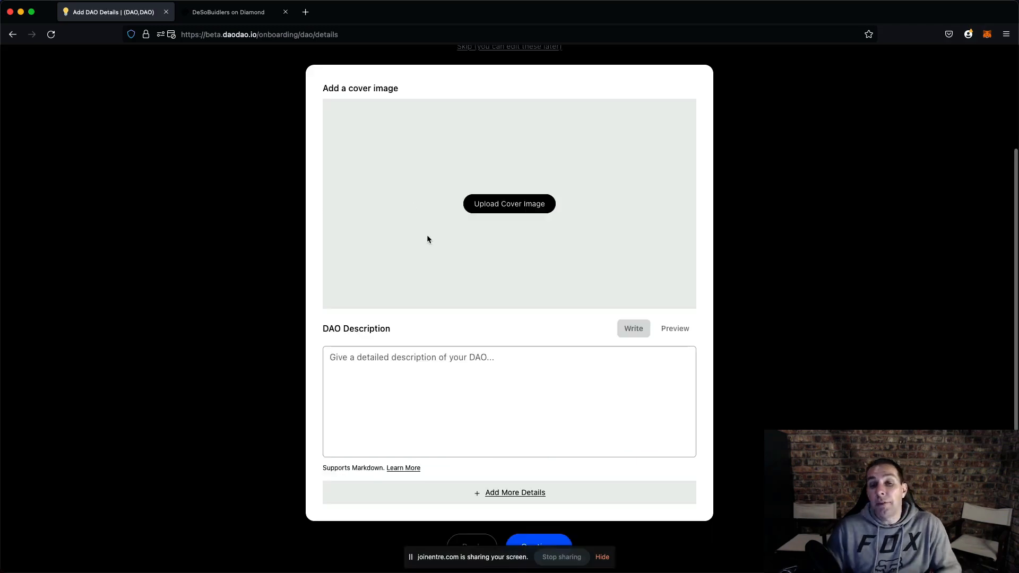
# - Write the DAO description "This is my DAO Description" and preview it
pyautogui.click(405, 398)
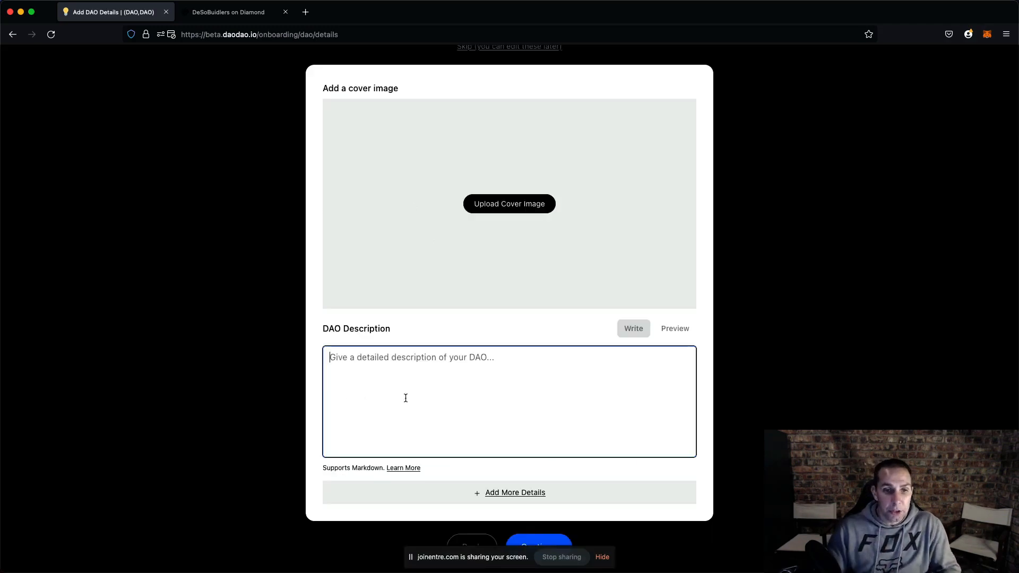
pyautogui.write('This is my DAO Description')
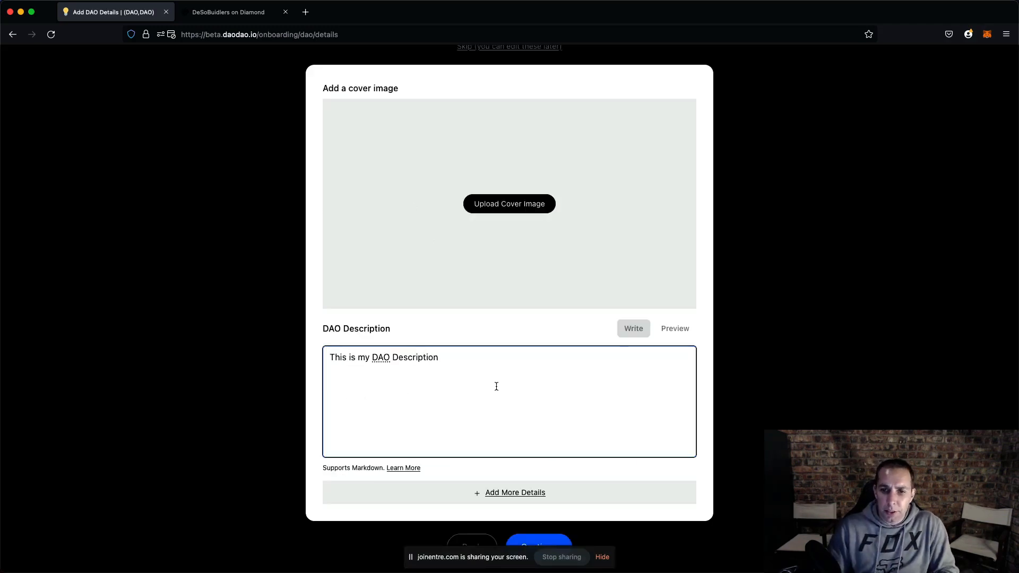
pyautogui.scroll(-1, 531, 390)
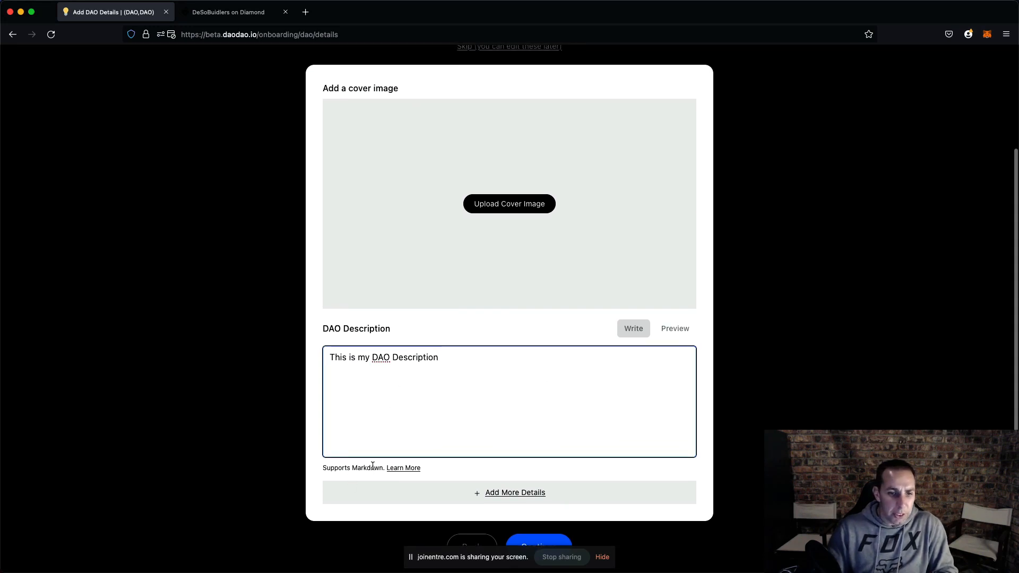
pyautogui.click(672, 327)
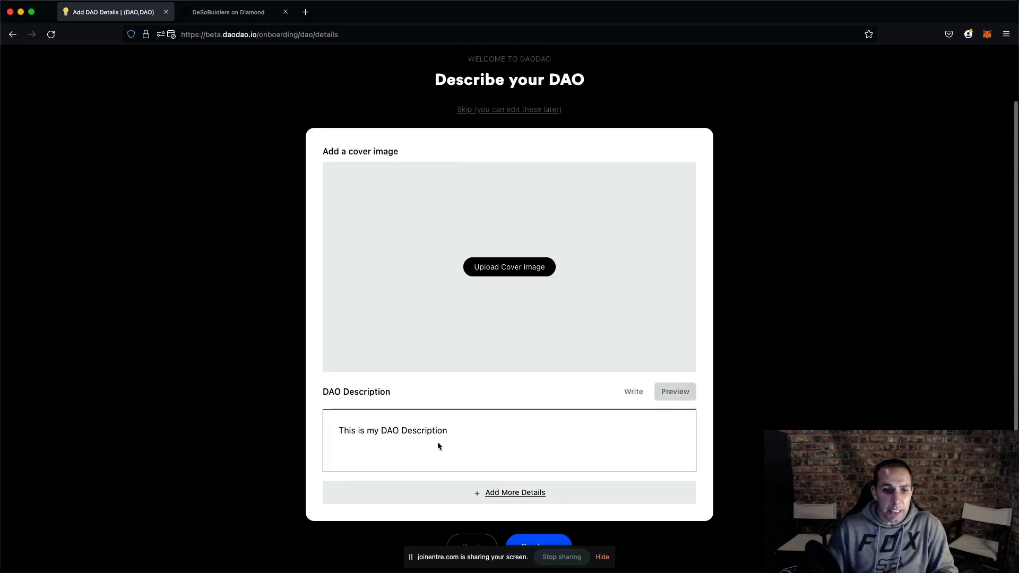
pyautogui.click(633, 392)
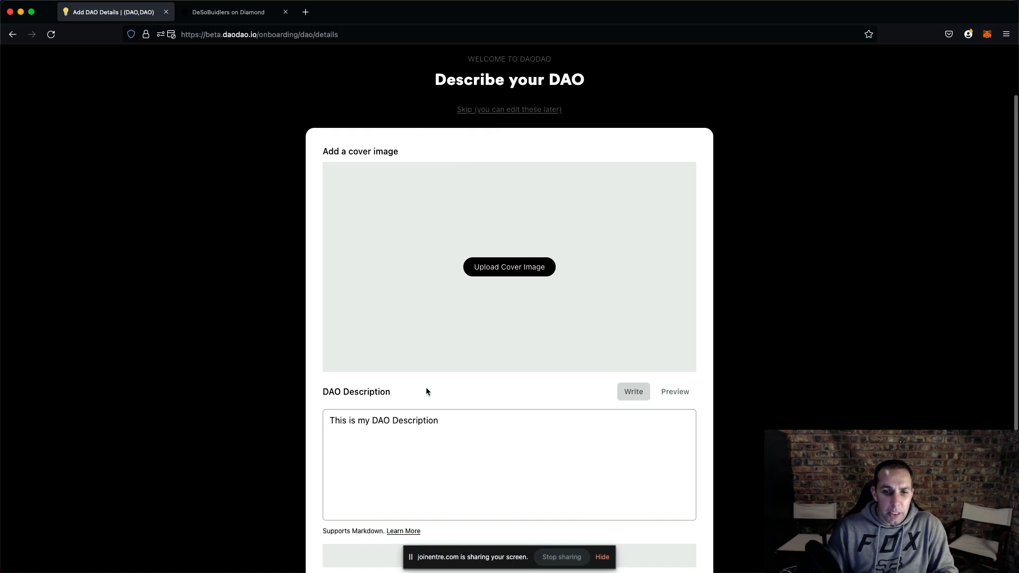
# - Turn the description into a Markdown heading by adding # at its start, and preview it
pyautogui.click(329, 419)
pyautogui.write('#')
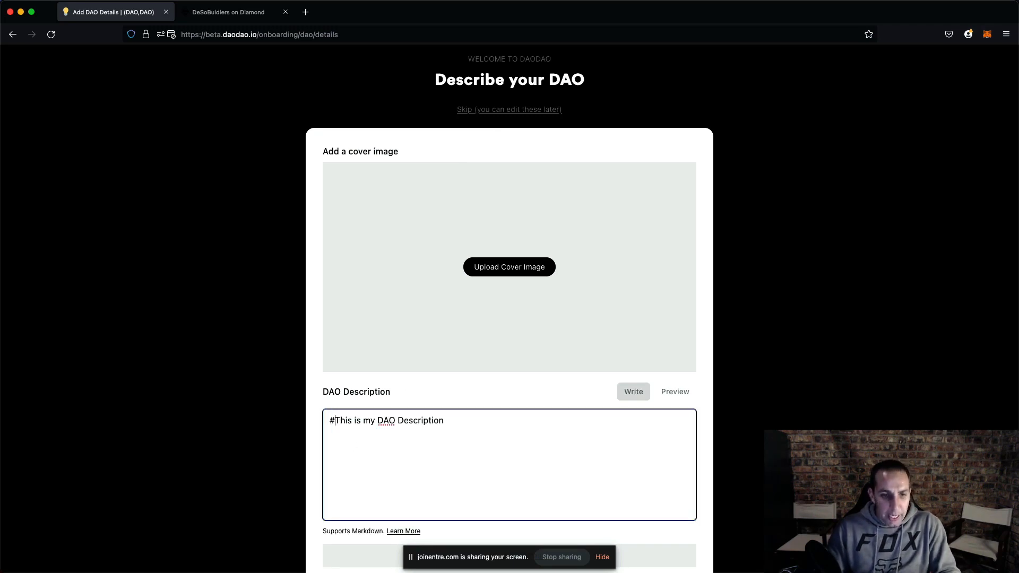
pyautogui.click(669, 395)
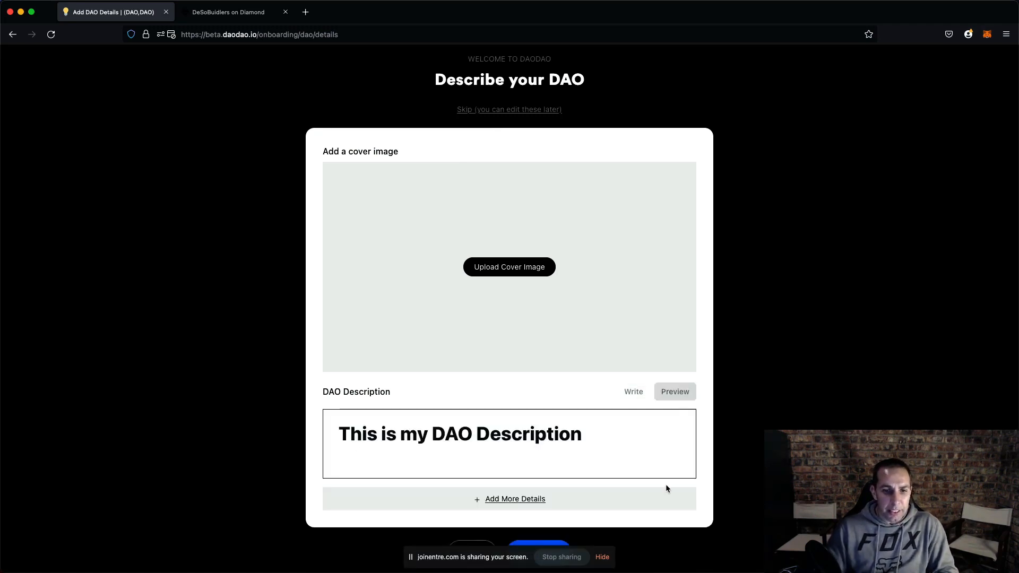
pyautogui.click(634, 391)
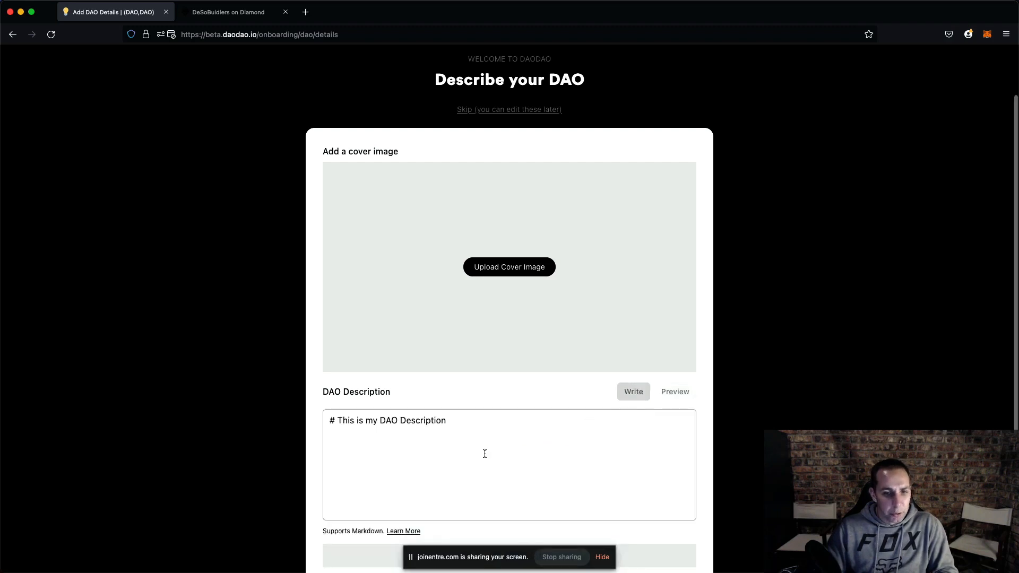
# - Continue from the details page, create the DAO with Change the World, and approve signing access for beta.daodao.io
pyautogui.click(485, 454)
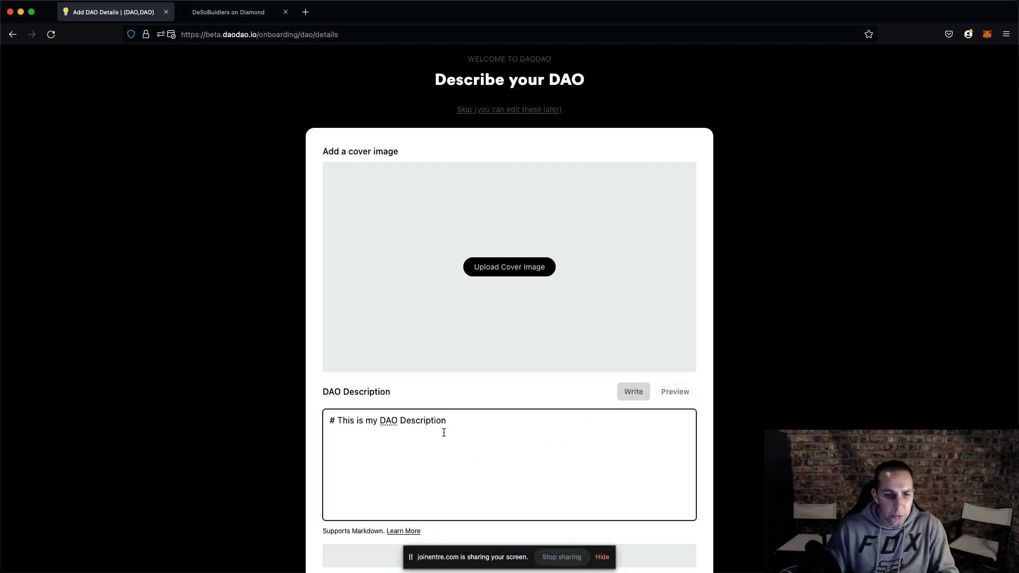
pyautogui.scroll(-2, 398, 455)
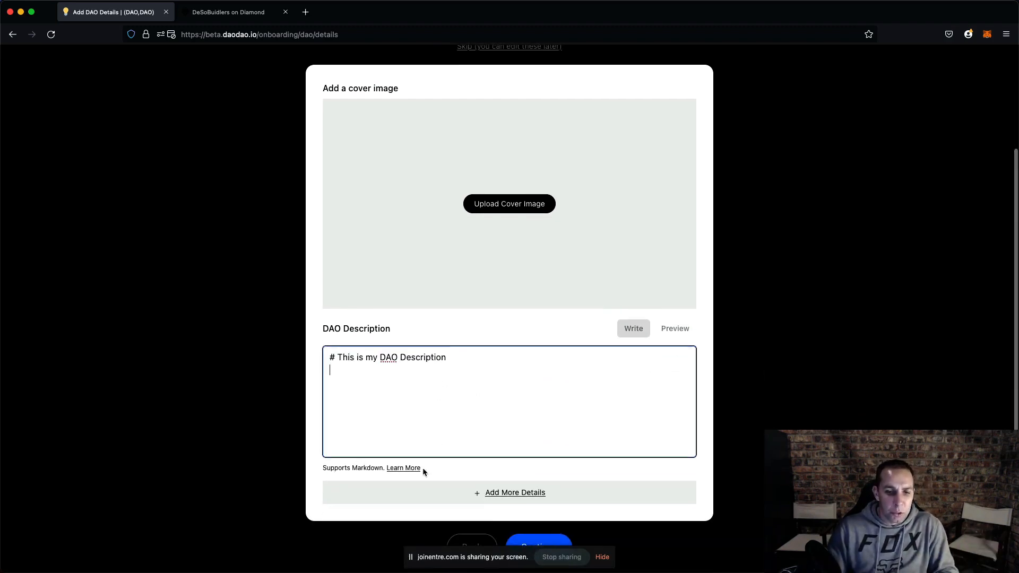
pyautogui.scroll(-1, 494, 451)
pyautogui.click(602, 558)
pyautogui.click(538, 550)
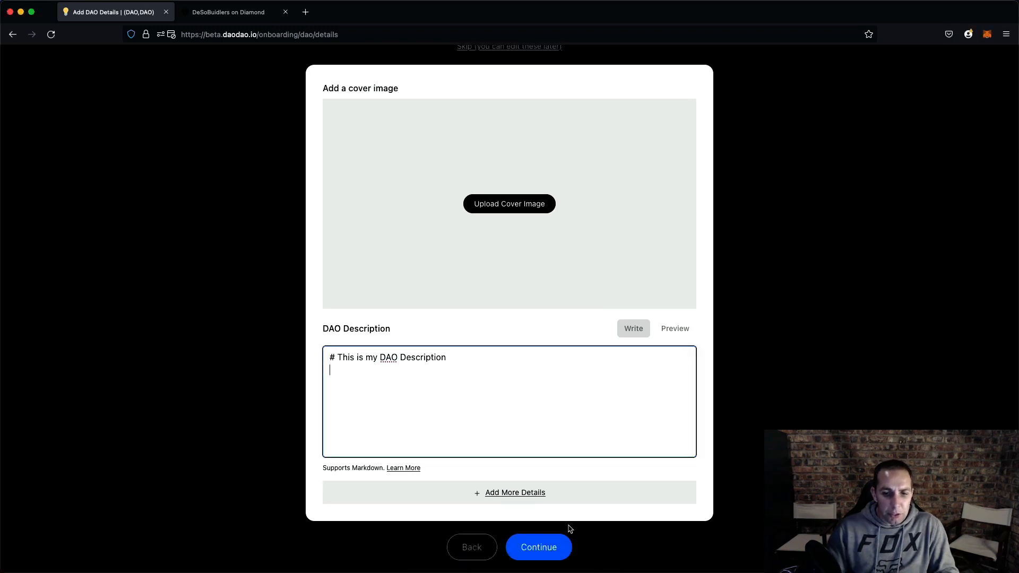
pyautogui.click(544, 549)
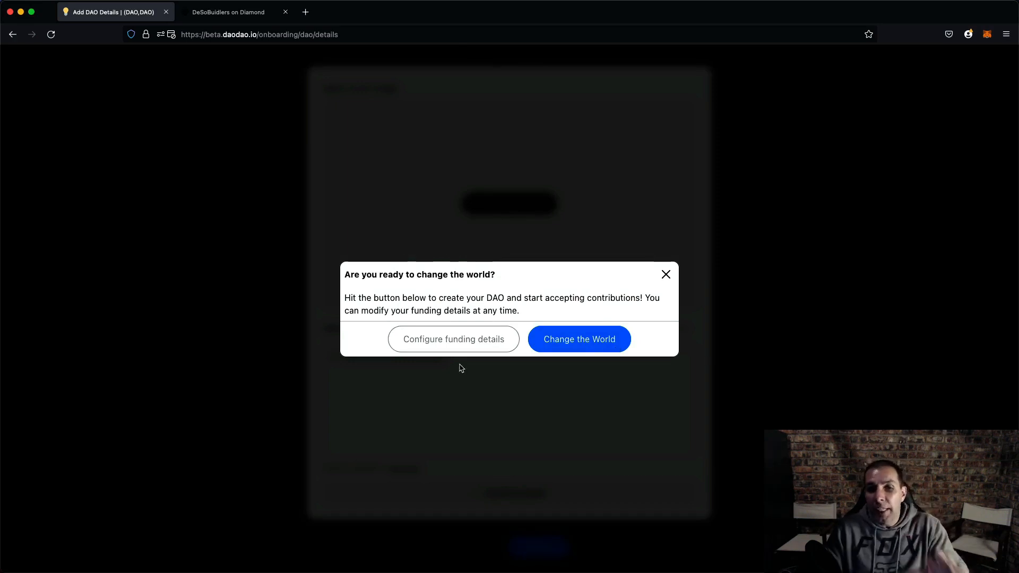
pyautogui.click(577, 341)
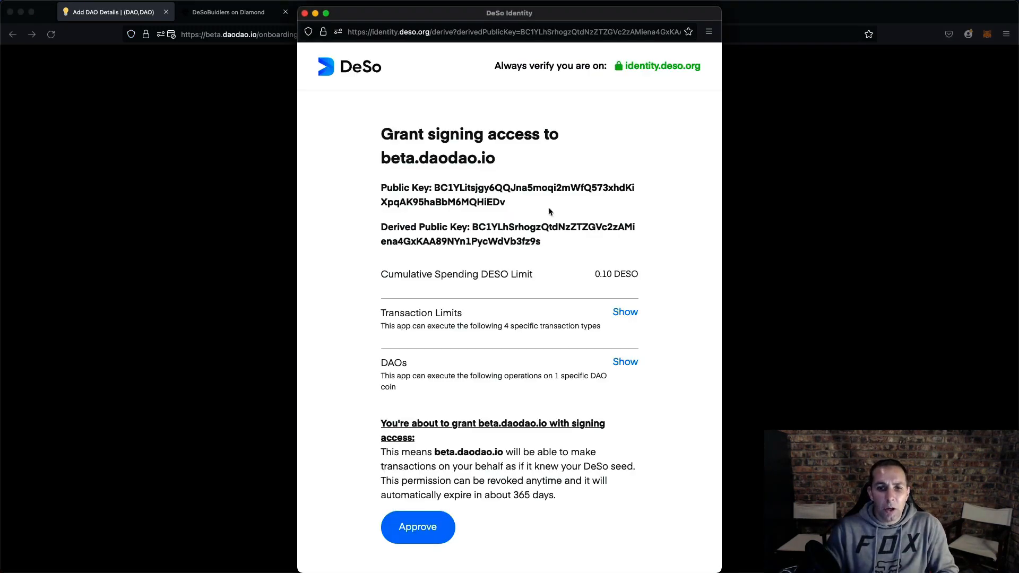
pyautogui.click(423, 540)
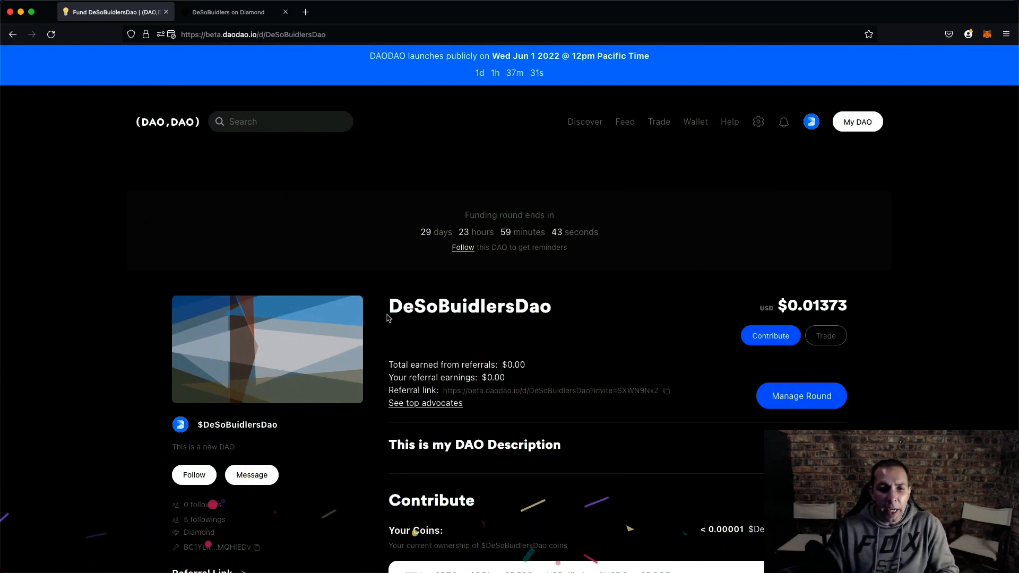
# - Compare the DAO name with the Diamond profile, then add and log in with the DeSoBuidlersDao account on Diamond
pyautogui.moveTo(389, 307); pyautogui.dragTo(545, 307)
pyautogui.click(242, 13)
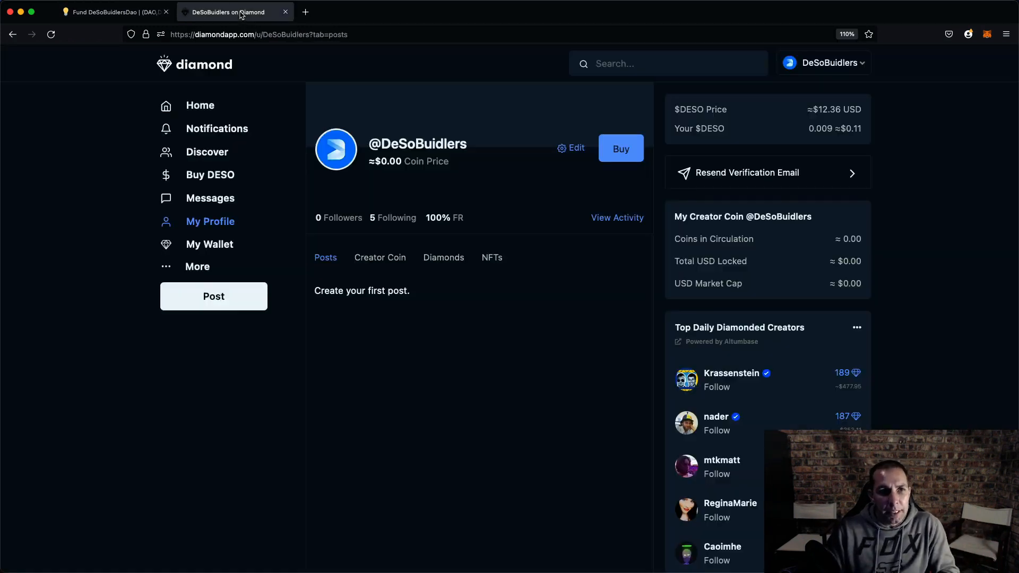
pyautogui.click(810, 64)
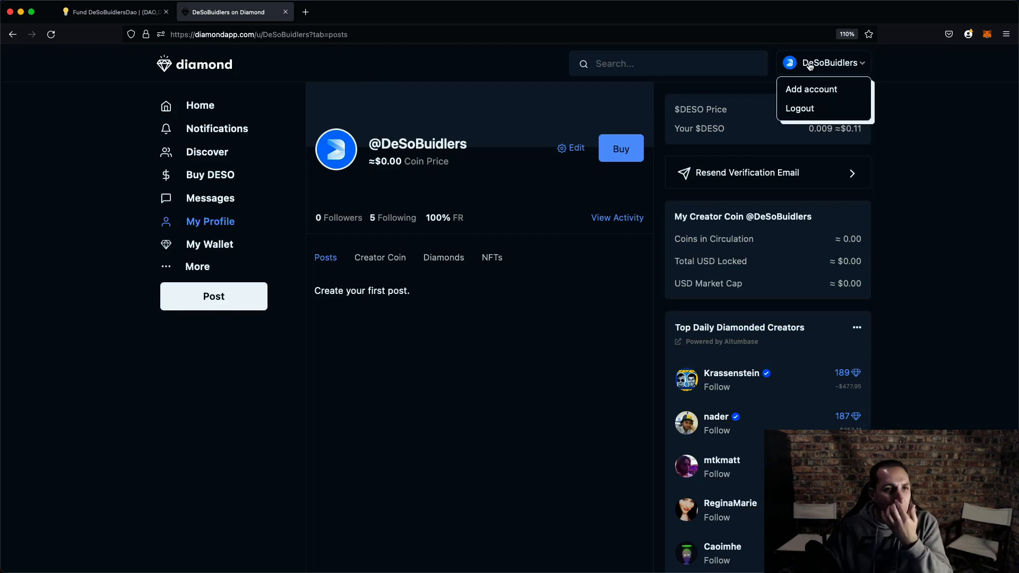
pyautogui.hotkey('ctrl', 'shift', 'Tab')
pyautogui.moveTo(203, 425); pyautogui.dragTo(273, 424)
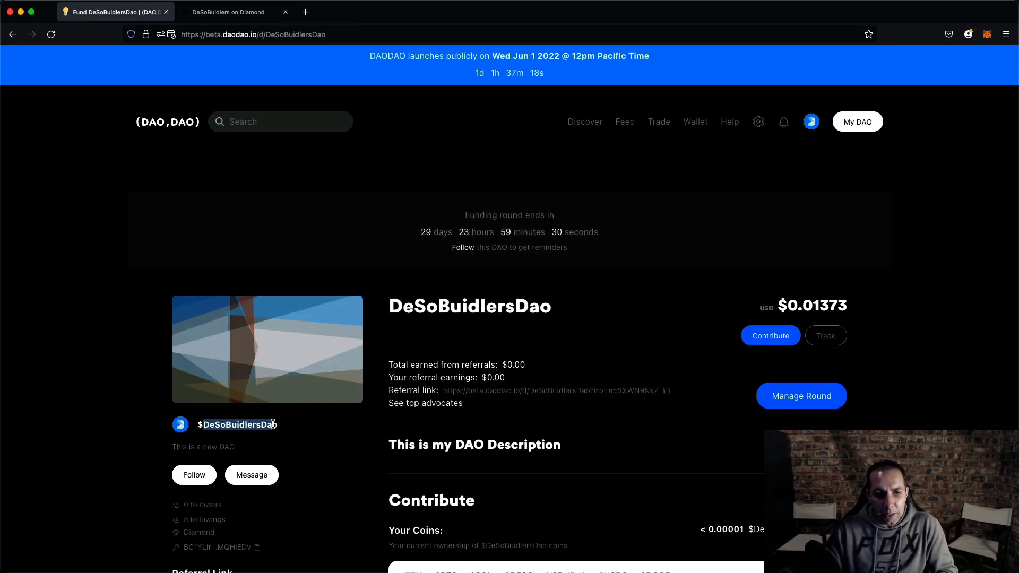
pyautogui.hotkey('ctrl', 'Tab')
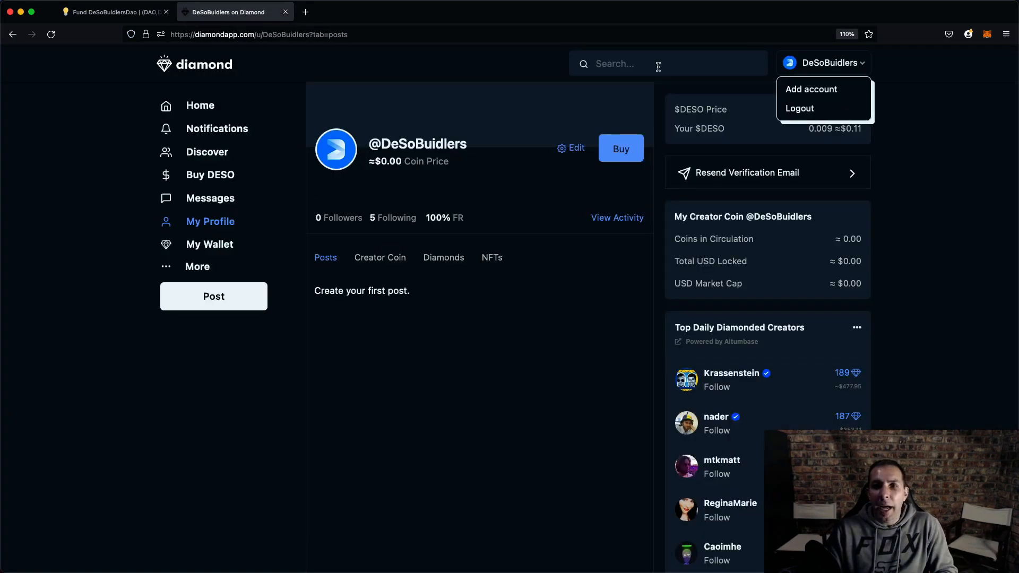
pyautogui.click(817, 85)
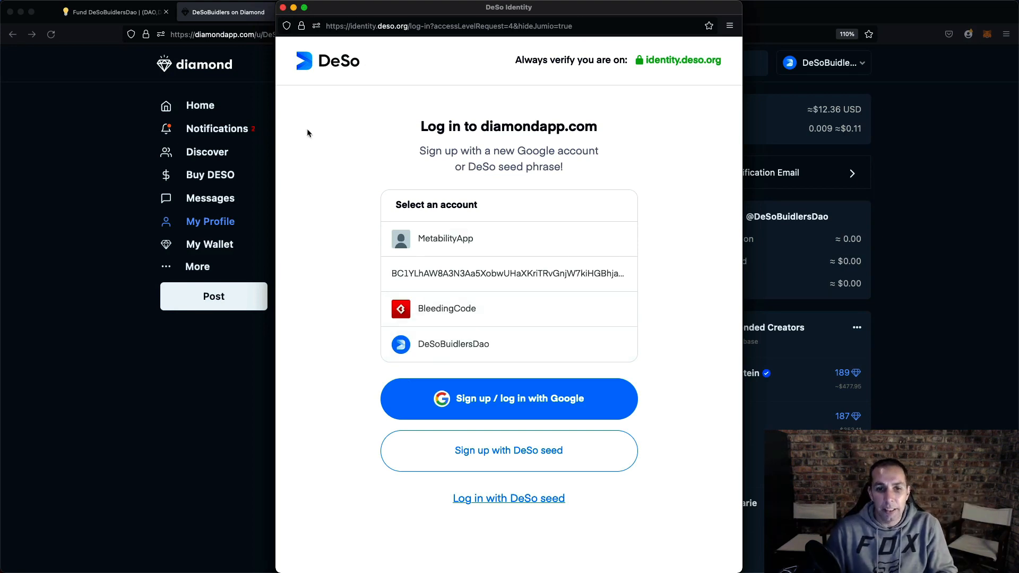
pyautogui.click(476, 345)
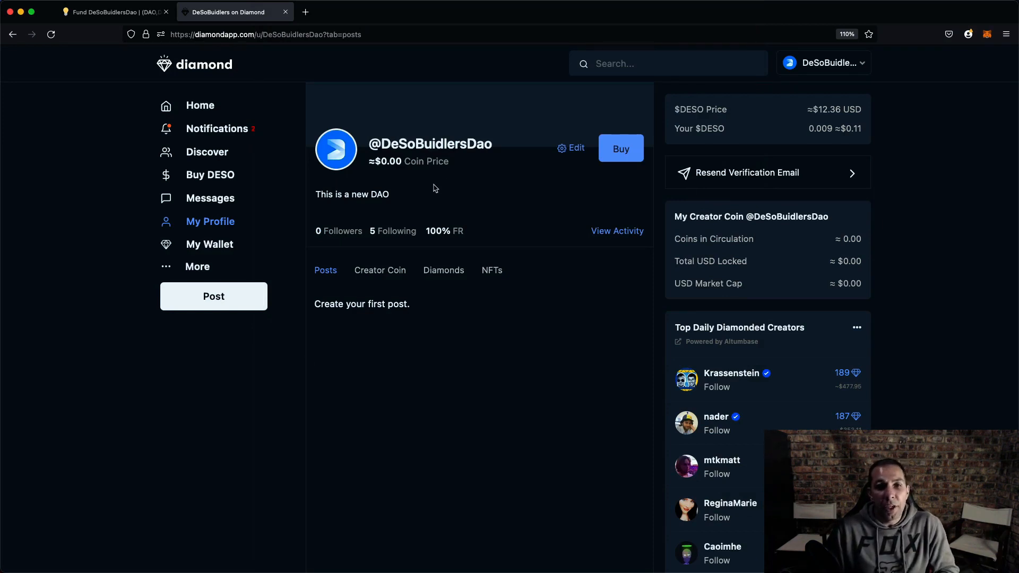
# - Open the DAO's profile settings and try changing the username to DeSoBuidlers
pyautogui.click(93, 12)
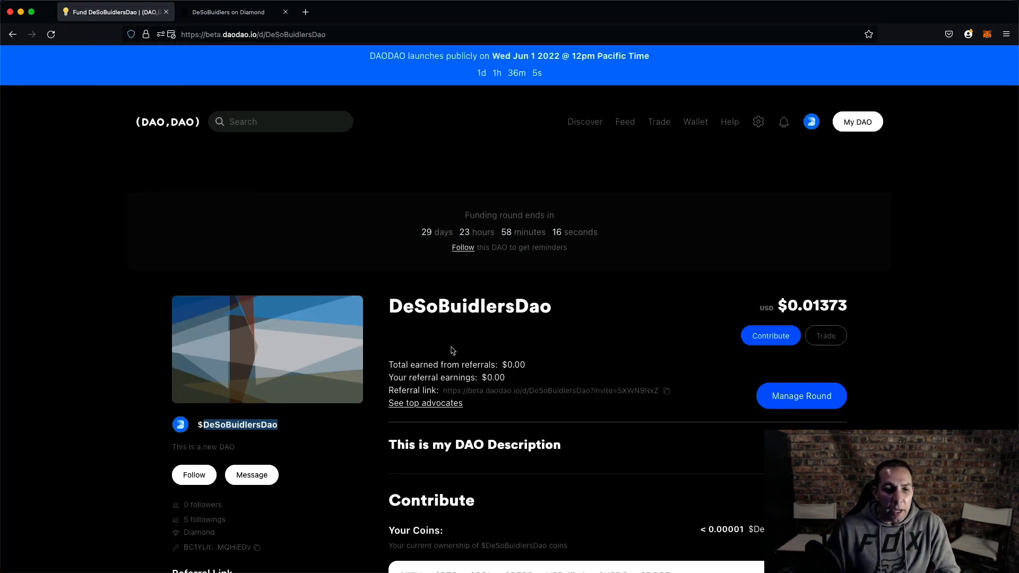
pyautogui.click(572, 349)
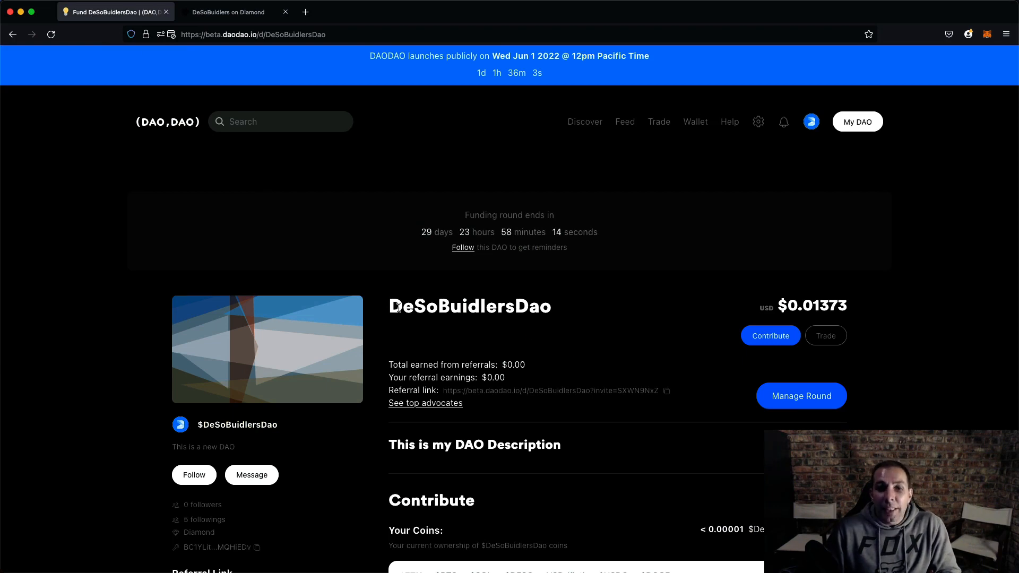
pyautogui.moveTo(392, 307); pyautogui.dragTo(514, 306)
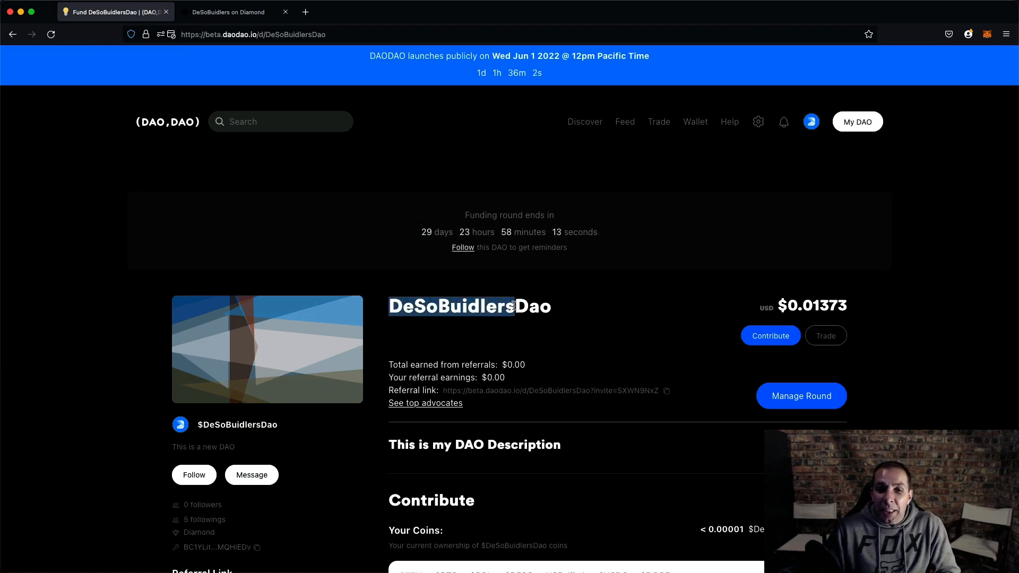
pyautogui.click(514, 339)
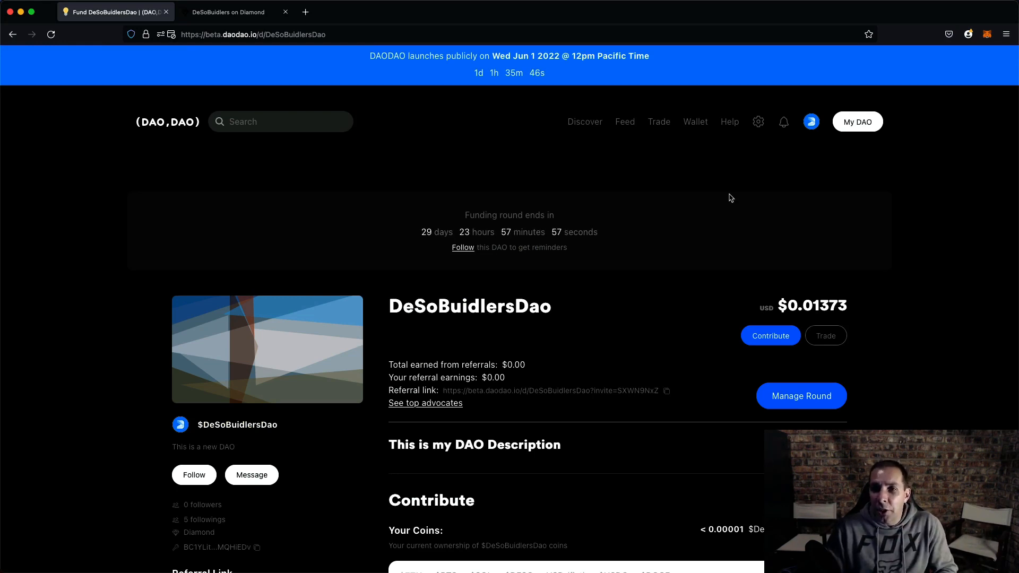
pyautogui.click(759, 121)
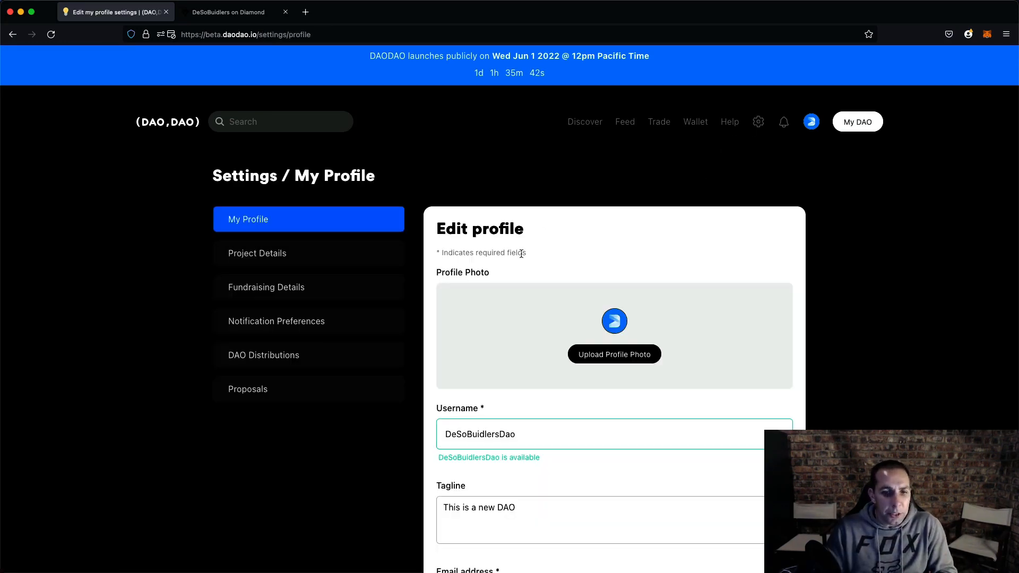
pyautogui.click(530, 433)
pyautogui.press('BackSpace')
pyautogui.press('BackSpace')
pyautogui.press('BackSpace')
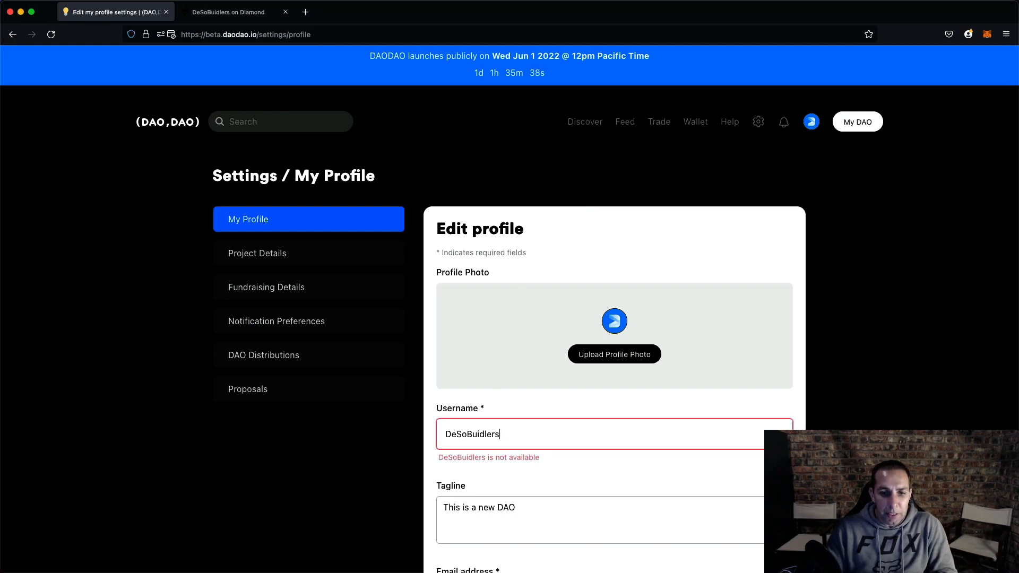
pyautogui.scroll(-3, 497, 308)
pyautogui.press('BackSpace')
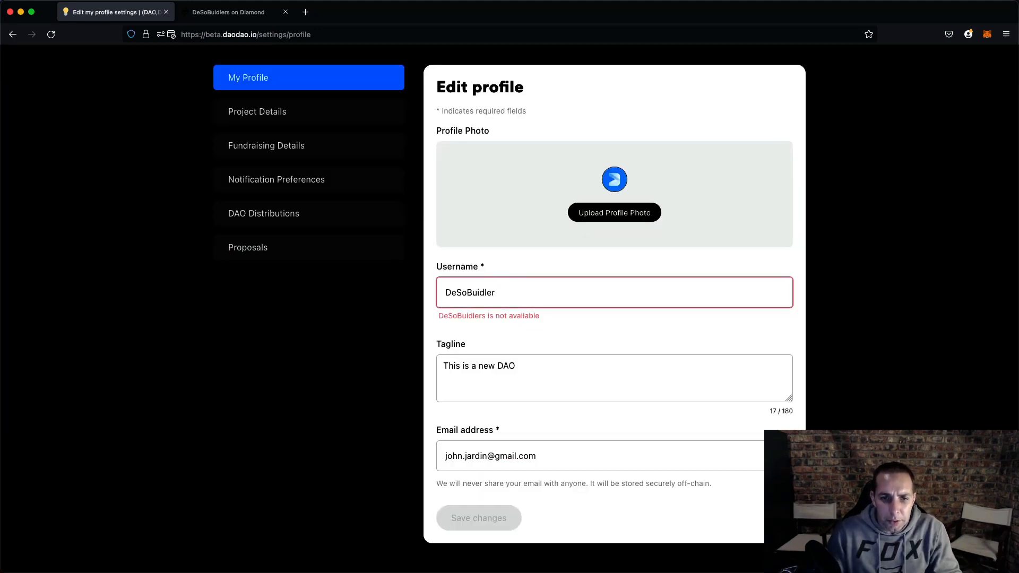
pyautogui.write('s')
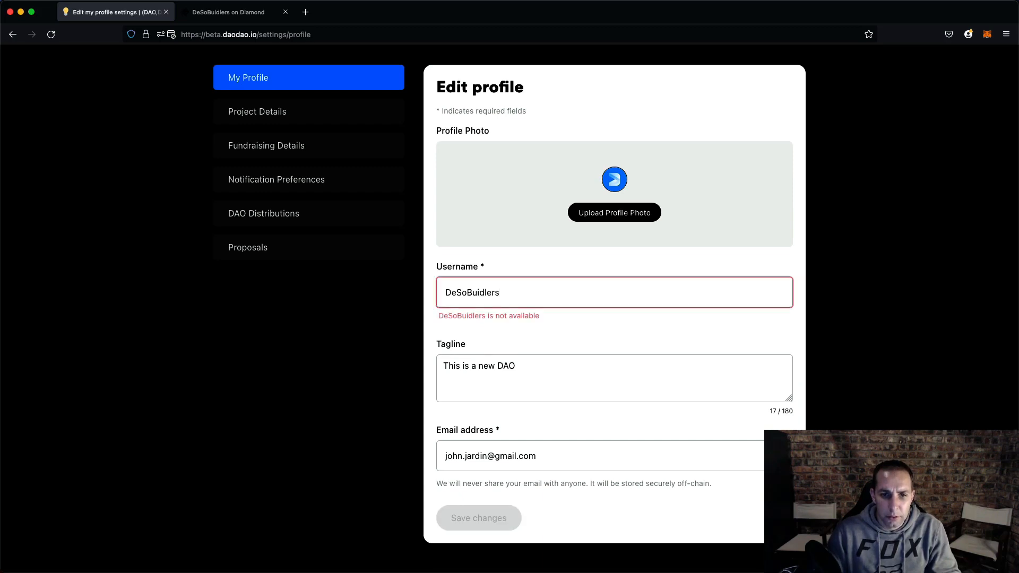
# - Try changing the Diamond profile username to DeSoBuidlers, then close the edit dialog without updating
pyautogui.click(223, 12)
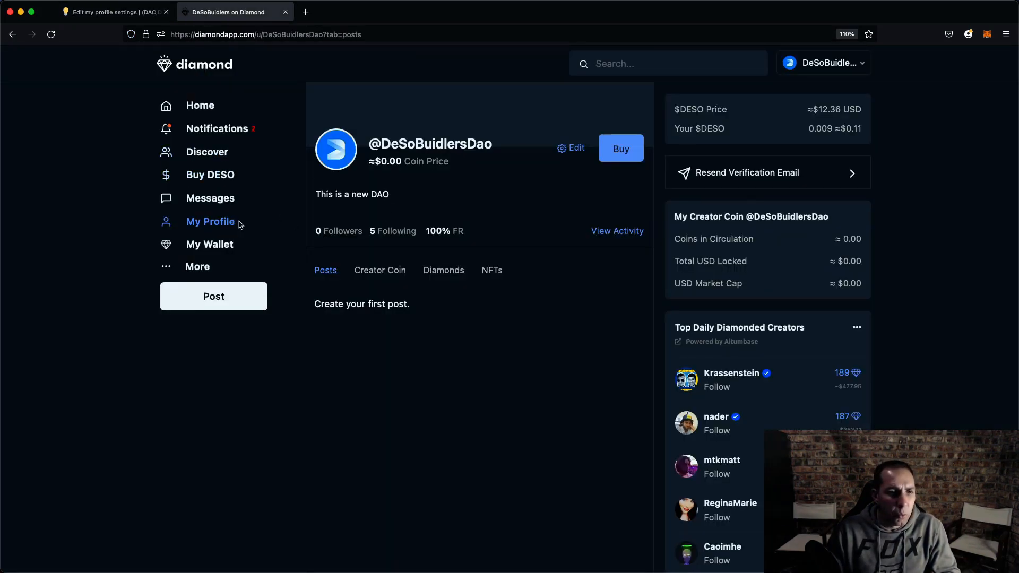
pyautogui.click(564, 149)
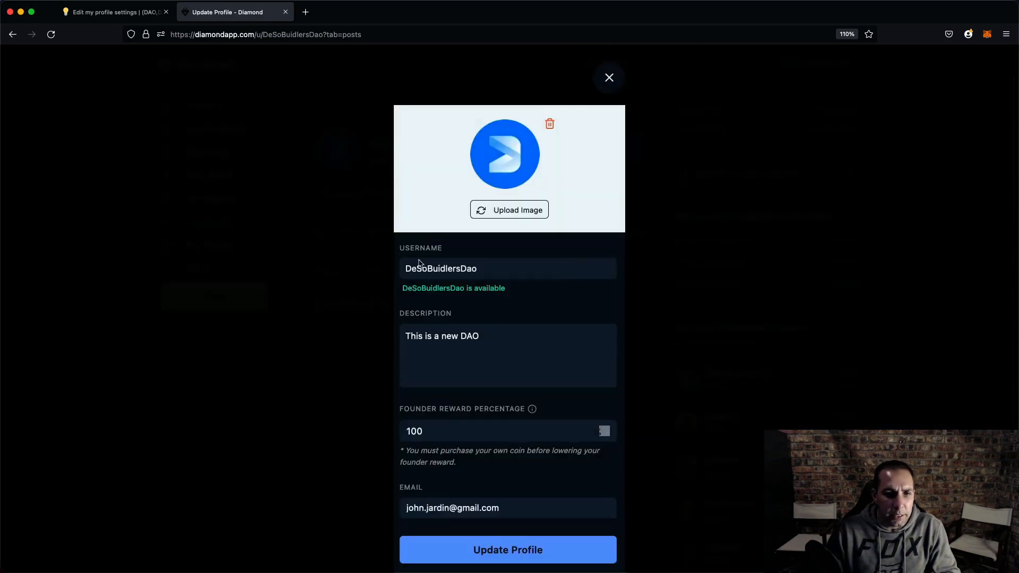
pyautogui.click(479, 274)
pyautogui.press('BackSpace')
pyautogui.press('BackSpace')
pyautogui.press('BackSpace')
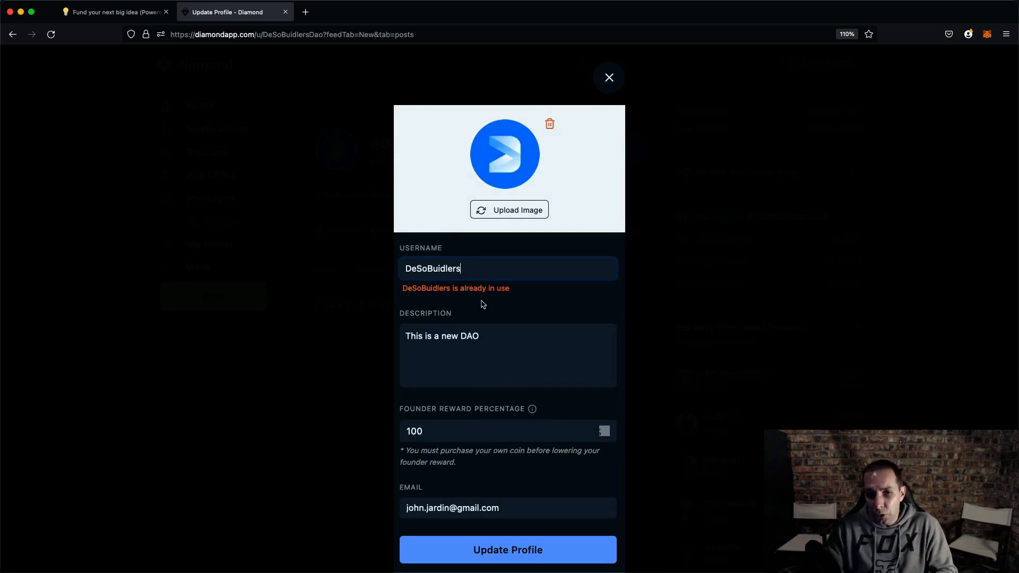
pyautogui.click(610, 77)
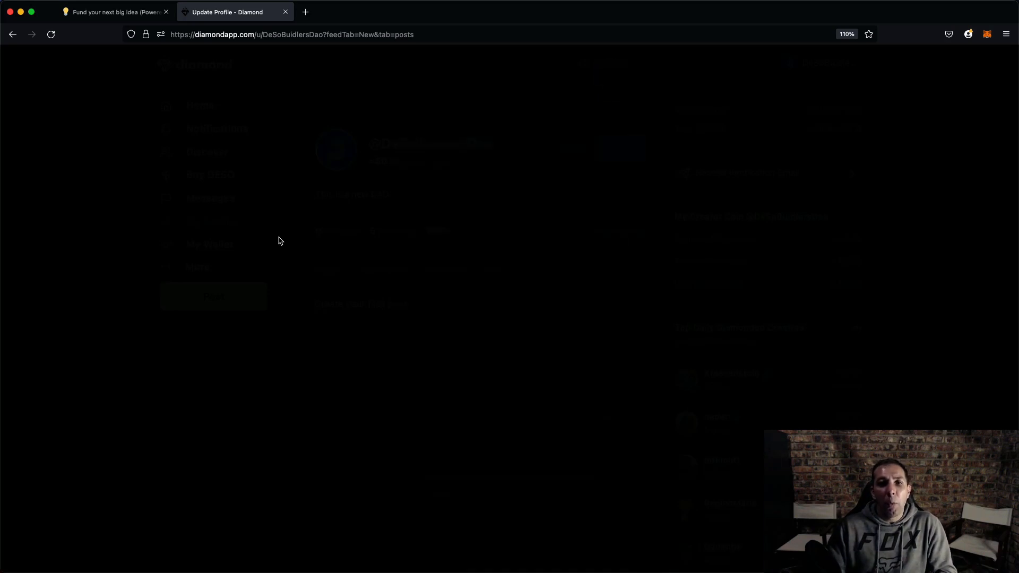
# - Log back in to DAODAO with the DeSoBuidlersDao account
pyautogui.click(108, 12)
pyautogui.click(833, 121)
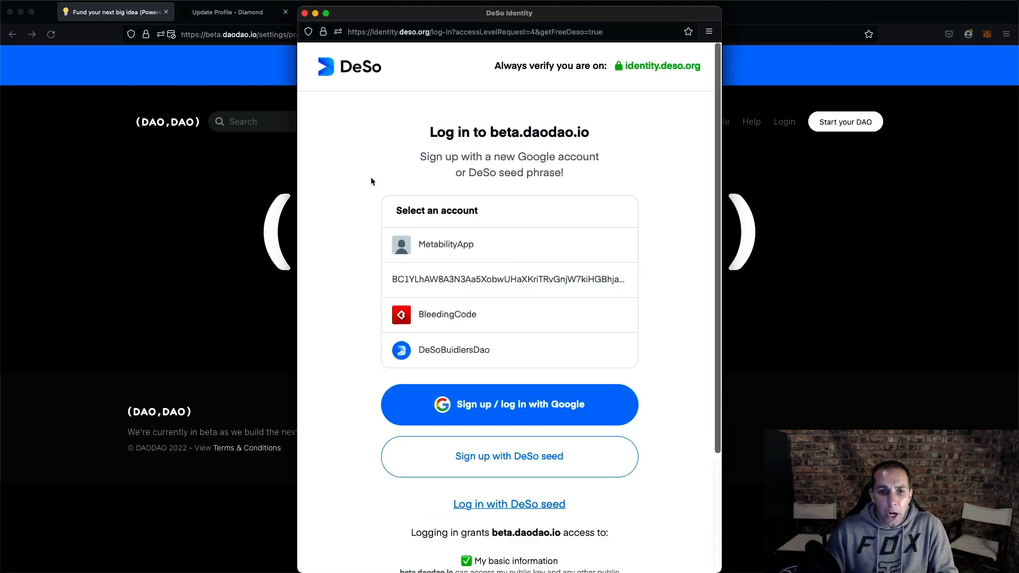
pyautogui.click(434, 349)
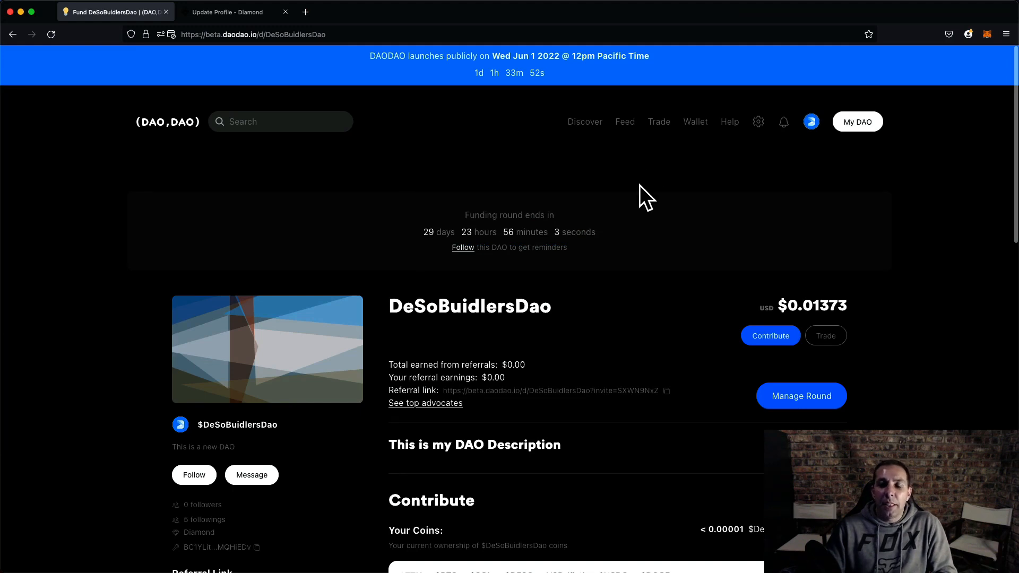
# - Reopen profile settings and experiment with editing the username, leaving it as DeSoBuidlersDao
pyautogui.click(758, 121)
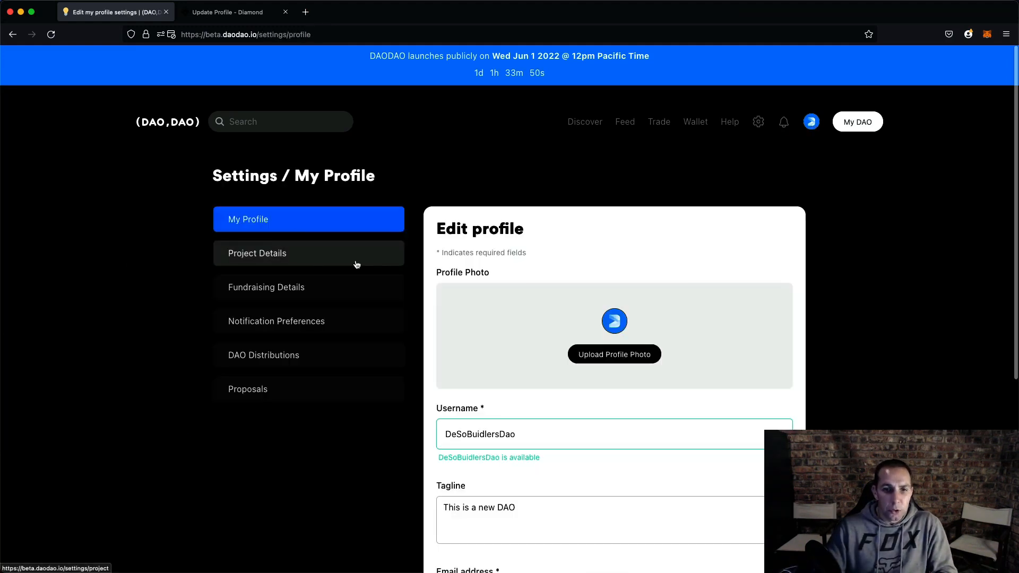
pyautogui.click(537, 435)
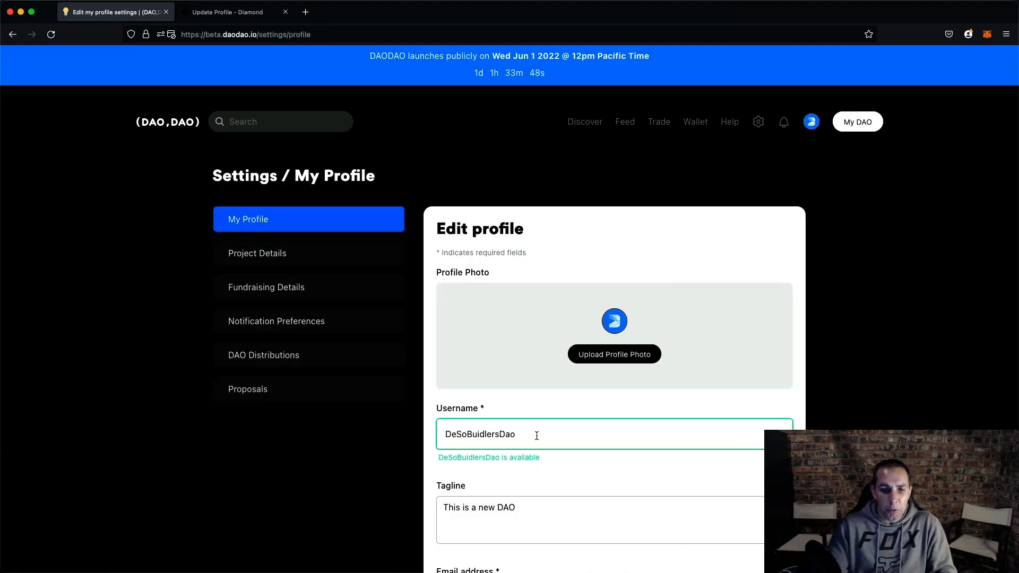
pyautogui.scroll(-3, 536, 435)
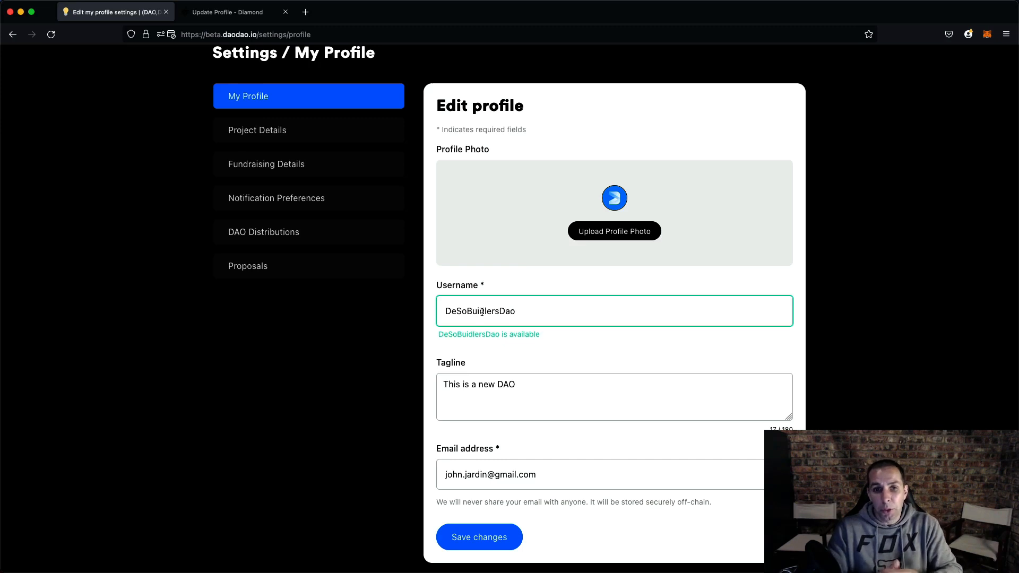
pyautogui.moveTo(500, 312); pyautogui.dragTo(525, 312)
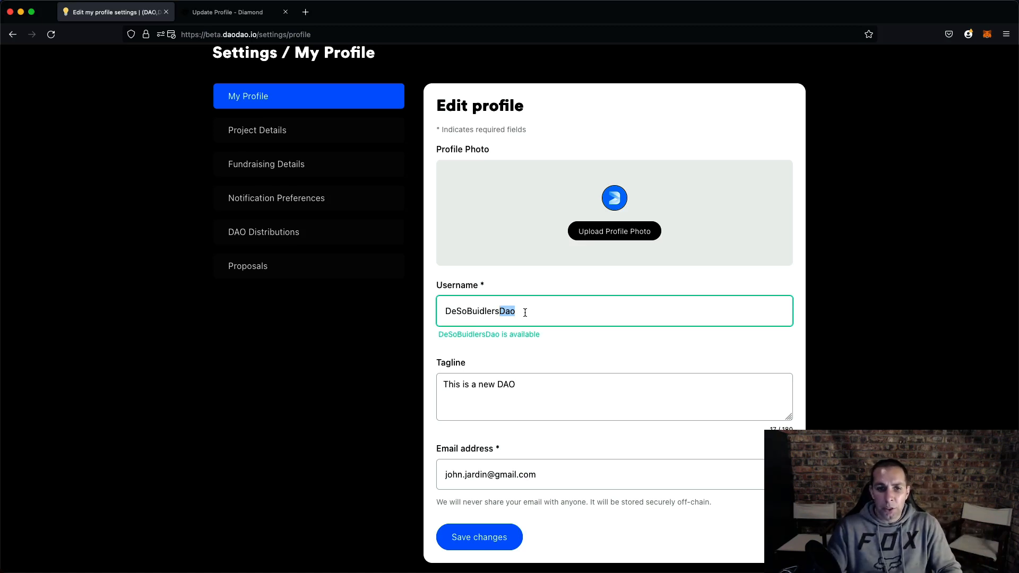
pyautogui.press('BackSpace')
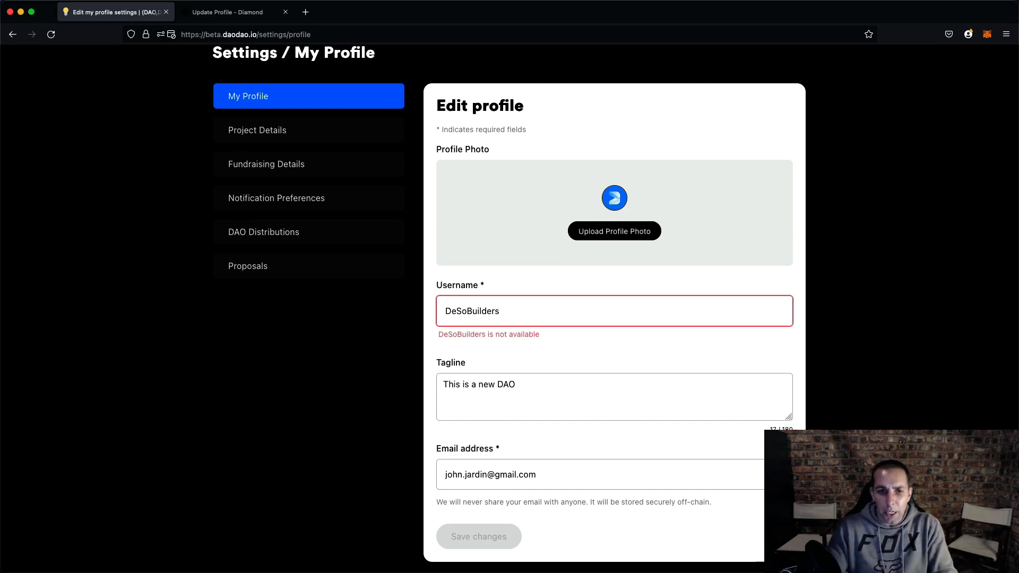
pyautogui.write('d')
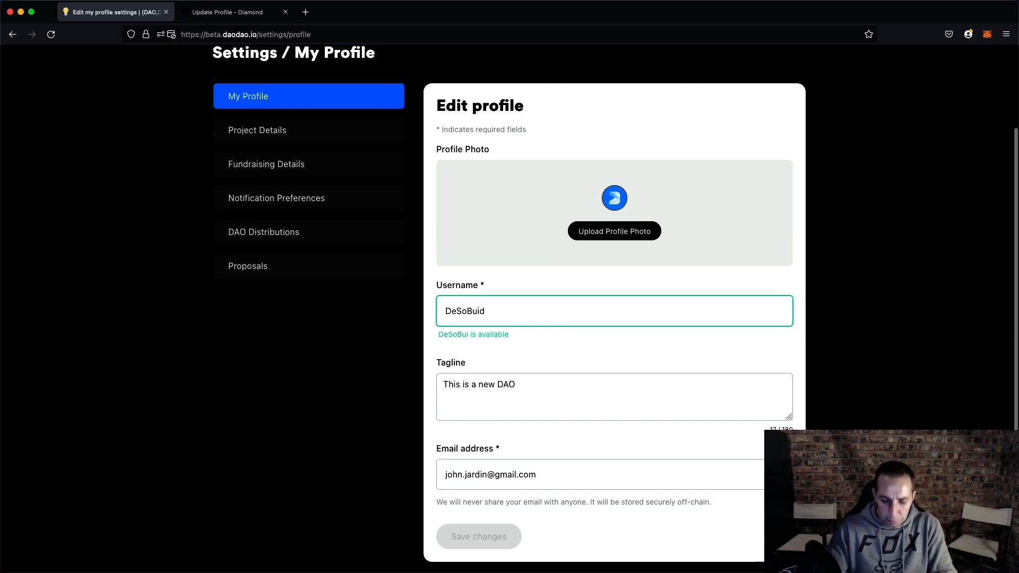
pyautogui.write('lersDepos')
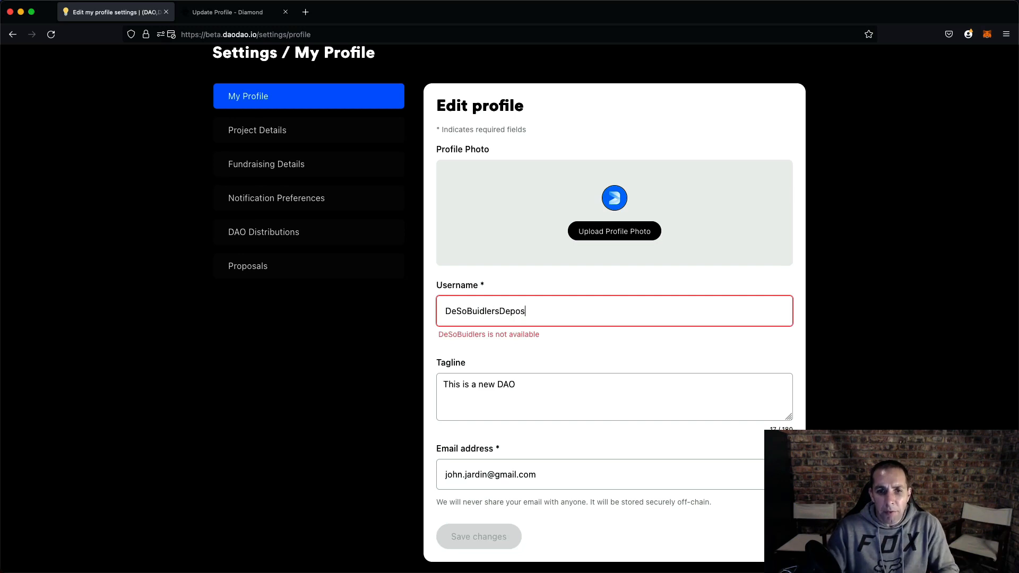
pyautogui.press('BackSpace')
pyautogui.write('aop')
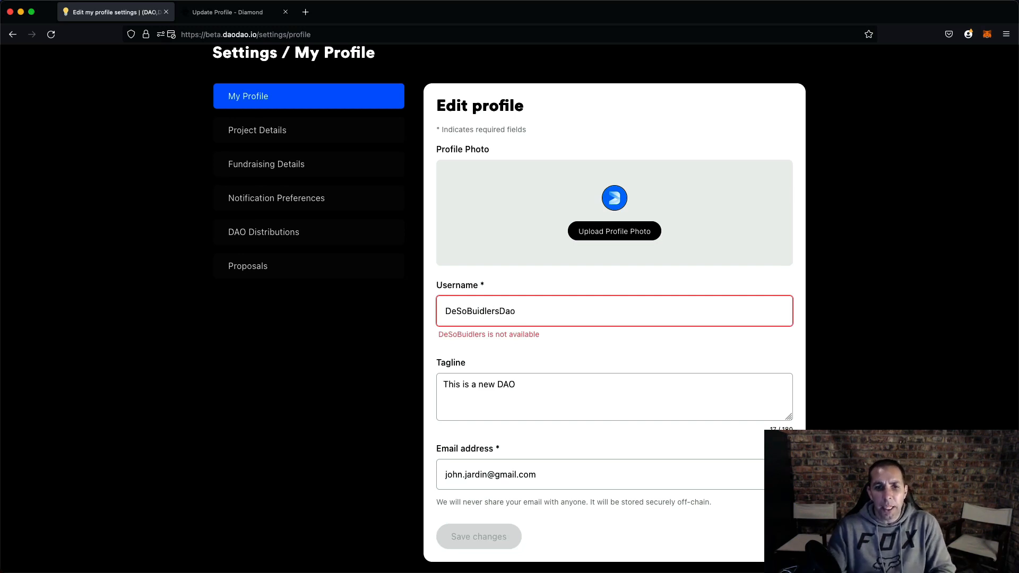
pyautogui.click(522, 391)
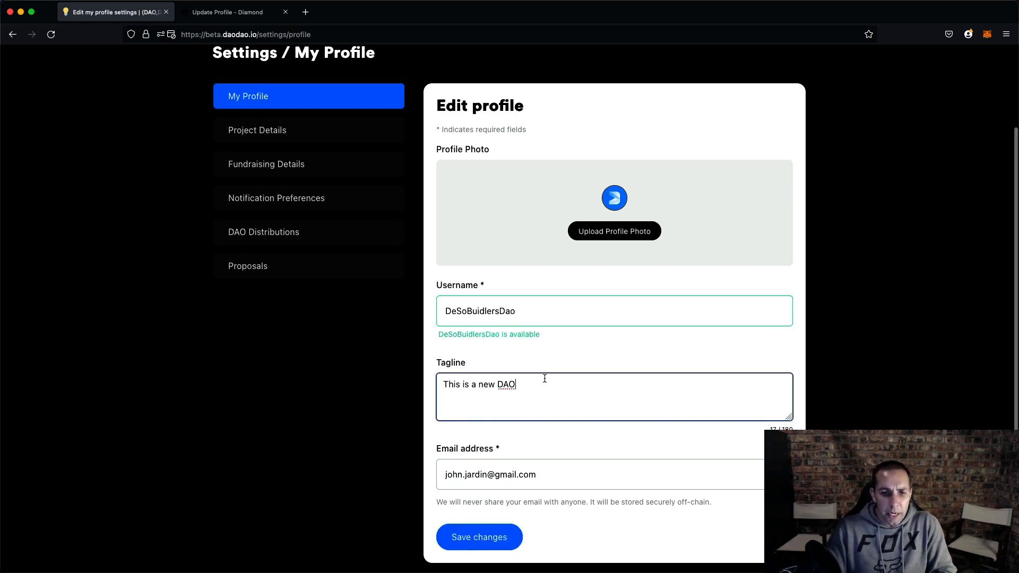
# - Review the DAO's profile and project settings and its Diamond profile page in the other tab
pyautogui.scroll(-3, 531, 414)
pyautogui.click(470, 447)
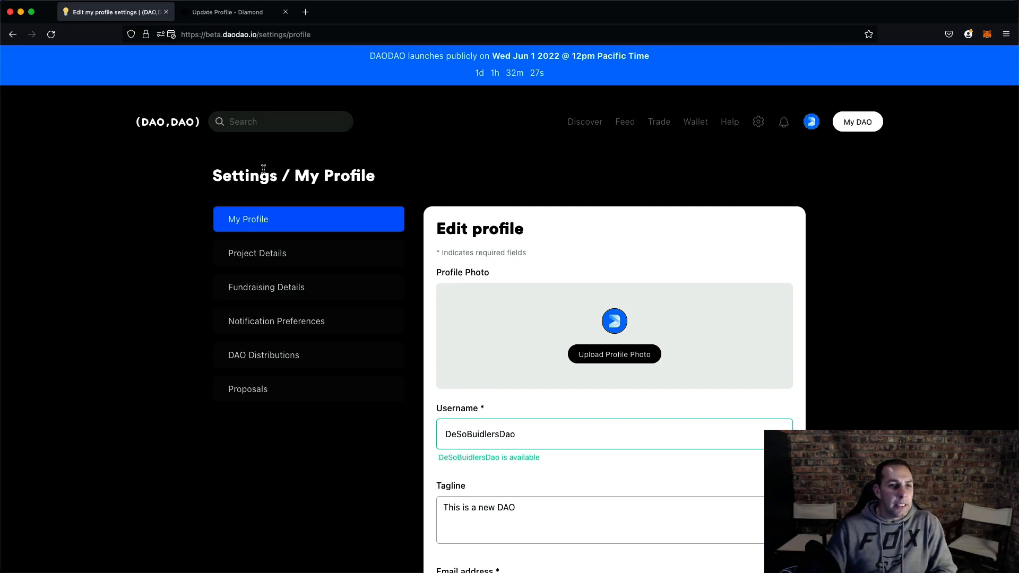
pyautogui.click(283, 255)
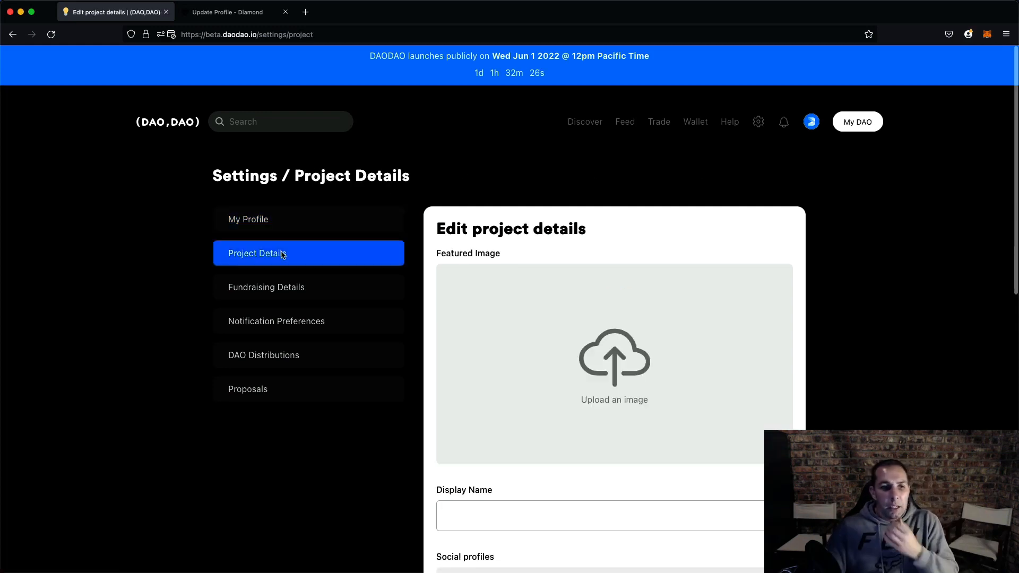
pyautogui.click(296, 215)
pyautogui.scroll(-5, 531, 301)
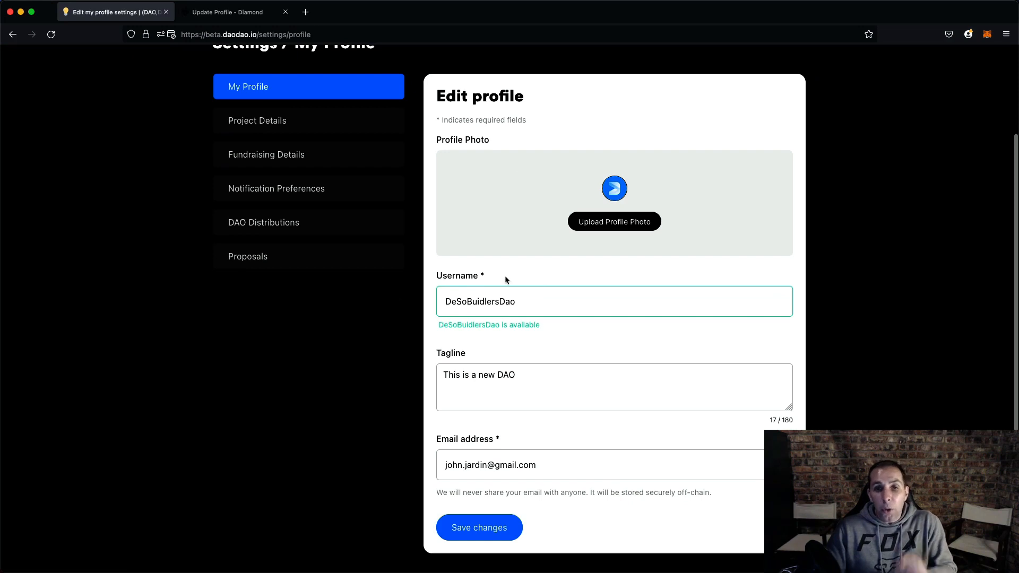
pyautogui.scroll(-2, 517, 313)
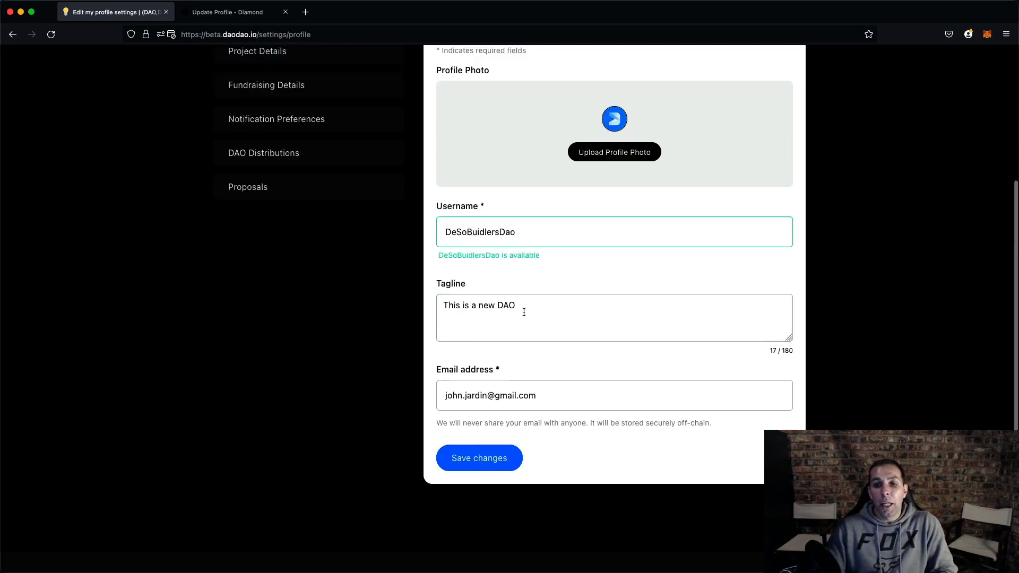
pyautogui.scroll(2, 524, 313)
pyautogui.scroll(1, 524, 312)
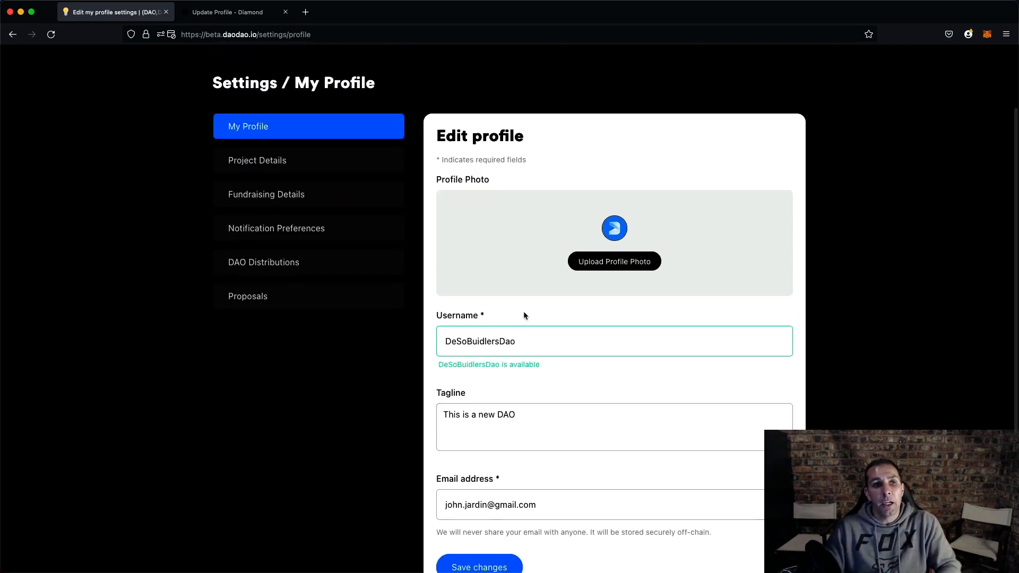
pyautogui.click(202, 7)
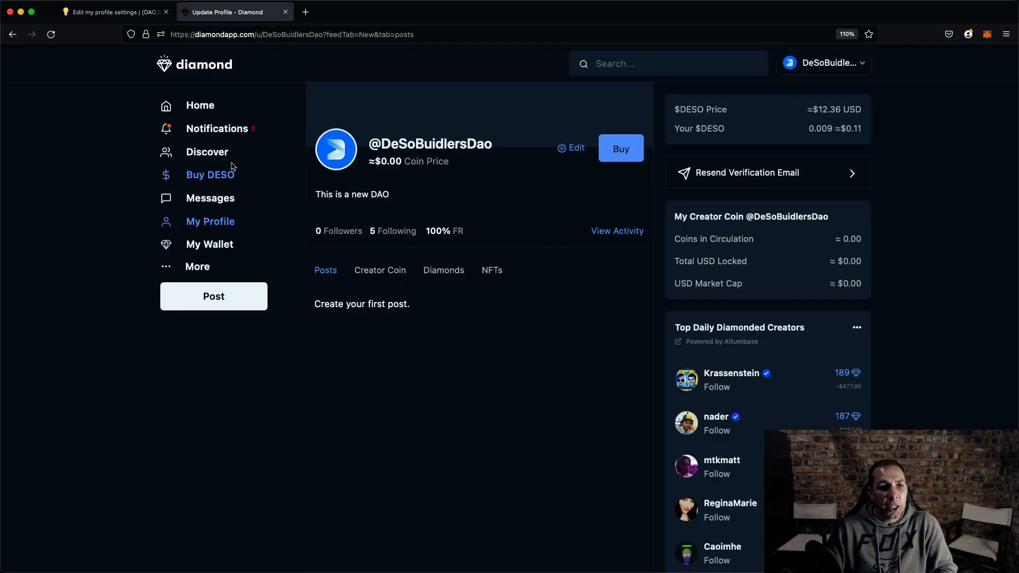
pyautogui.click(147, 13)
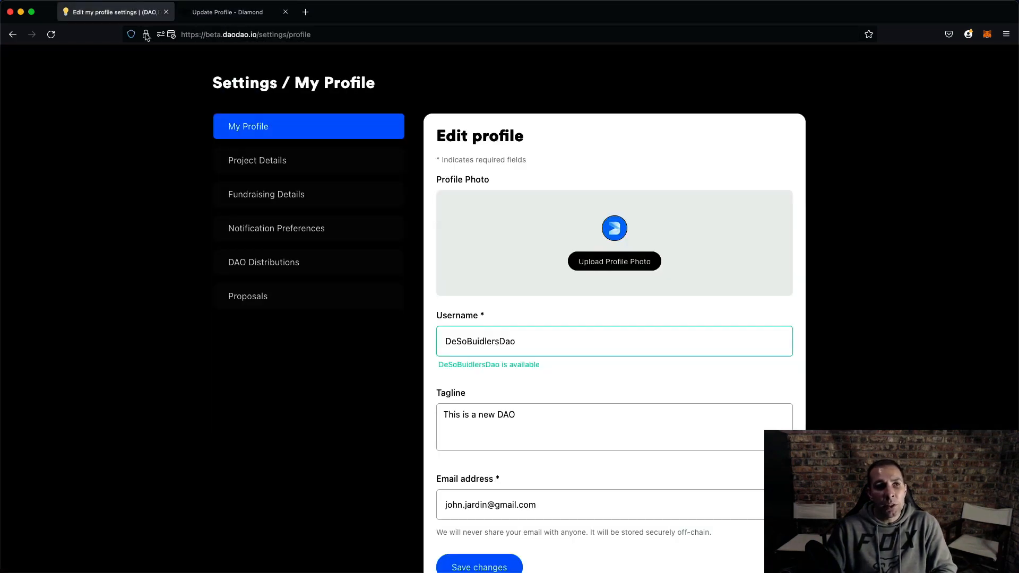
# - Open the project details and set the display name to DeSo Buidlers DAO
pyautogui.click(267, 165)
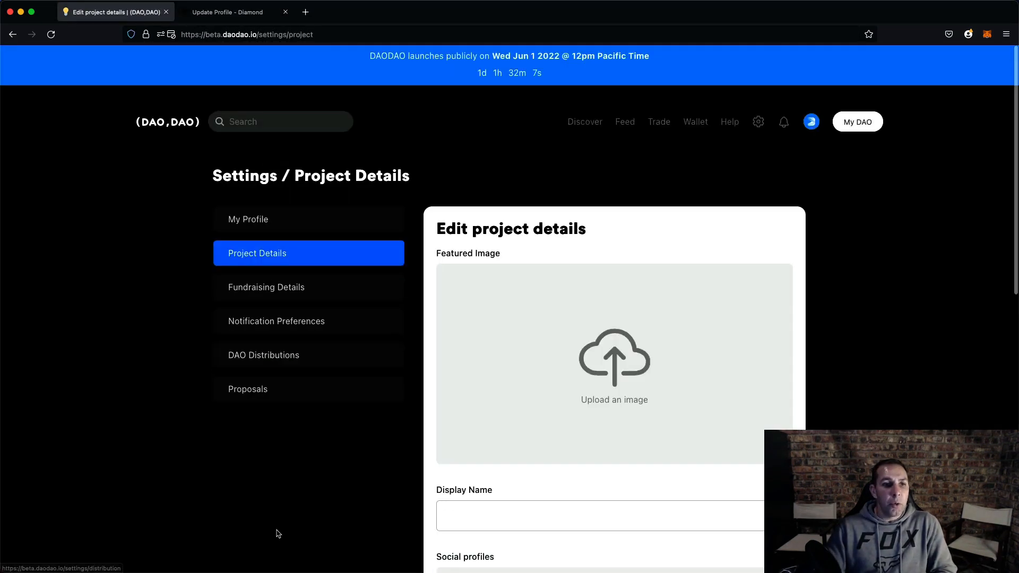
pyautogui.scroll(-3, 160, 219)
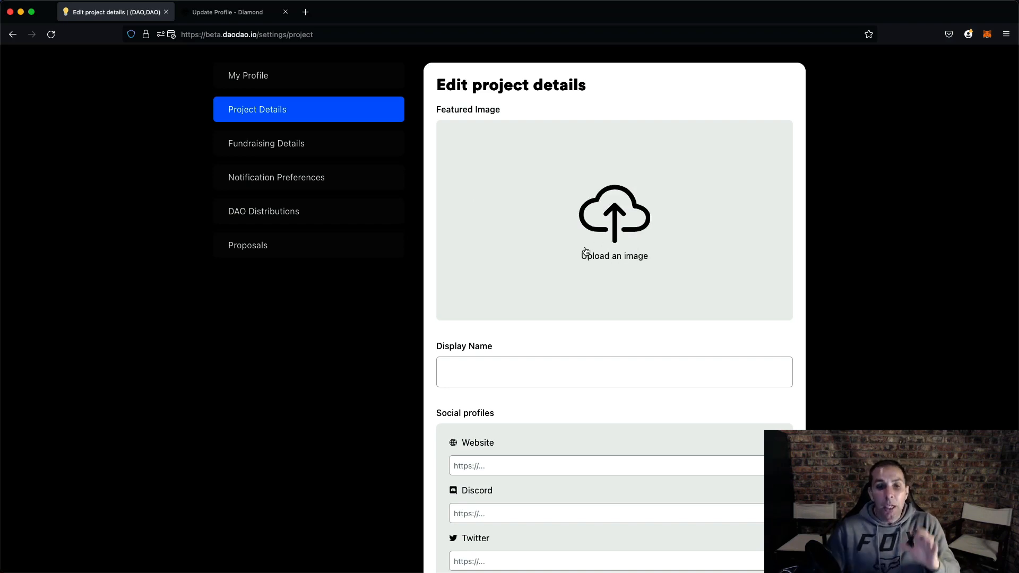
pyautogui.scroll(-2, 586, 250)
pyautogui.click(483, 289)
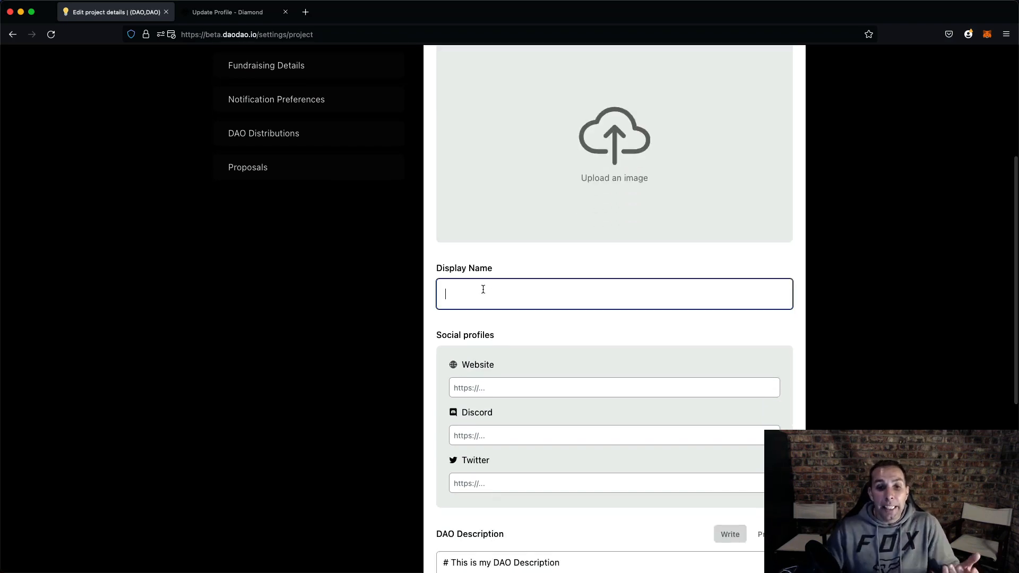
pyautogui.write('De3')
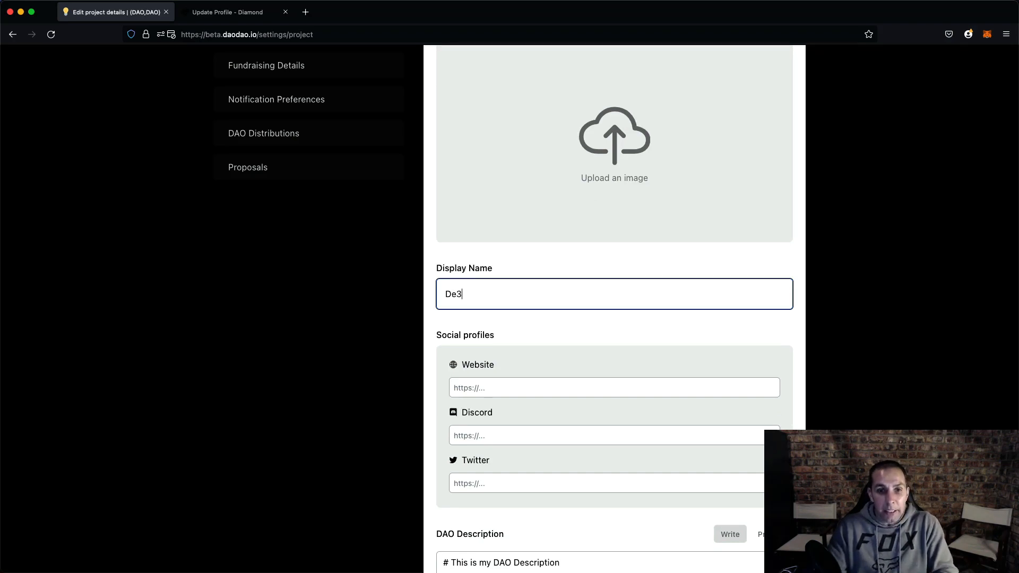
pyautogui.write('S')
pyautogui.press('BackSpace')
pyautogui.press('BackSpace')
pyautogui.write('So Buidlers DAO')
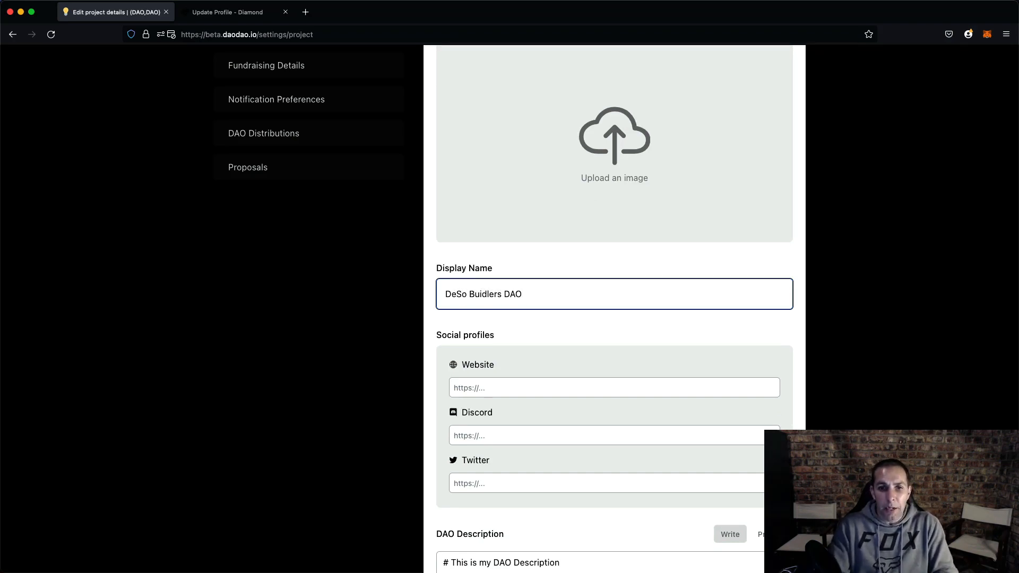
# - Rewrite the DAO description as "# This is the official DeSo Buidlers DAO to collaborate on all development taking place on the DeSo."
pyautogui.scroll(-3, 477, 339)
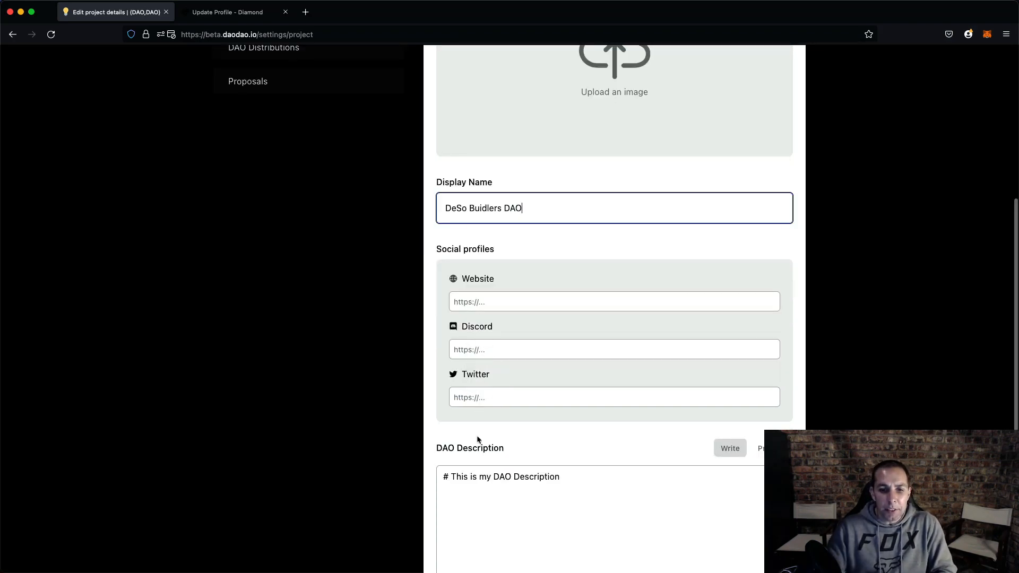
pyautogui.scroll(-5, 478, 440)
pyautogui.moveTo(477, 322); pyautogui.dragTo(581, 319)
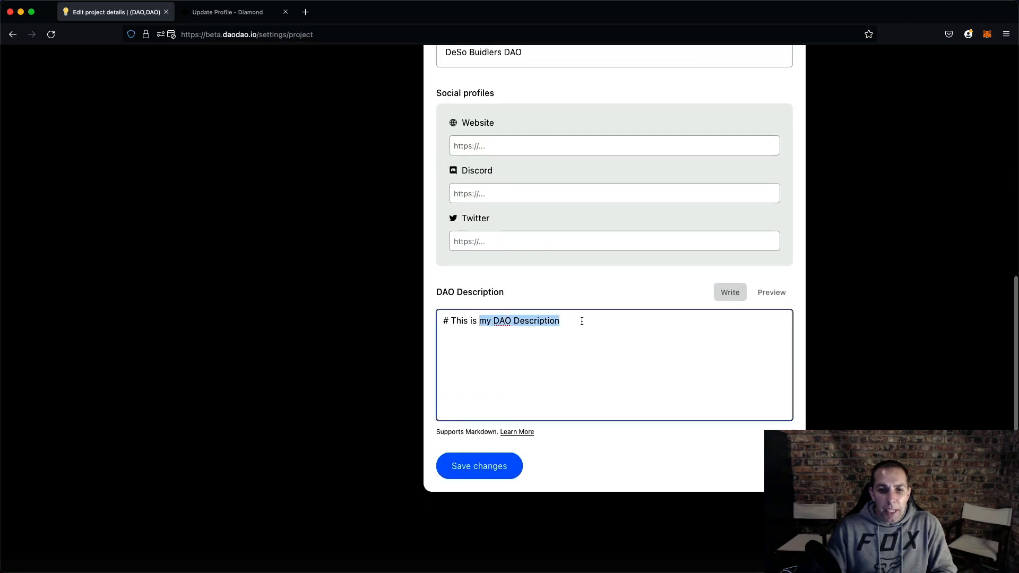
pyautogui.write('the offici')
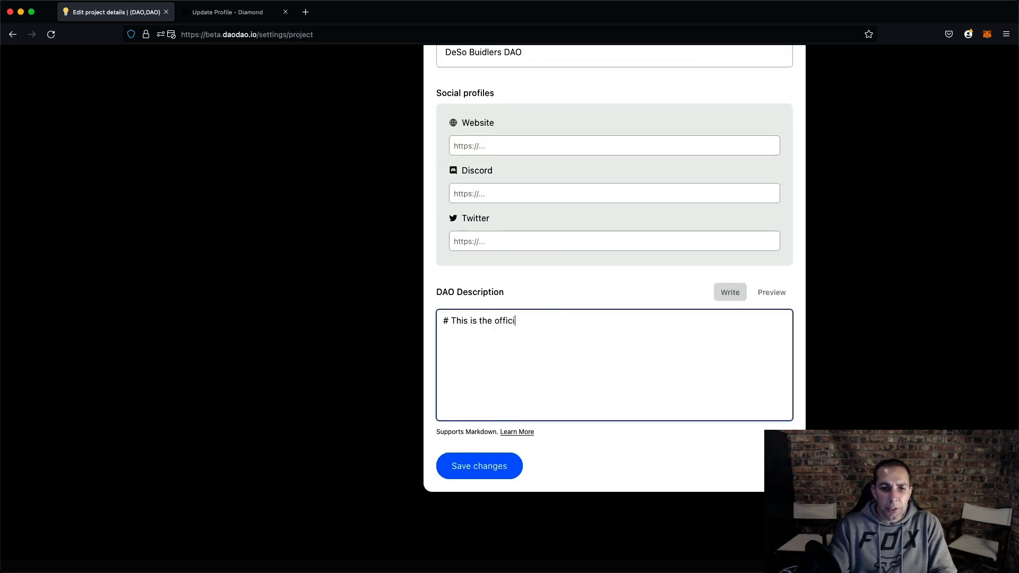
pyautogui.write('al DeSo Buidl')
pyautogui.press('BackSpace')
pyautogui.write('dlers DAO to collaborate on all development taking place on the DeSo.')
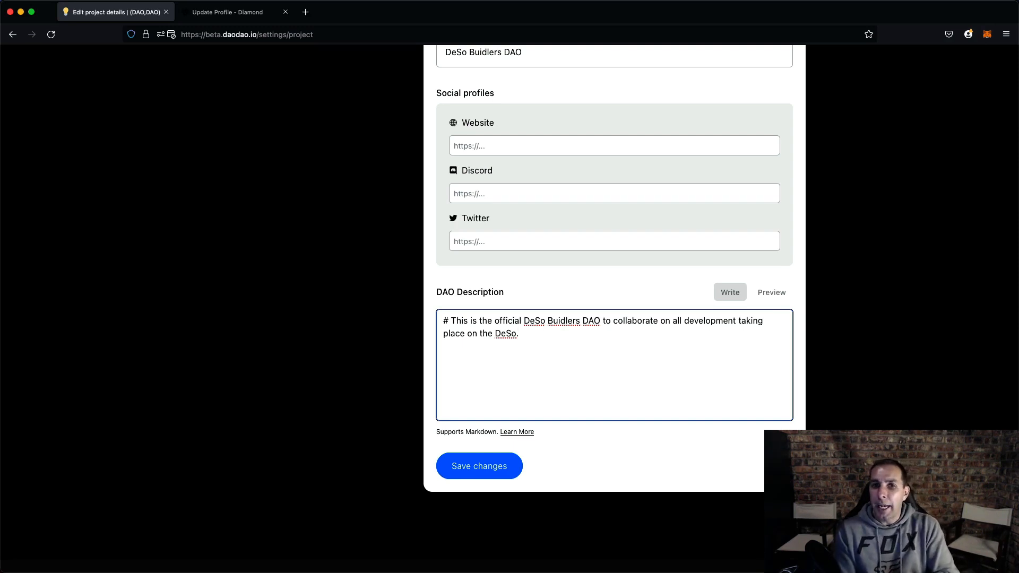
# - Try saving the project details, closing the signing access window without approving it
pyautogui.click(480, 472)
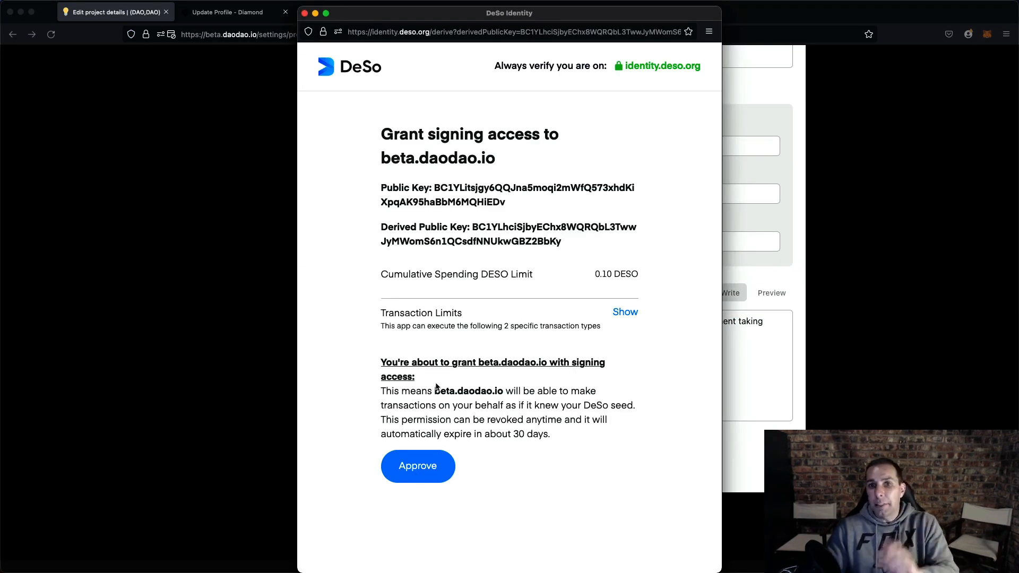
pyautogui.press('super+w')
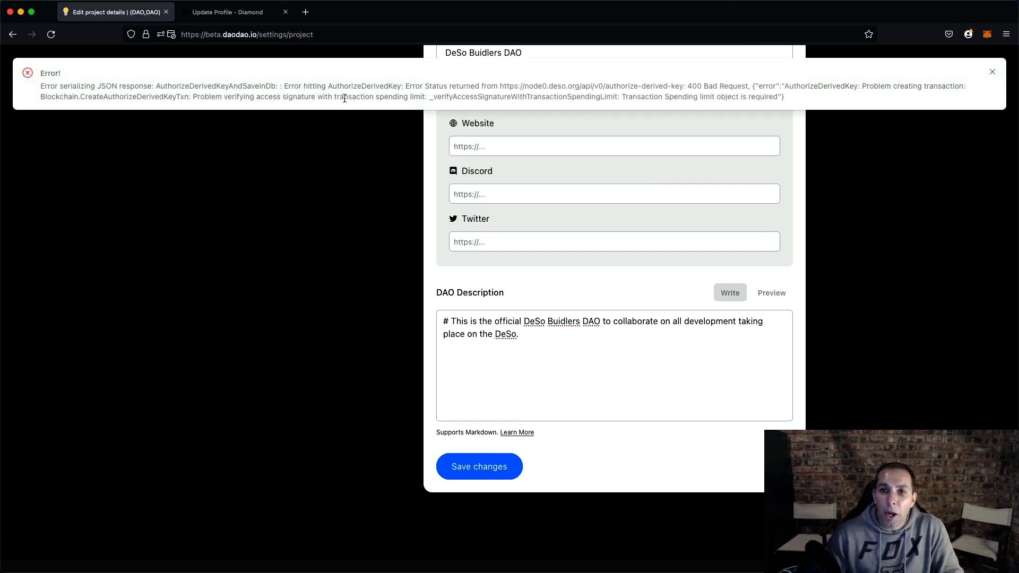
# - Dismiss the error, approve signing access for beta.daodao.io to save the project details, and close the success notice
pyautogui.moveTo(622, 97); pyautogui.dragTo(766, 96)
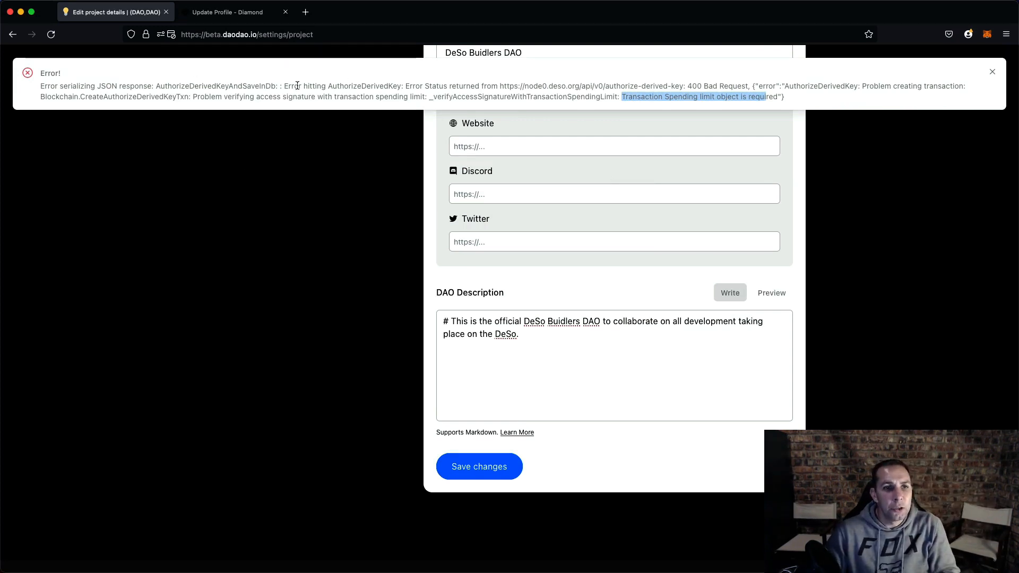
pyautogui.click(358, 176)
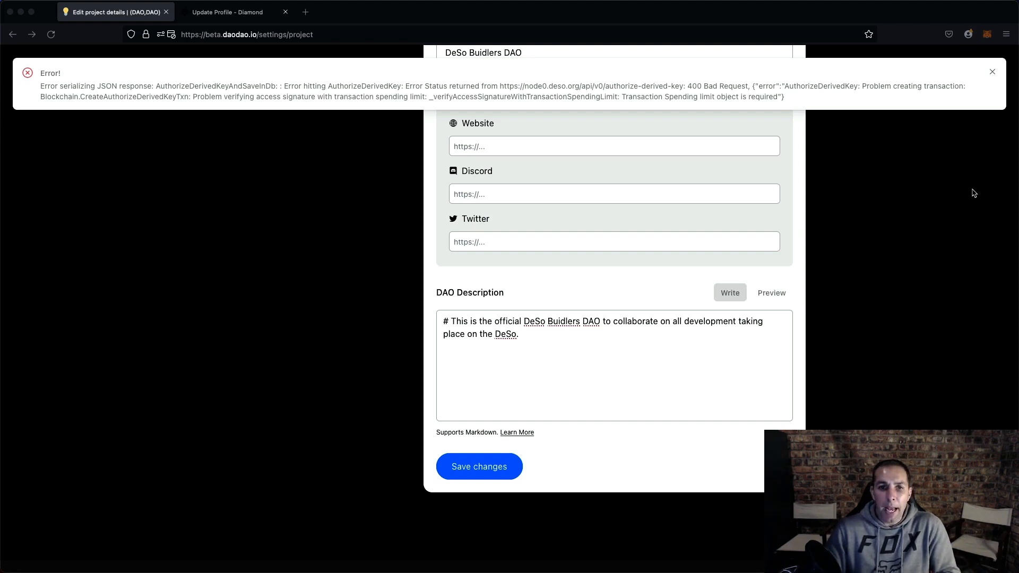
pyautogui.click(993, 72)
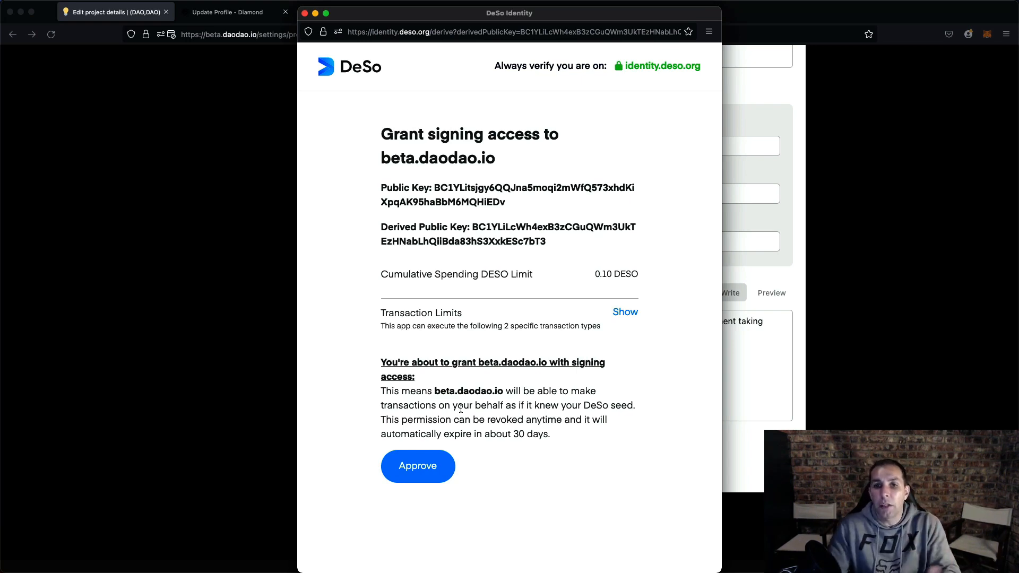
pyautogui.click(405, 481)
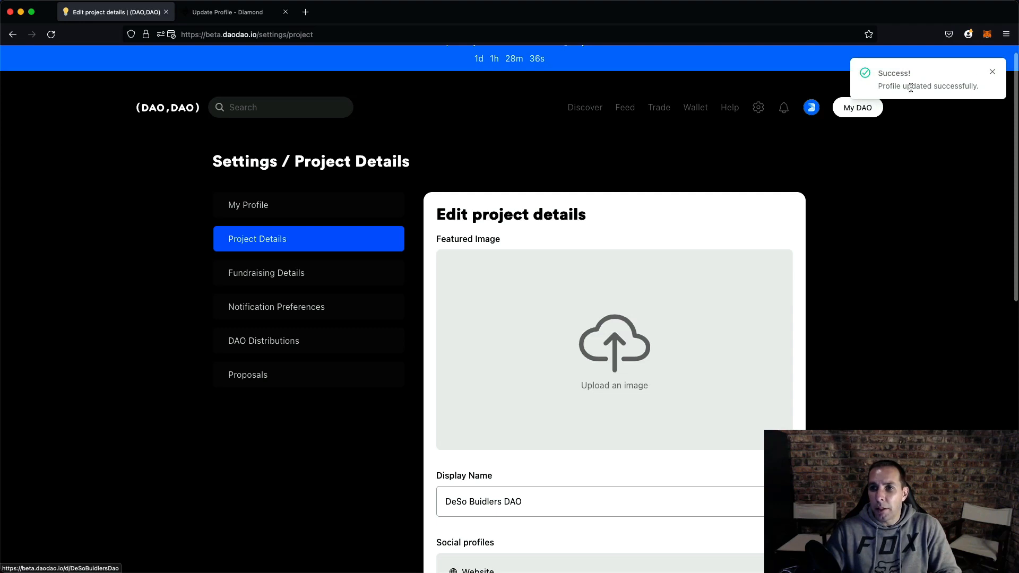
pyautogui.click(992, 73)
# - Start a new DAO from the home page with the same account and go to its existing DAO page
pyautogui.click(258, 291)
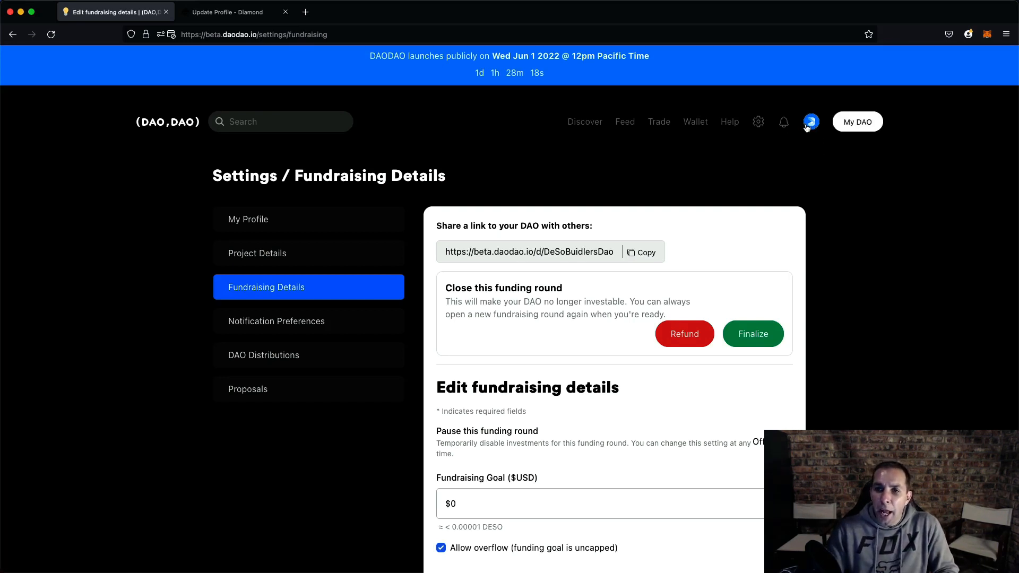
pyautogui.click(154, 122)
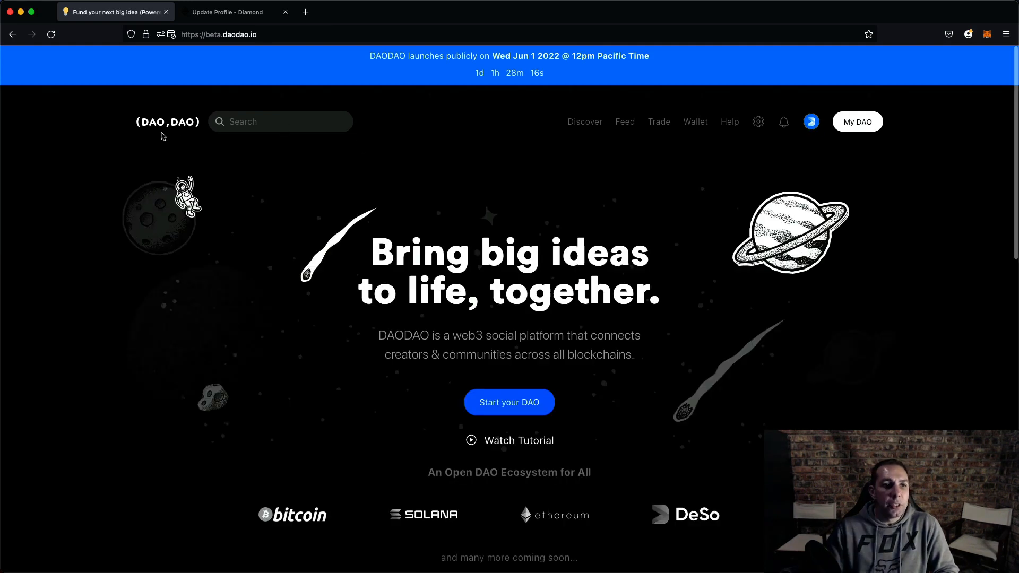
pyautogui.click(508, 402)
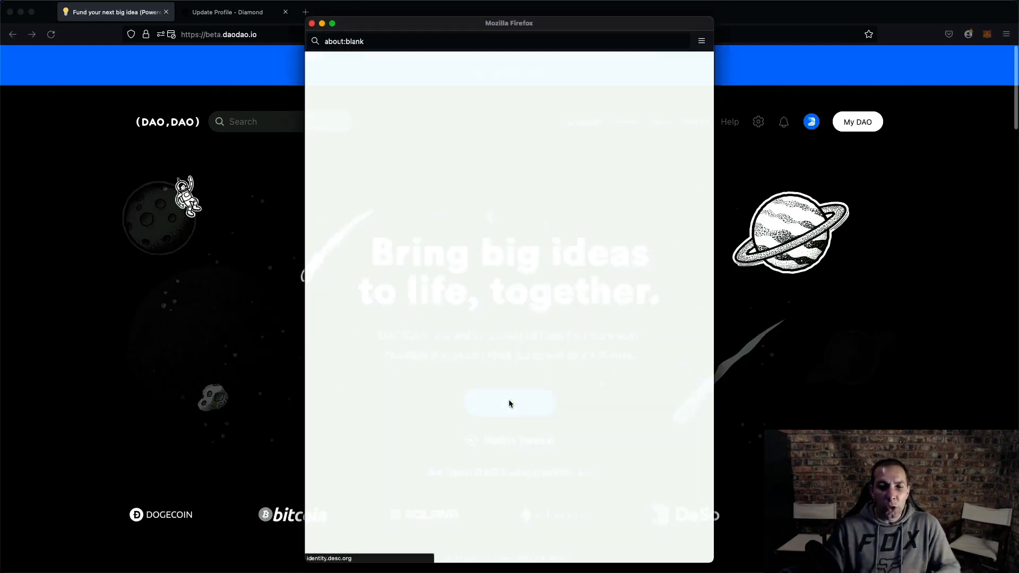
pyautogui.click(441, 315)
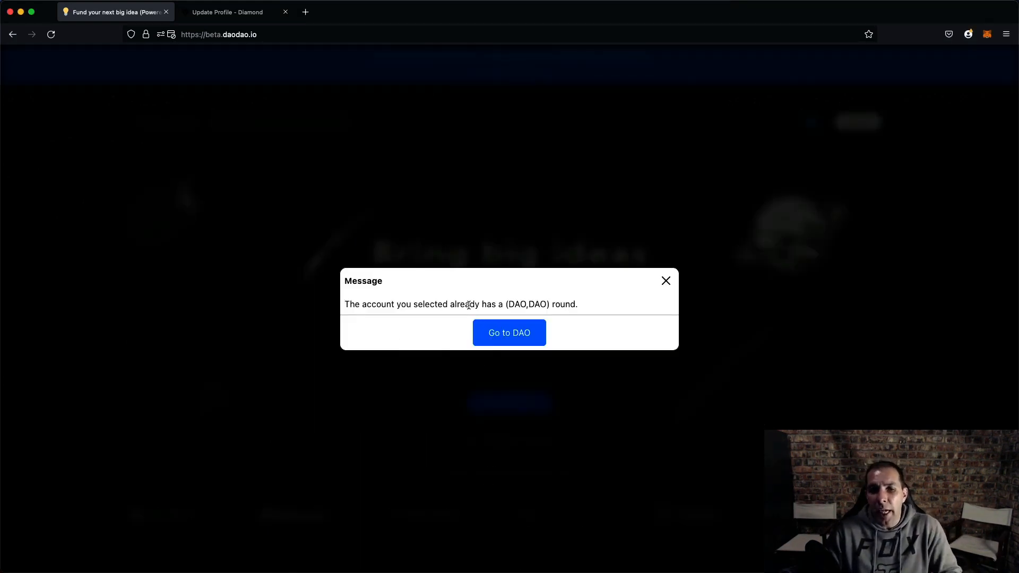
pyautogui.click(494, 335)
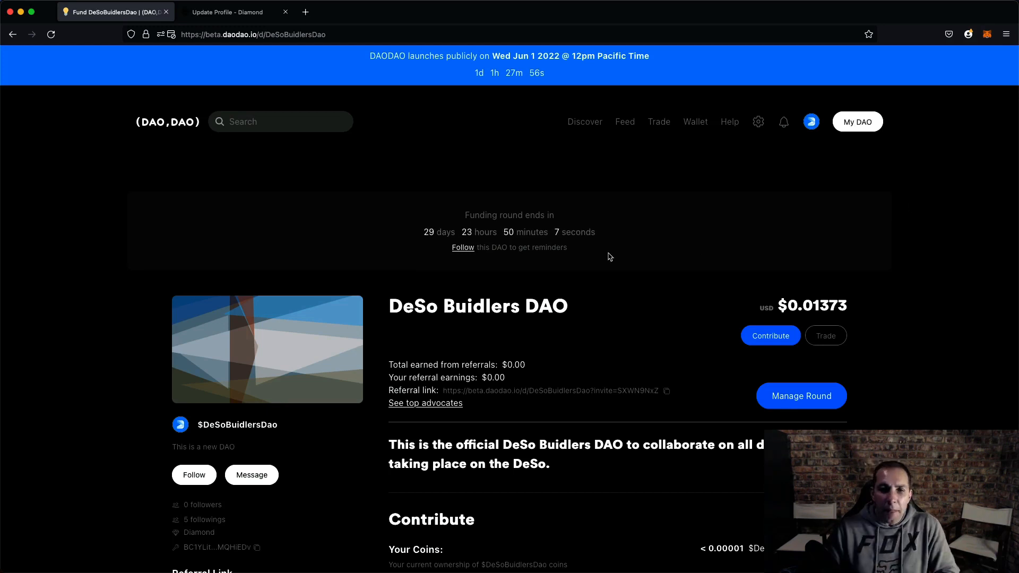
# - Review the DAO page's name, username and description
pyautogui.scroll(-3, 457, 341)
pyautogui.moveTo(391, 154); pyautogui.dragTo(620, 153)
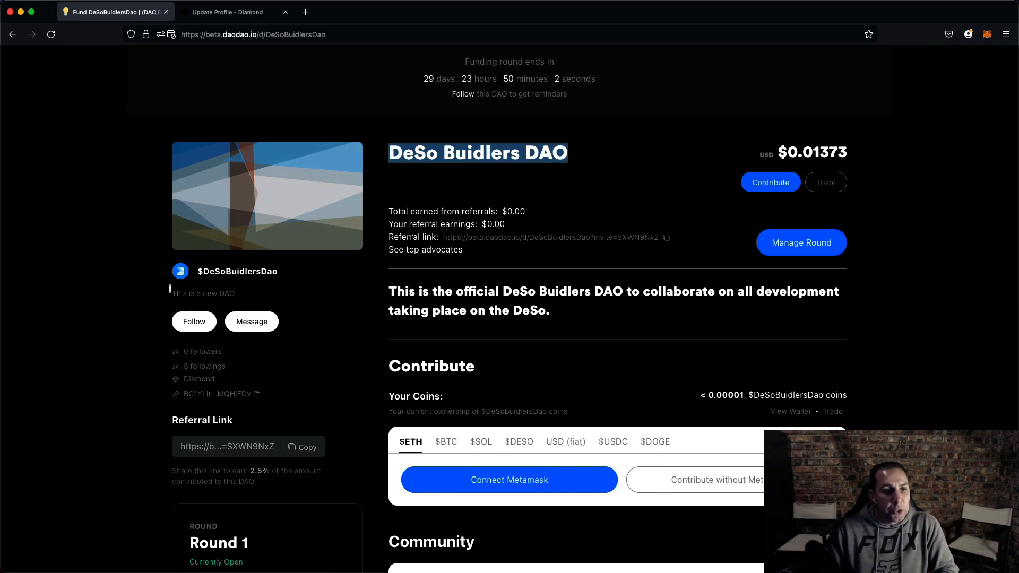
pyautogui.moveTo(203, 271); pyautogui.dragTo(278, 272)
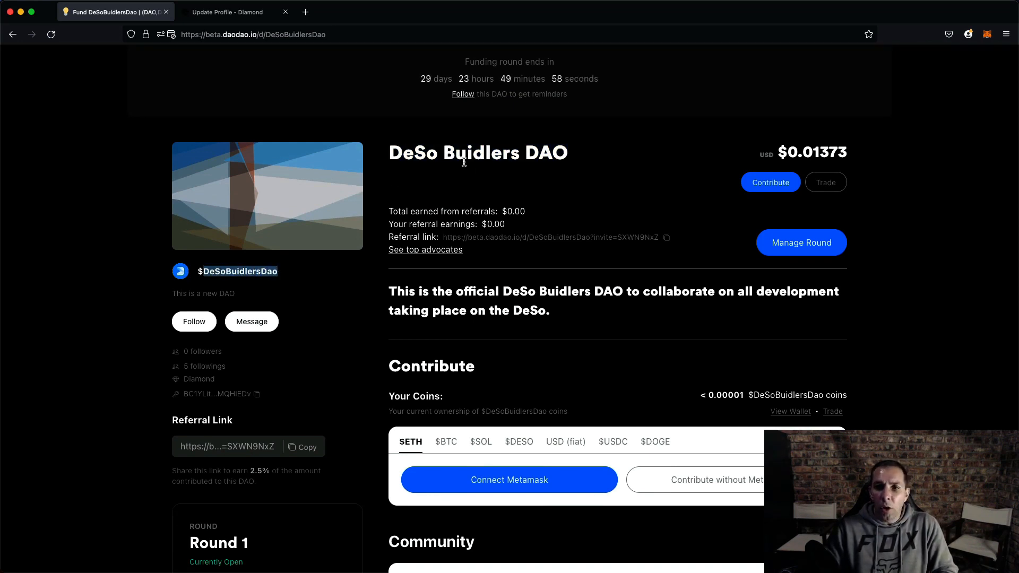
pyautogui.scroll(-5, 457, 155)
pyautogui.tripleClick(573, 176)
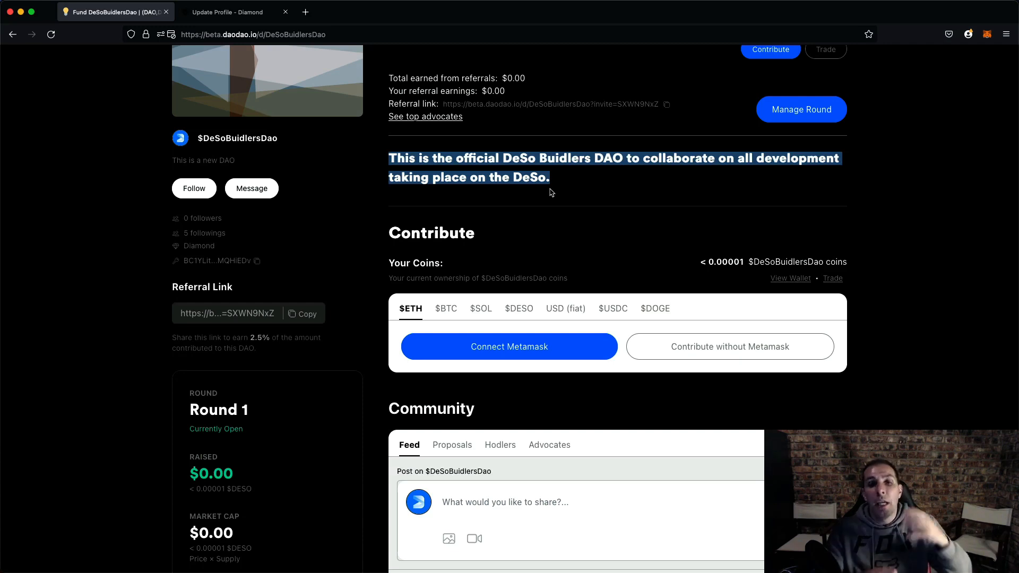
pyautogui.scroll(5, 300, 100)
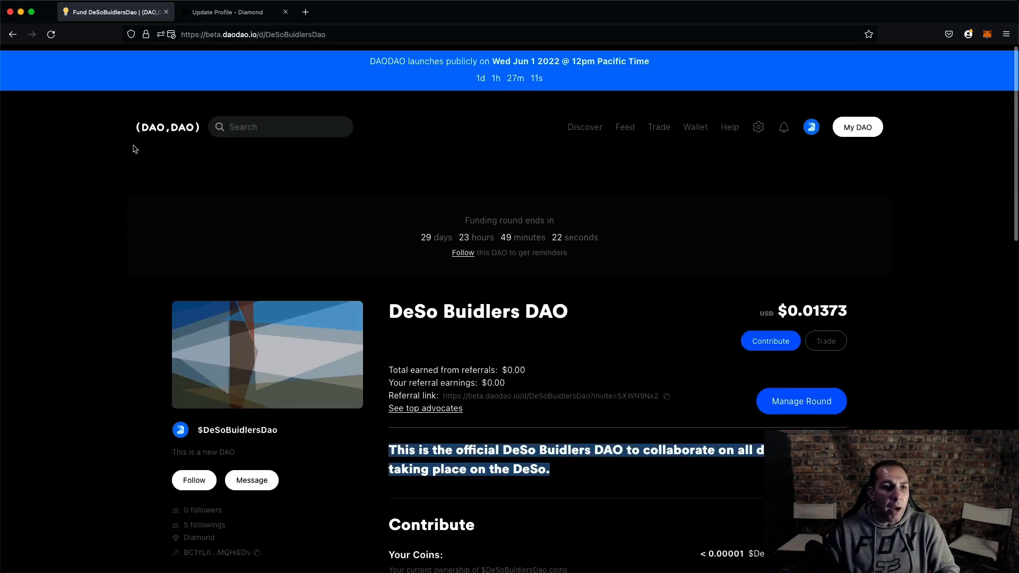
# - Search the Discover page's list of all DAOs for web3sim and open the Web3 Simplified DAO
pyautogui.click(186, 123)
pyautogui.scroll(-10, 192, 142)
pyautogui.scroll(9, 636, 103)
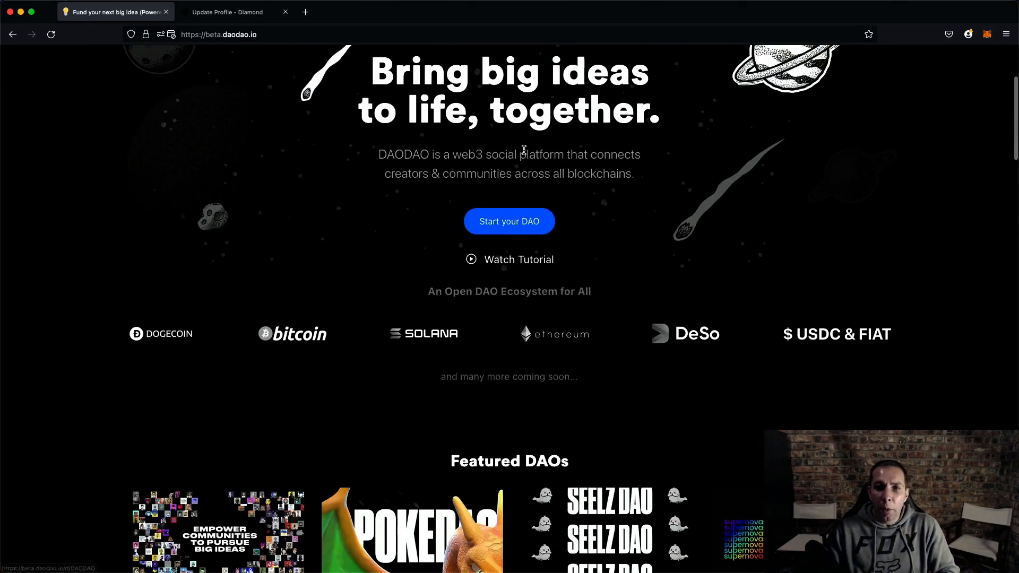
pyautogui.click(585, 124)
pyautogui.scroll(-5, 369, 248)
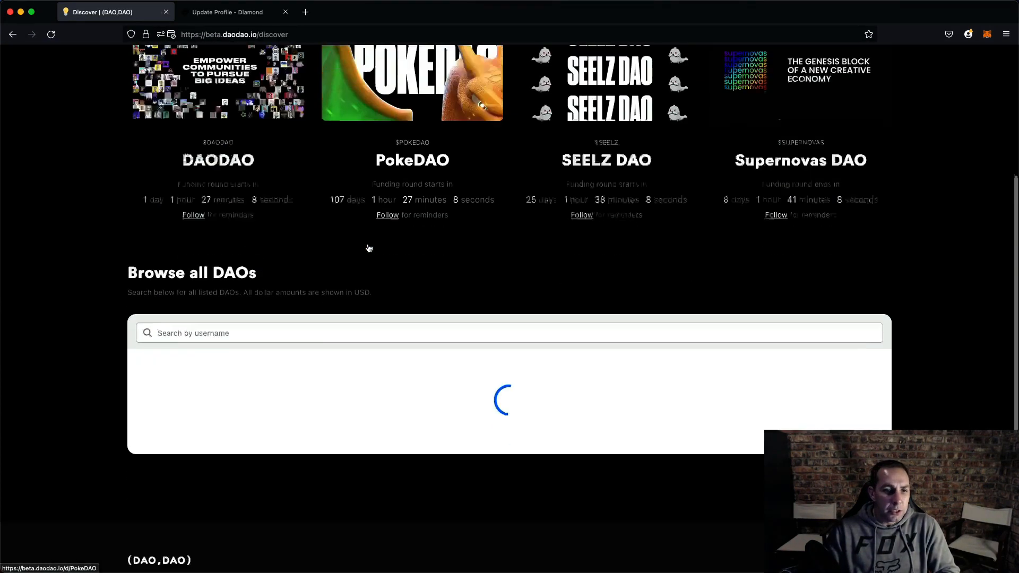
pyautogui.click(245, 275)
pyautogui.write('we')
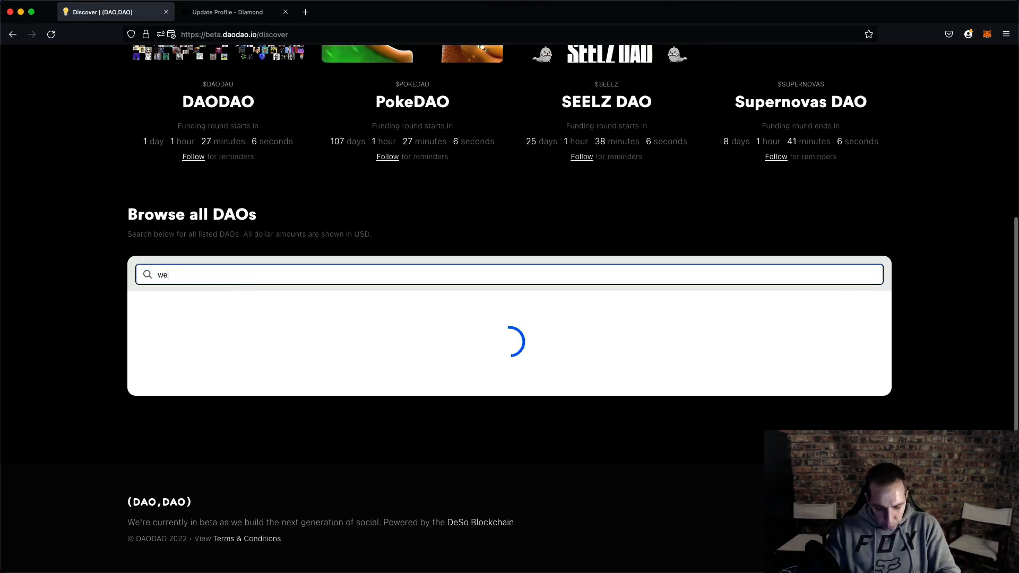
pyautogui.write('b3sim')
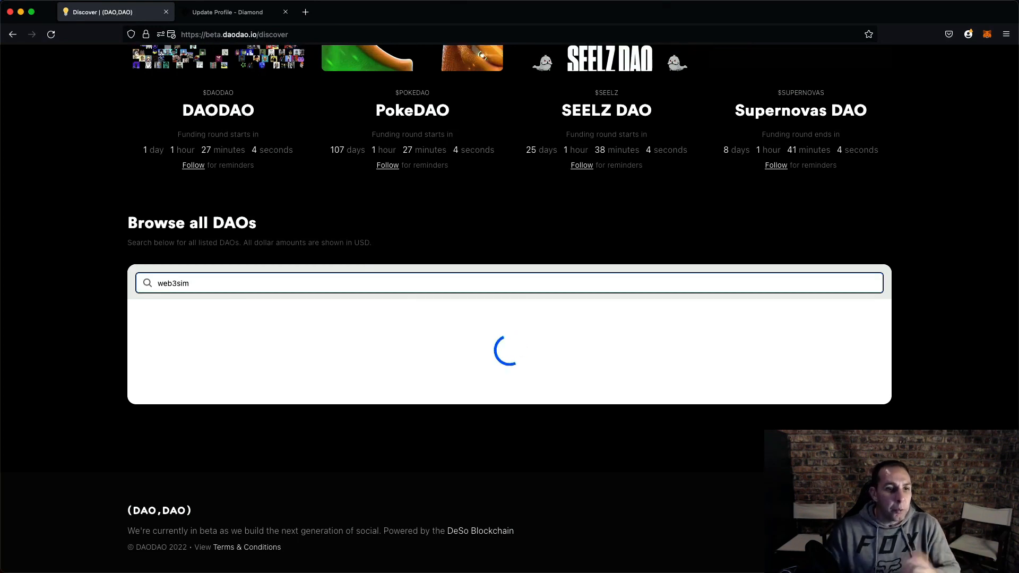
pyautogui.click(188, 371)
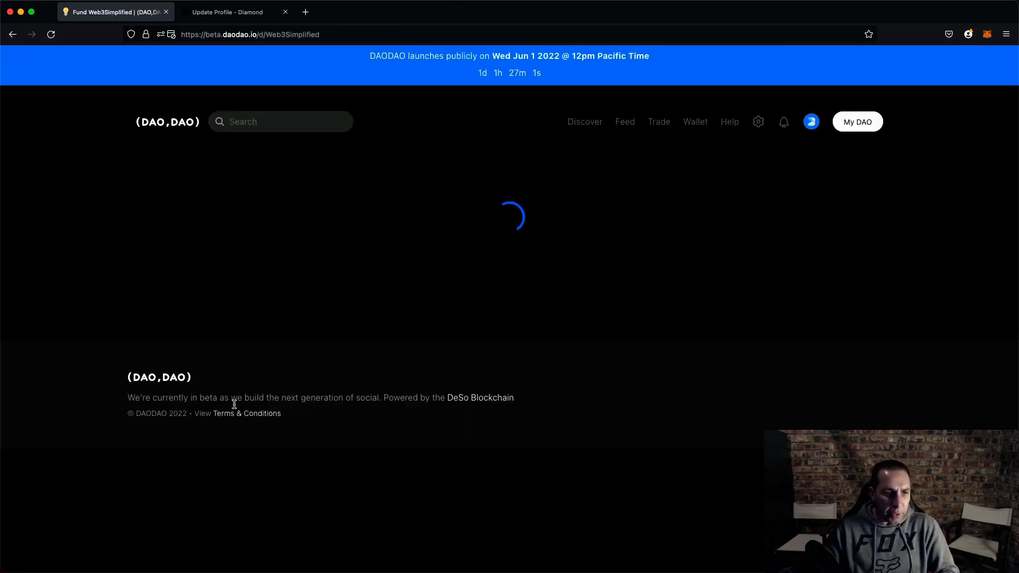
# - Read through the Web3 Simplified DAO's summary, round details, funding, royalty and governance sections
pyautogui.scroll(-5, 545, 308)
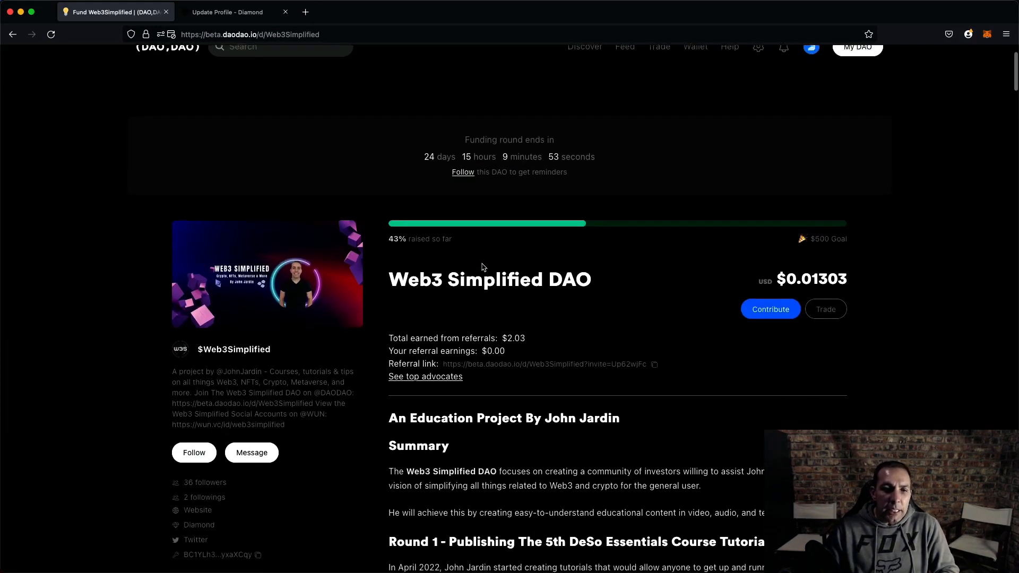
pyautogui.scroll(-1, 545, 319)
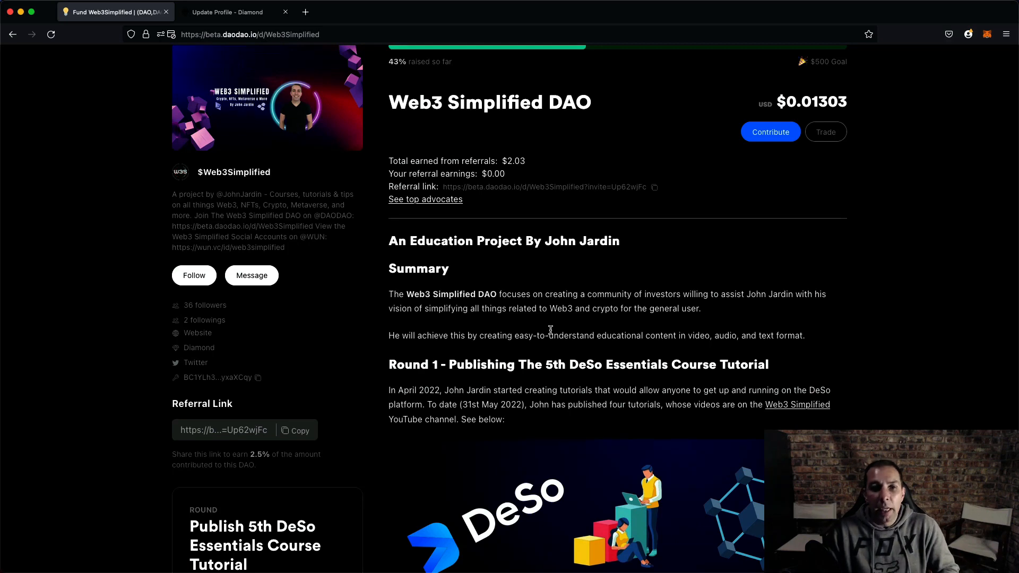
pyautogui.scroll(-2, 547, 324)
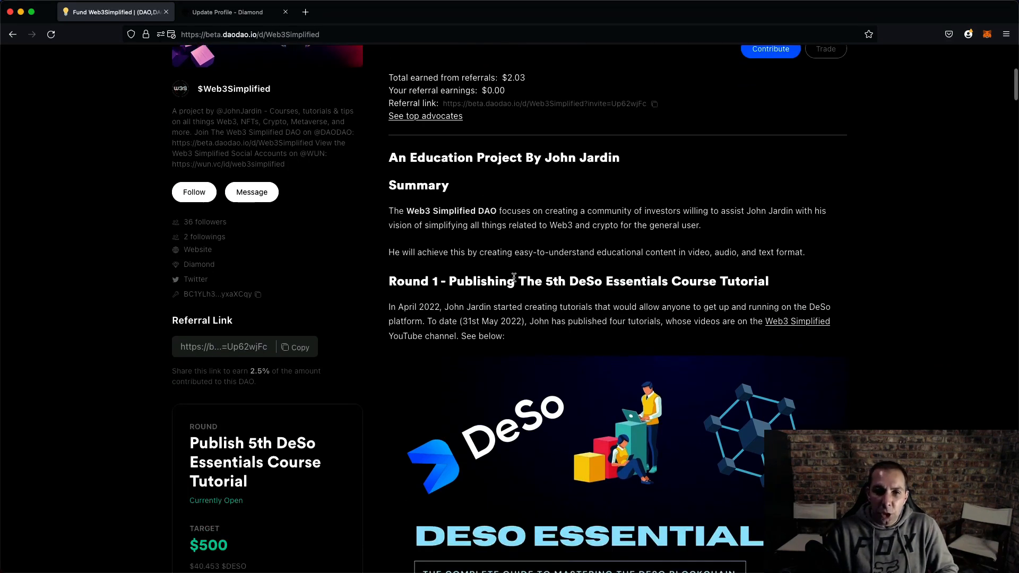
pyautogui.scroll(-1, 465, 194)
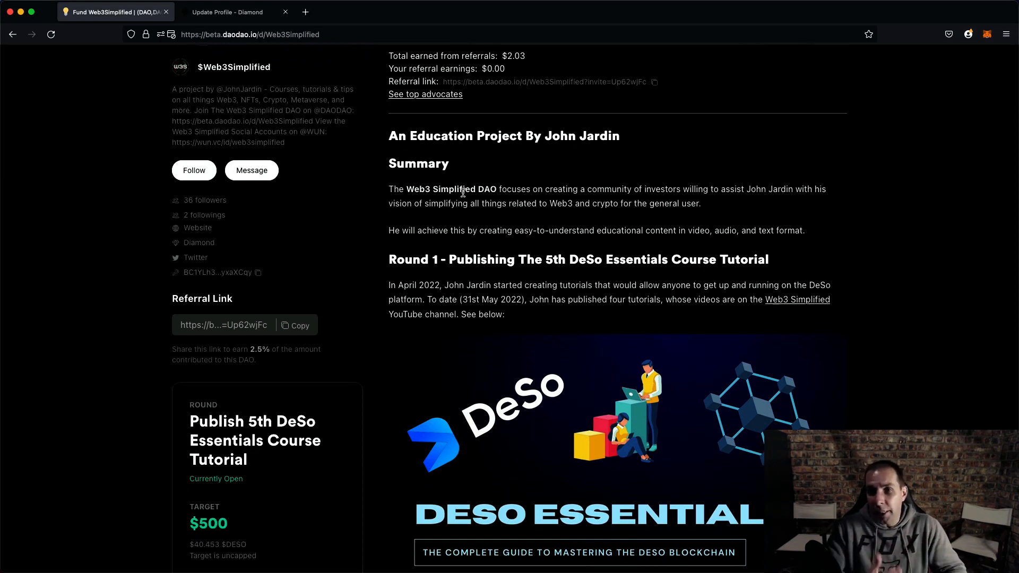
pyautogui.scroll(-1, 463, 194)
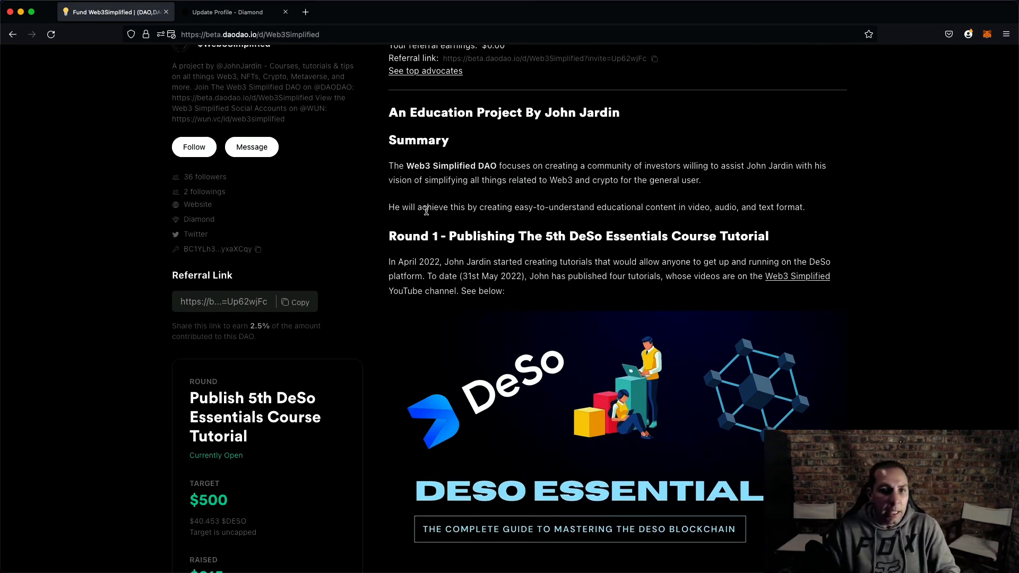
pyautogui.scroll(-4, 504, 231)
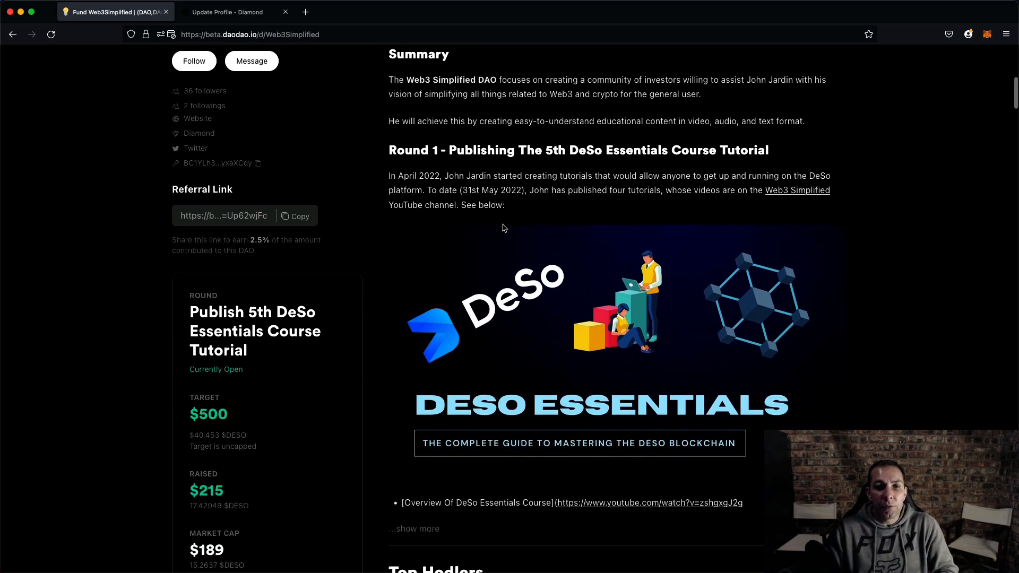
pyautogui.moveTo(389, 150); pyautogui.dragTo(789, 149)
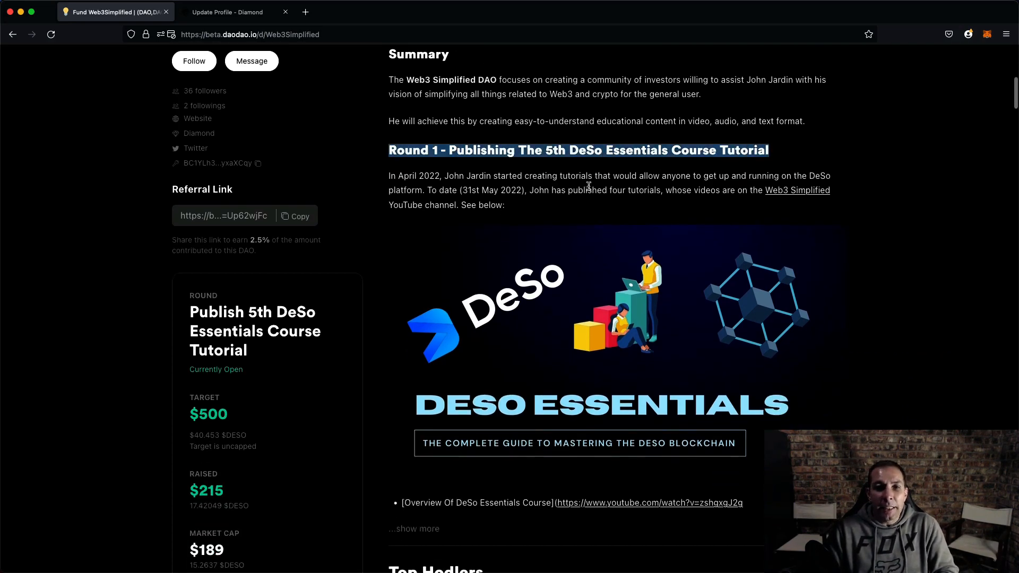
pyautogui.scroll(-10, 502, 187)
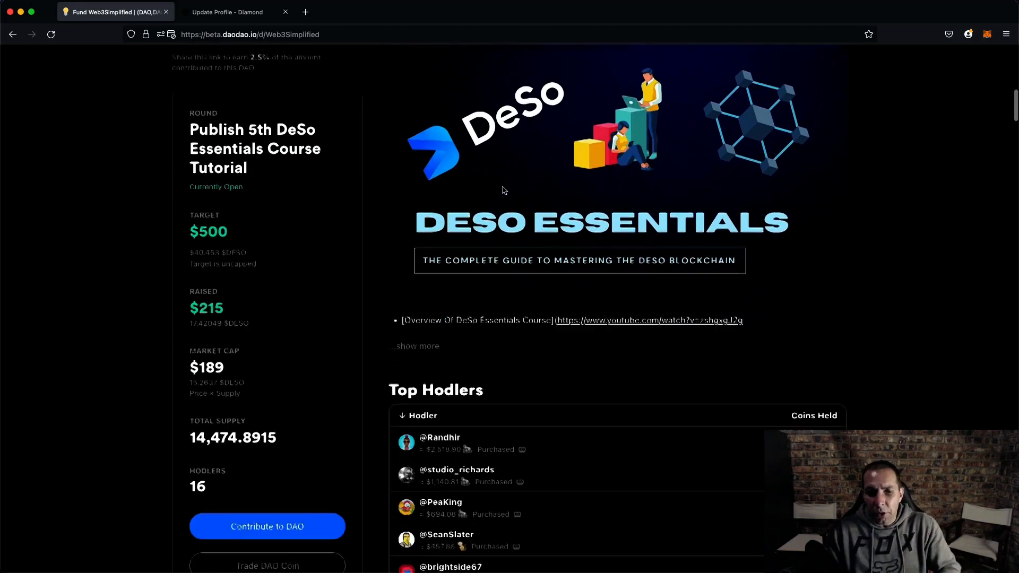
pyautogui.click(409, 279)
pyautogui.scroll(-3, 451, 229)
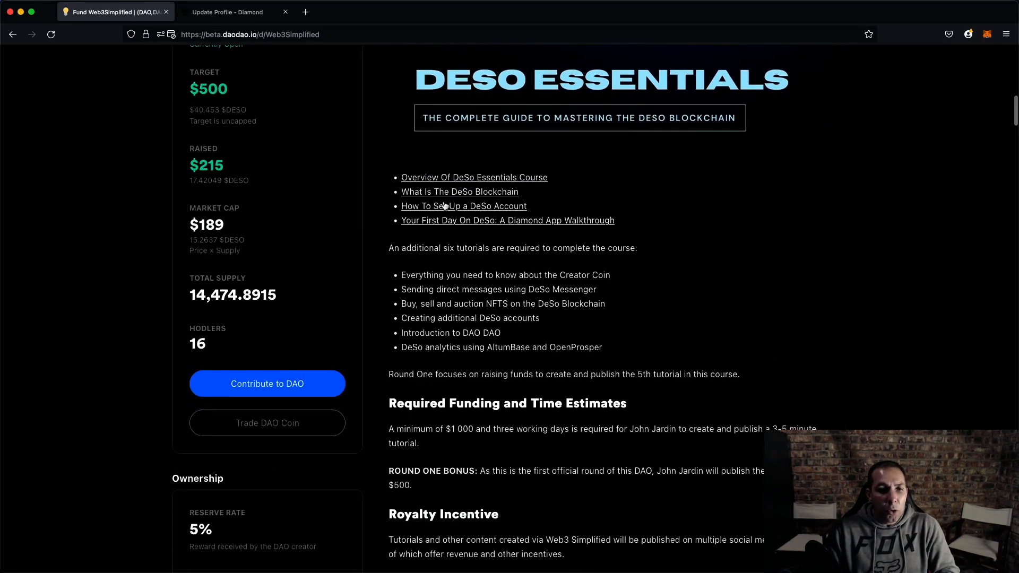
pyautogui.scroll(5, 443, 201)
pyautogui.scroll(-4, 436, 255)
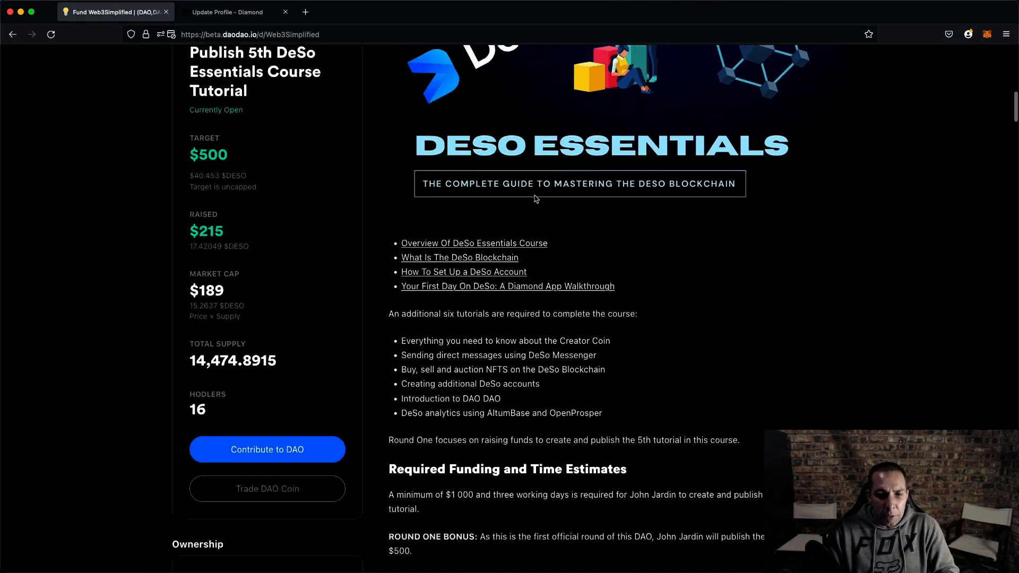
pyautogui.scroll(-7, 433, 266)
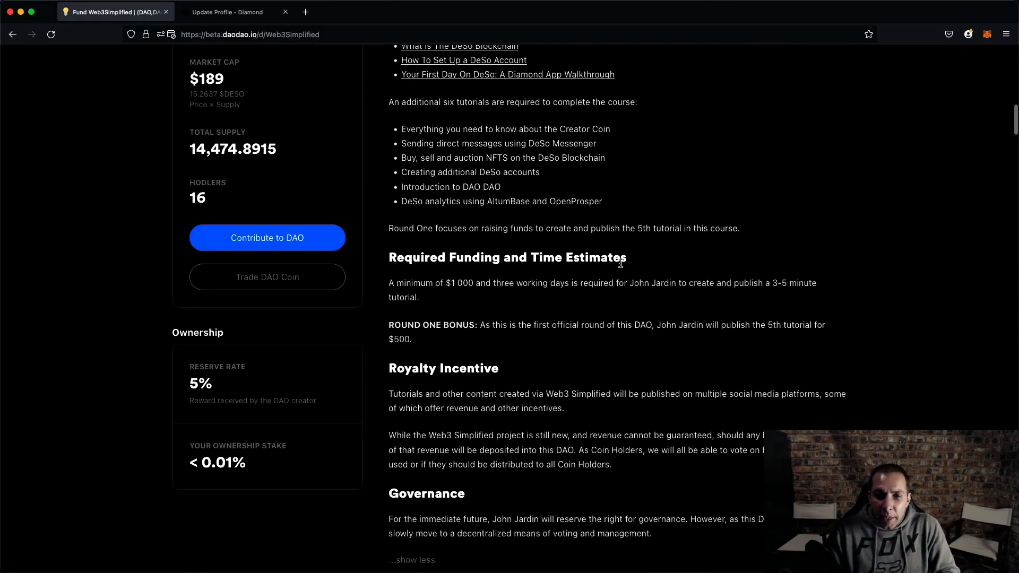
pyautogui.moveTo(397, 370); pyautogui.dragTo(559, 373)
pyautogui.scroll(-6, 555, 371)
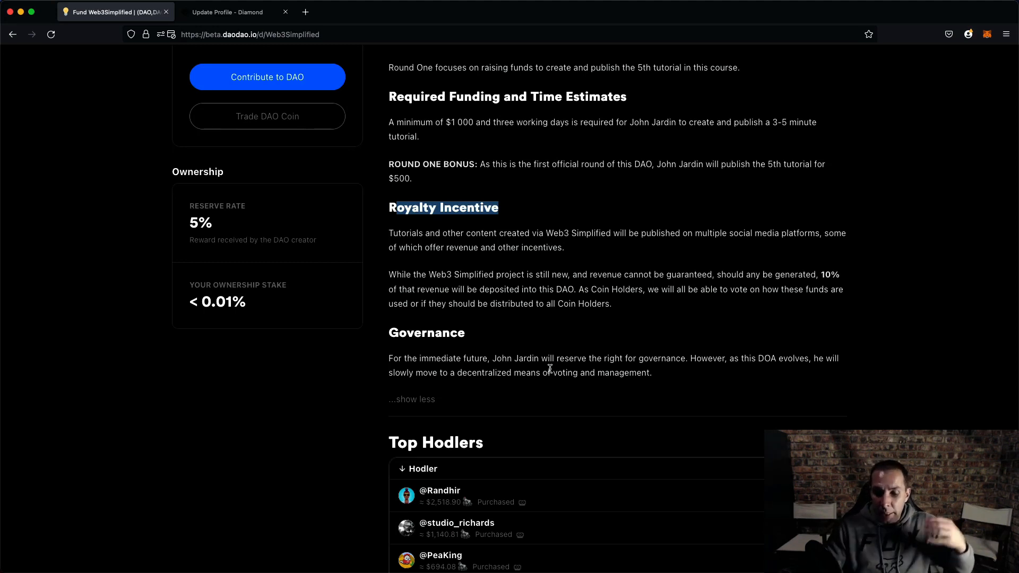
pyautogui.scroll(-1, 550, 369)
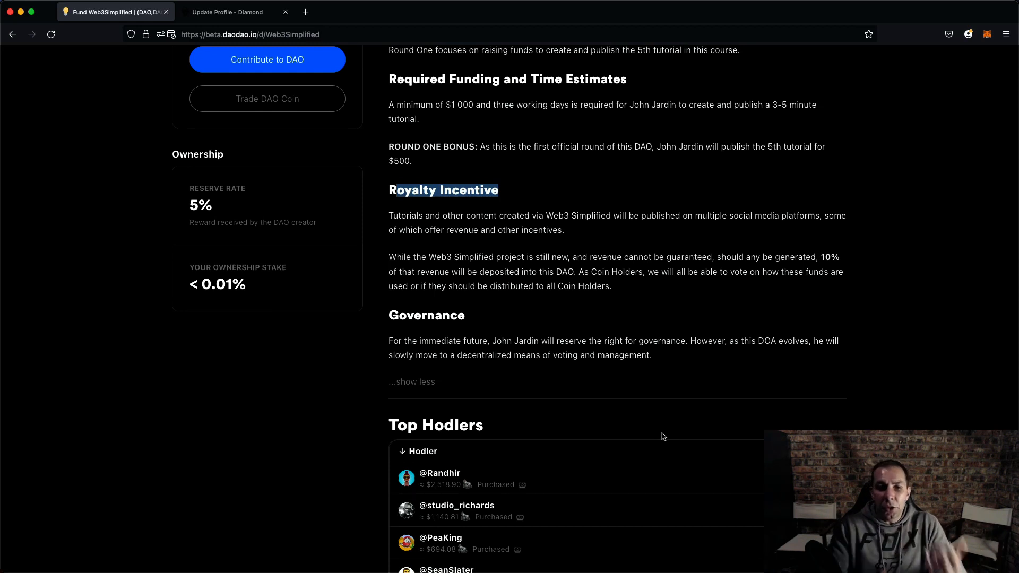
pyautogui.scroll(-1, 557, 319)
pyautogui.click(681, 296)
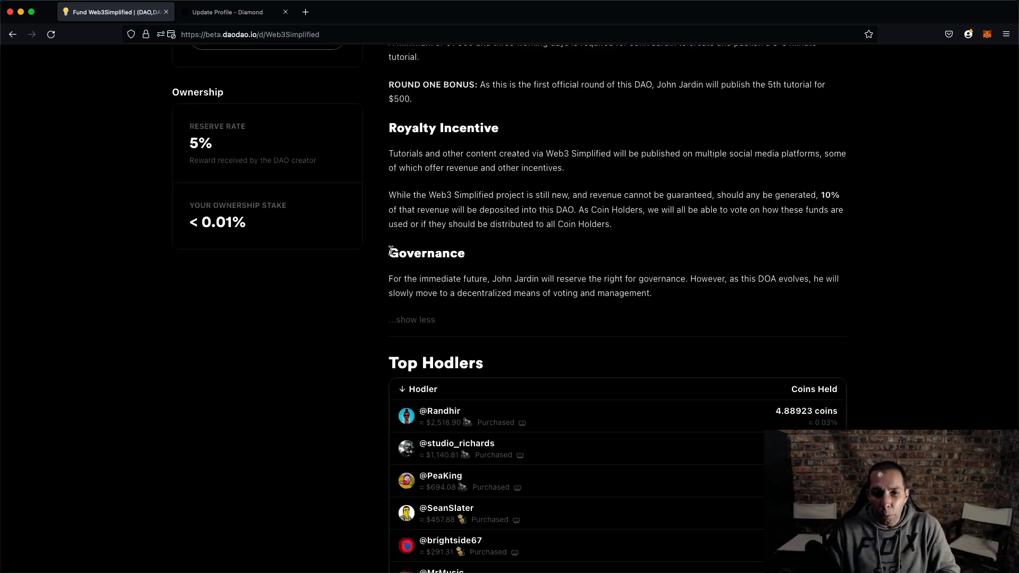
pyautogui.moveTo(390, 252); pyautogui.dragTo(659, 293)
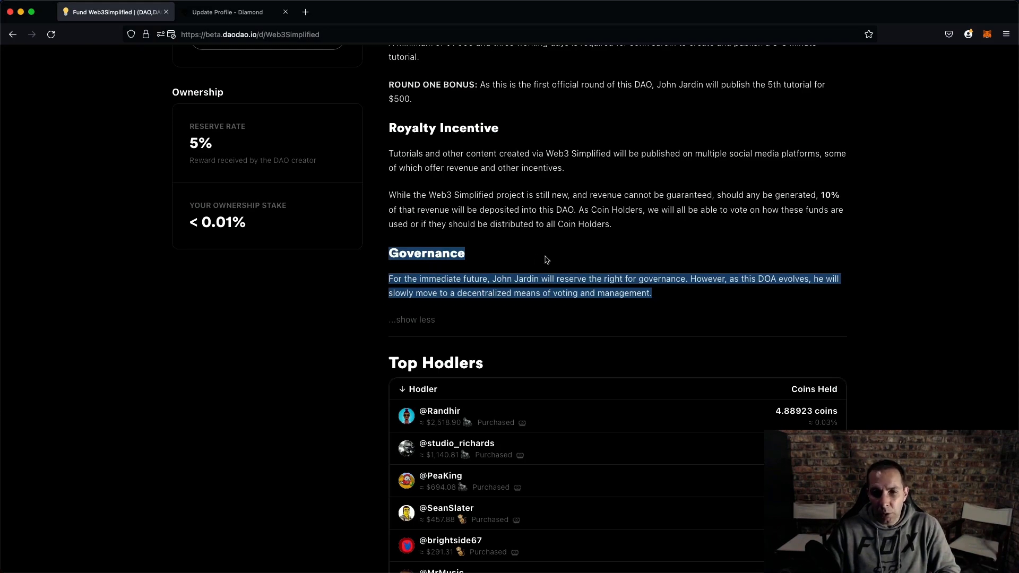
pyautogui.scroll(5, 507, 254)
pyautogui.scroll(10, 506, 254)
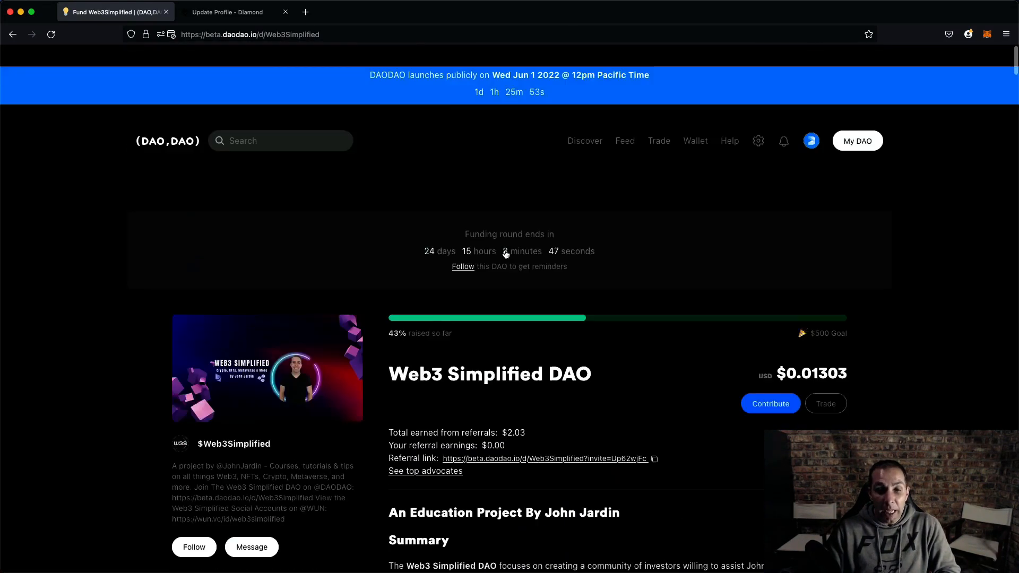
# - Open the Supernovas DAO from the Discover page's list of all DAOs
pyautogui.click(585, 122)
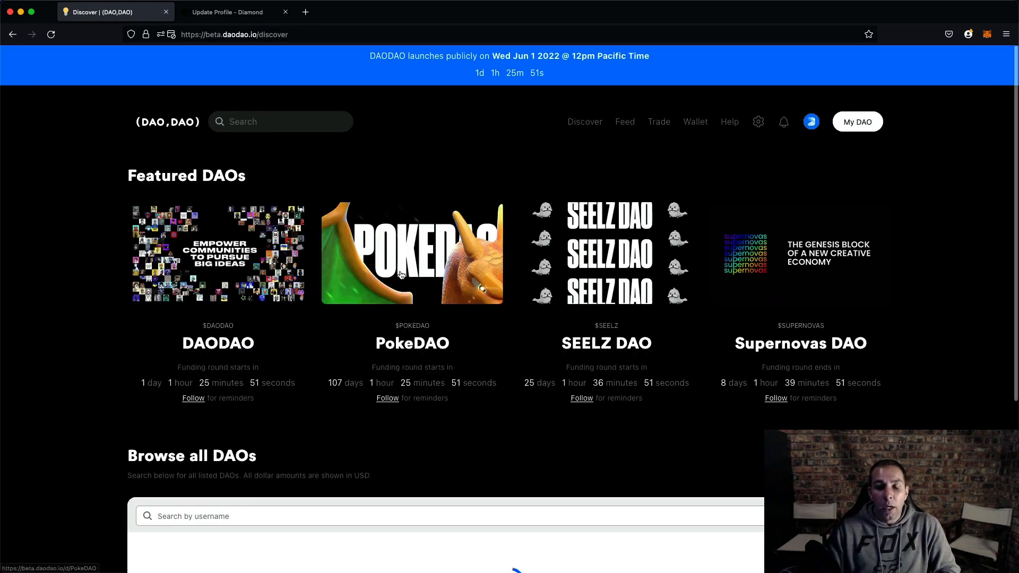
pyautogui.scroll(-5, 402, 151)
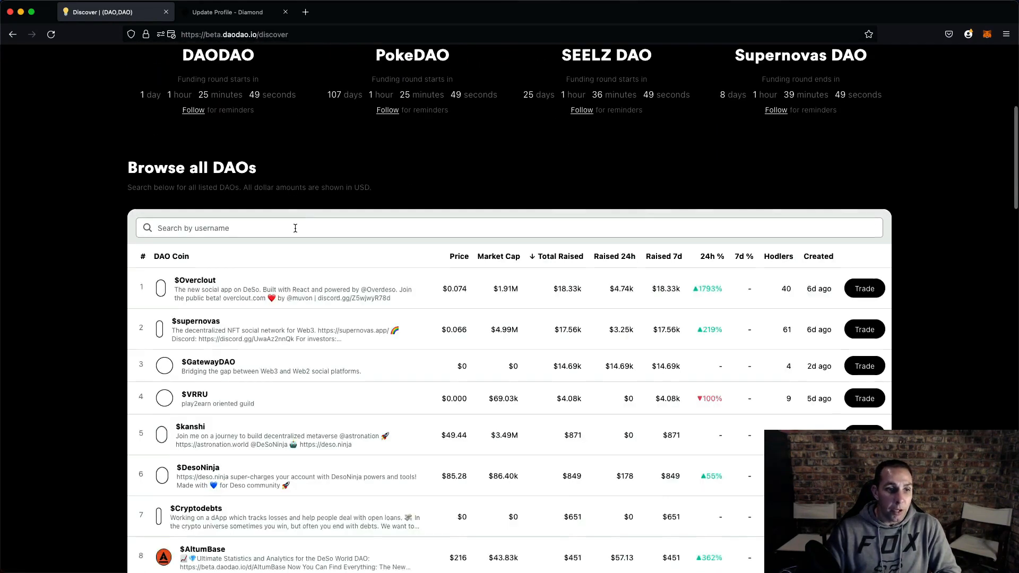
pyautogui.scroll(-2, 255, 223)
pyautogui.click(236, 259)
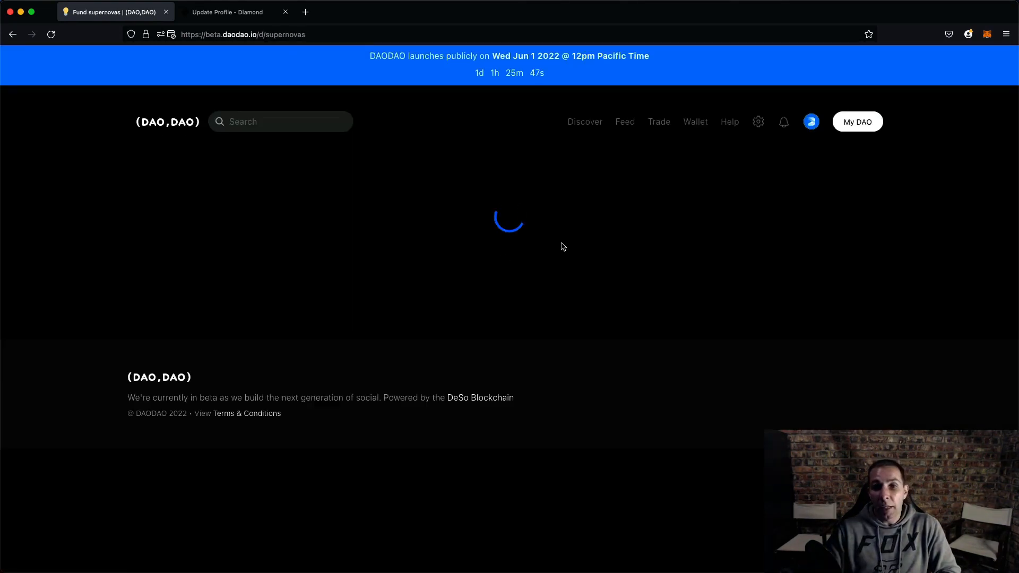
# - Read through the Supernovas DAO's summary, fundraising and tokenomics, roadmap and governance sections
pyautogui.scroll(-5, 563, 246)
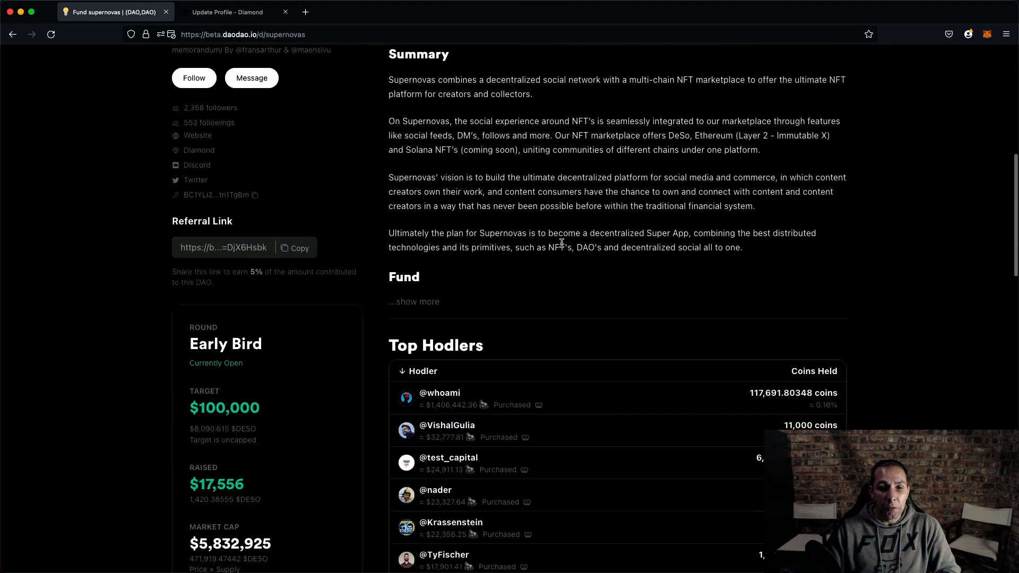
pyautogui.click(415, 302)
pyautogui.scroll(-2, 491, 192)
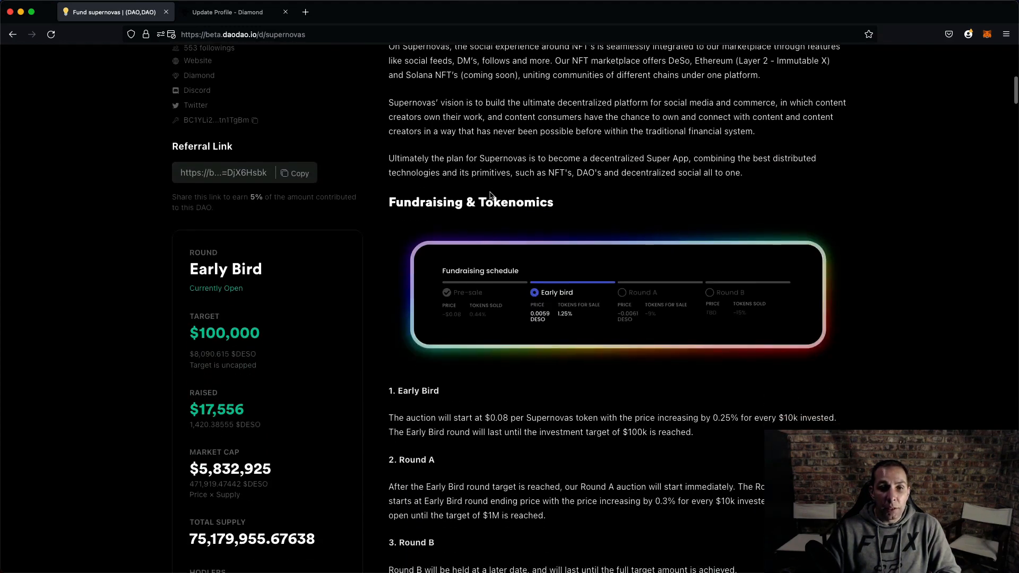
pyautogui.scroll(3, 490, 193)
pyautogui.scroll(-6, 490, 194)
pyautogui.scroll(-6, 491, 194)
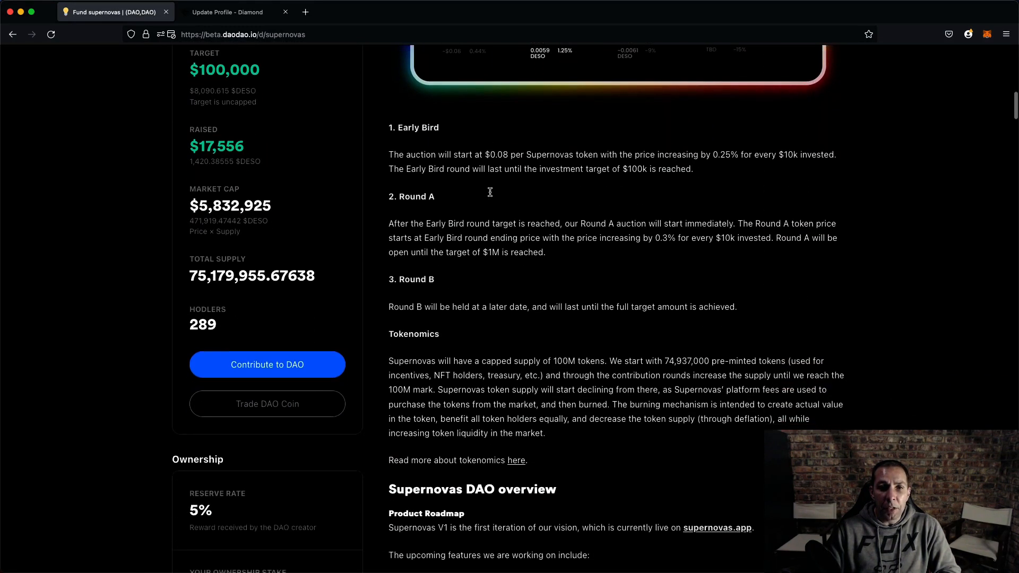
pyautogui.scroll(5, 490, 192)
pyautogui.scroll(2, 491, 192)
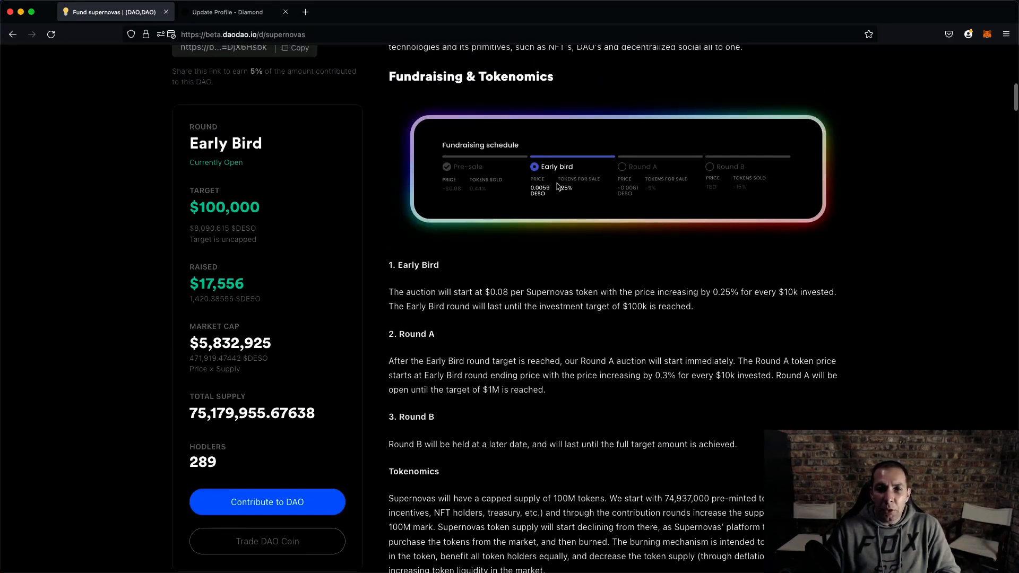
pyautogui.scroll(-12, 483, 303)
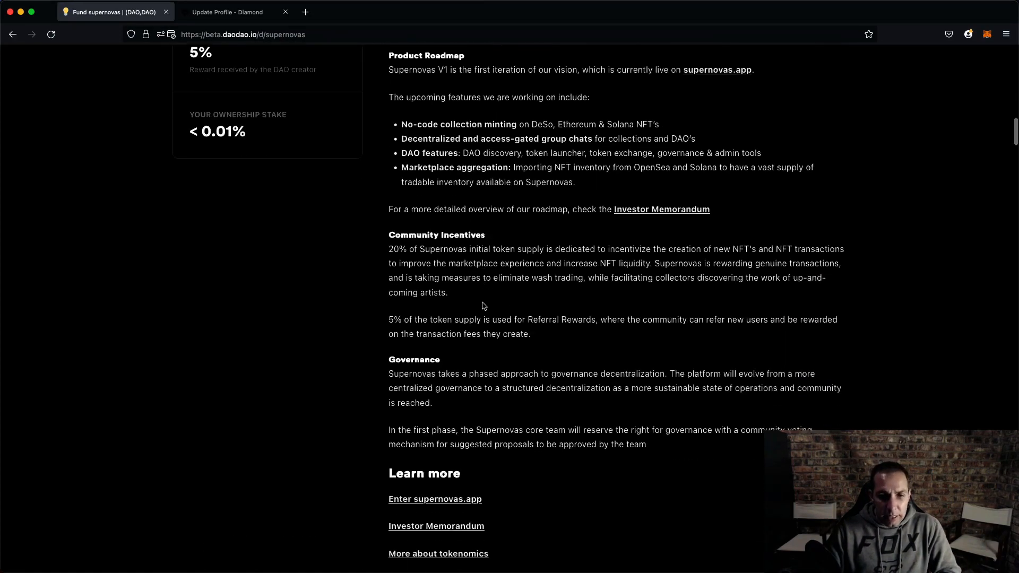
pyautogui.scroll(-6, 483, 305)
pyautogui.scroll(1, 483, 306)
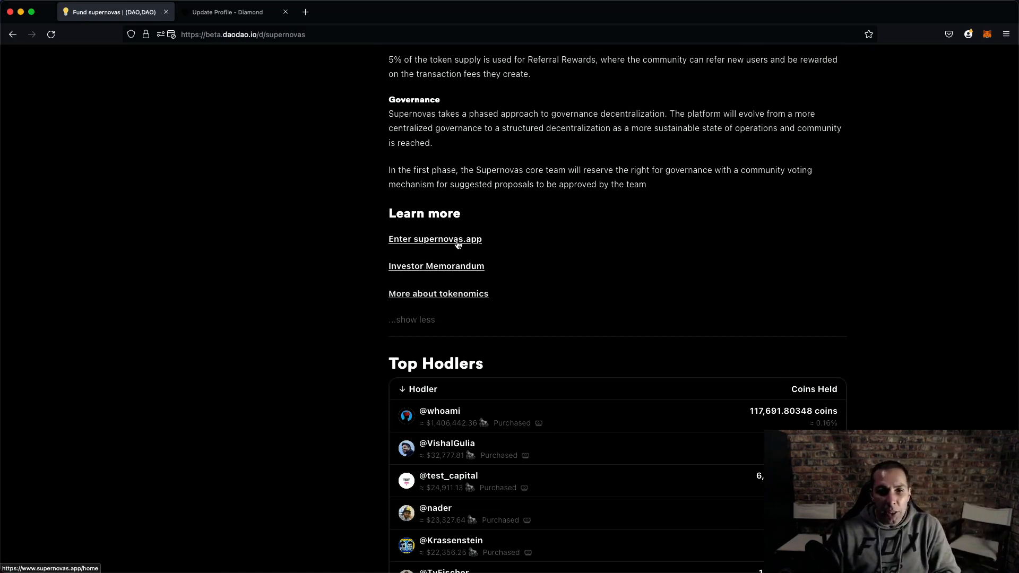
pyautogui.scroll(3, 462, 281)
pyautogui.scroll(20, 463, 281)
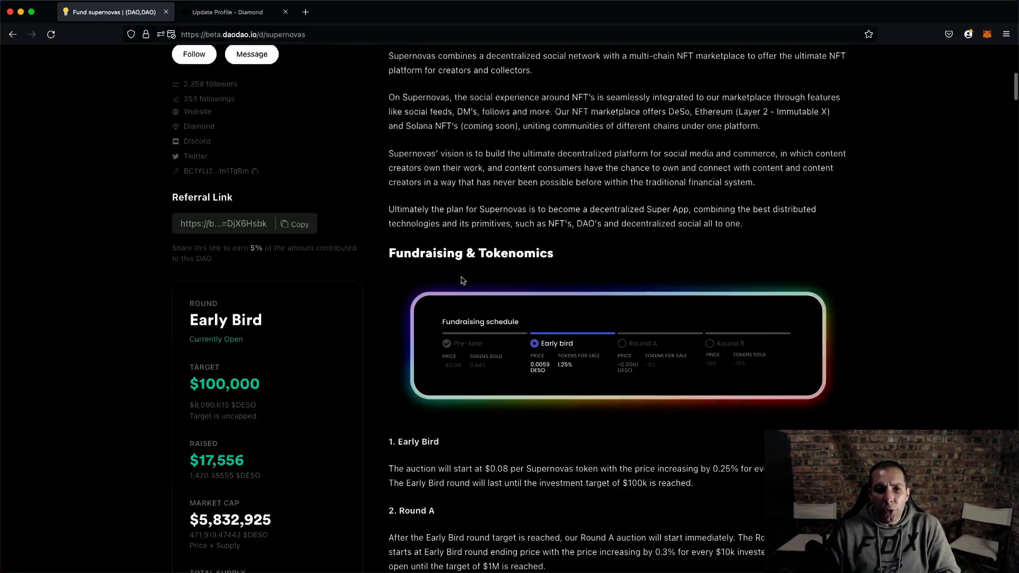
pyautogui.scroll(6, 462, 280)
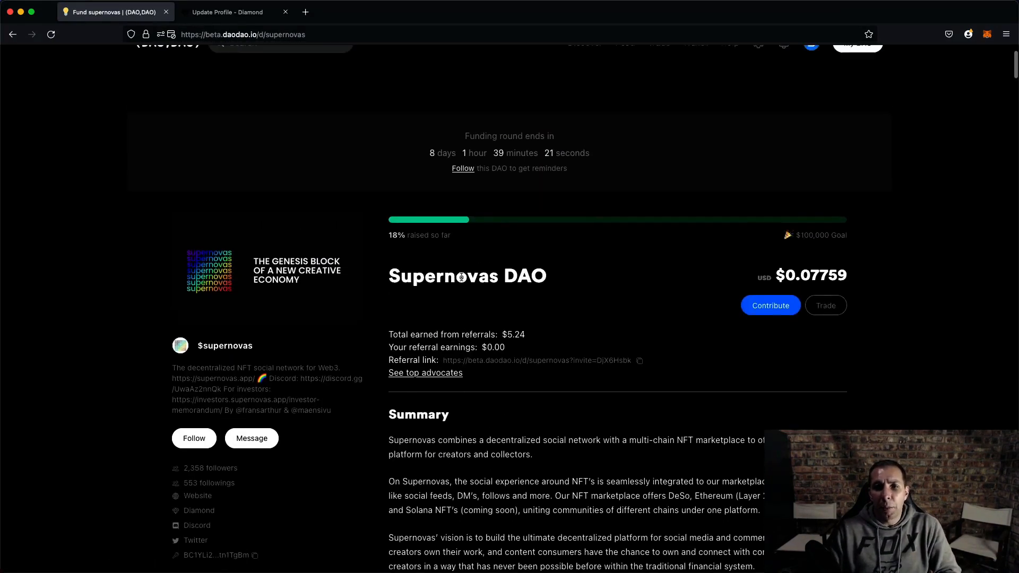
pyautogui.scroll(2, 462, 281)
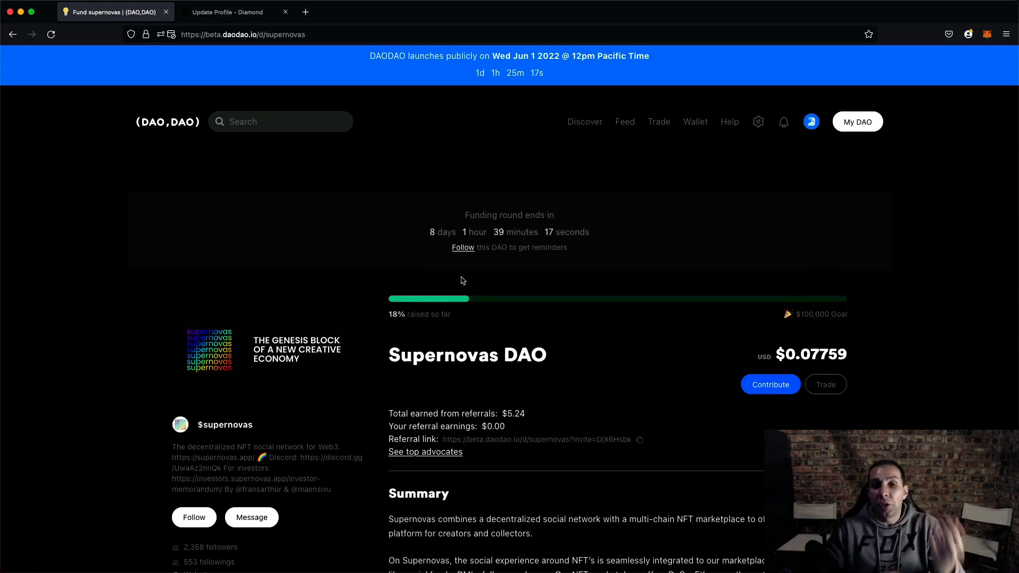
pyautogui.scroll(-6, 463, 280)
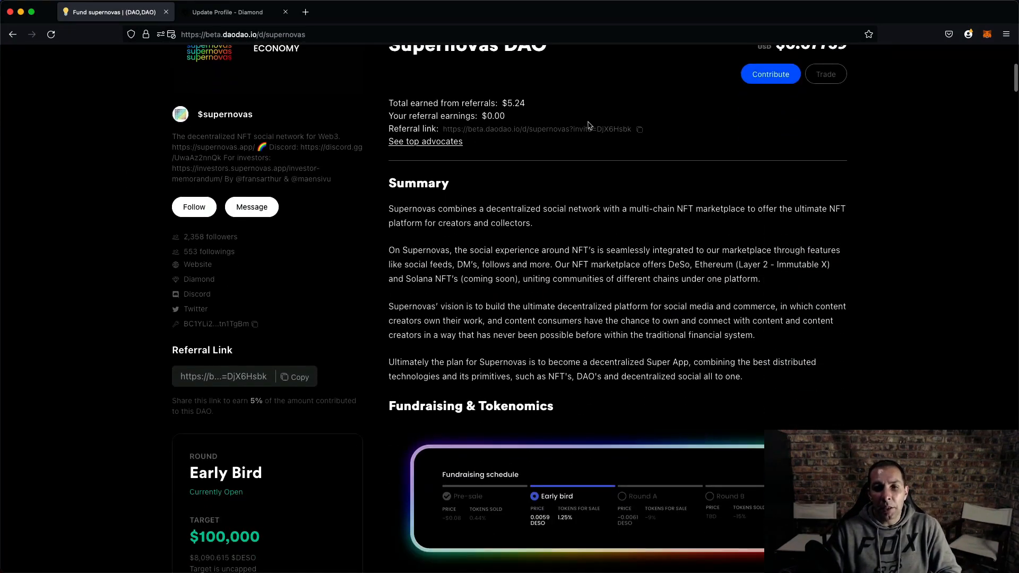
pyautogui.scroll(6, 781, 204)
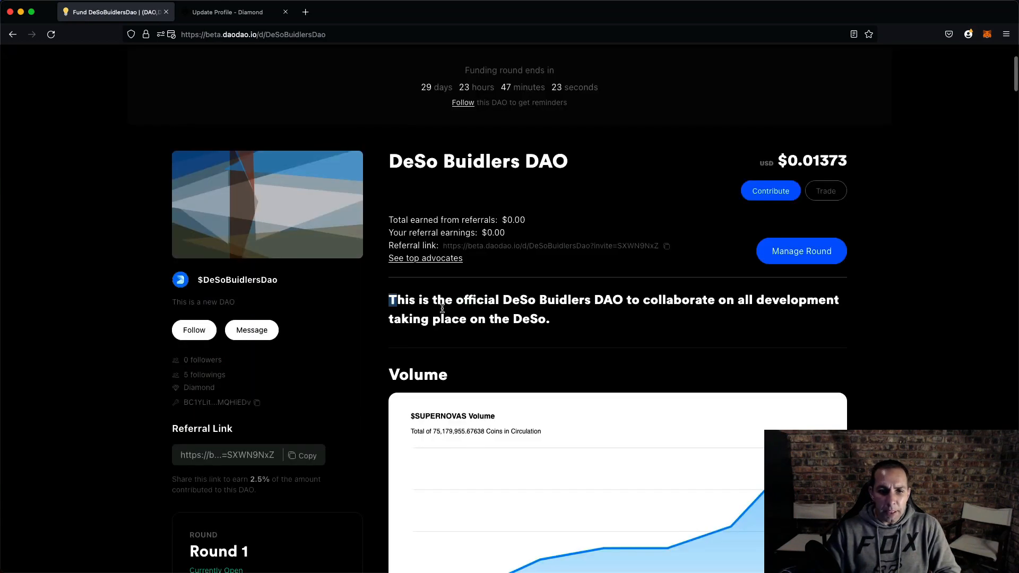
# - Read through the DeSo Buidlers DAO page's description, volume, contribute and community sections
pyautogui.tripleClick(628, 332)
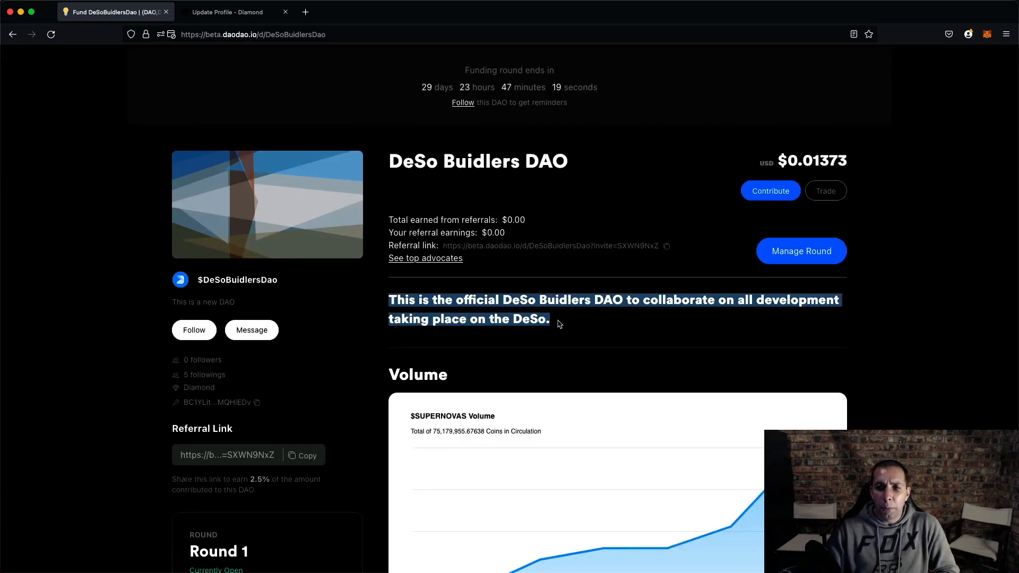
pyautogui.scroll(-4, 566, 284)
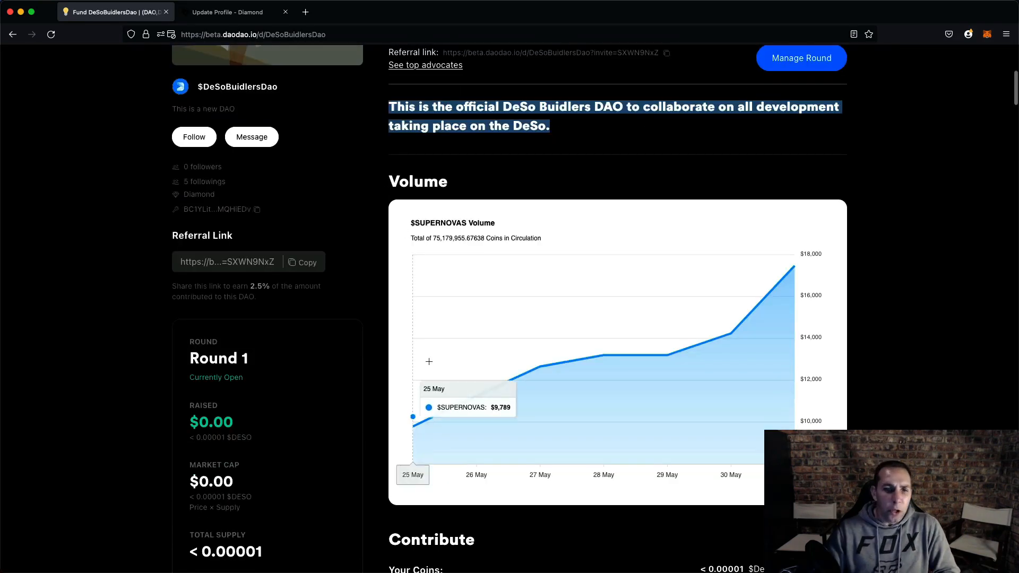
pyautogui.scroll(3, 429, 362)
pyautogui.scroll(-4, 474, 264)
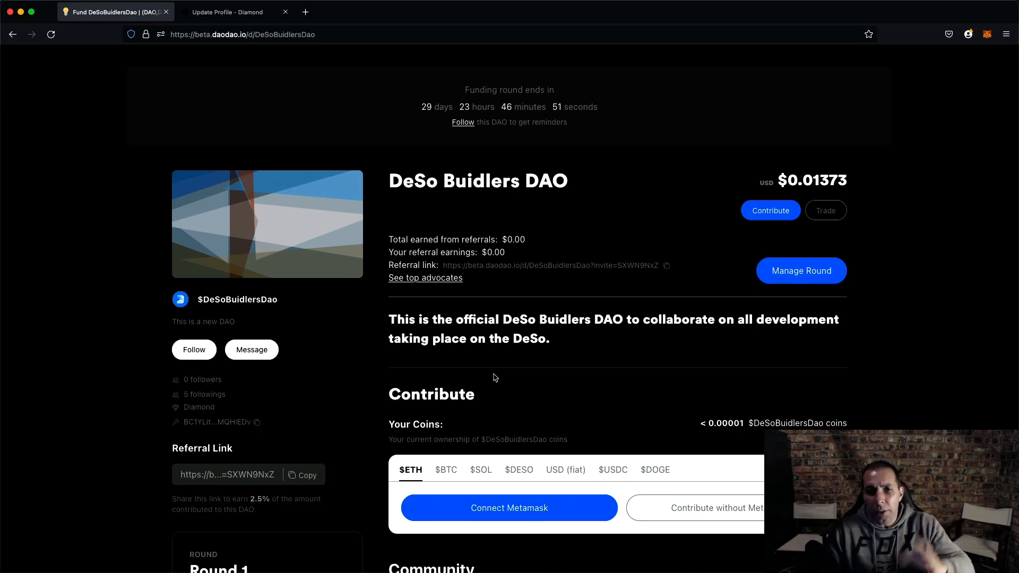
pyautogui.scroll(-1, 521, 336)
pyautogui.scroll(-3, 478, 266)
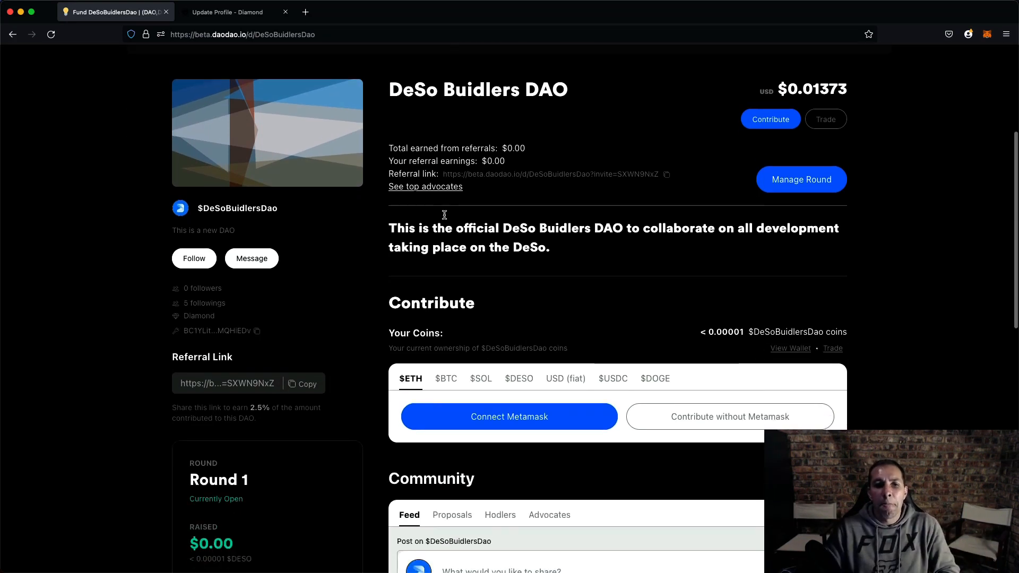
pyautogui.scroll(-4, 531, 238)
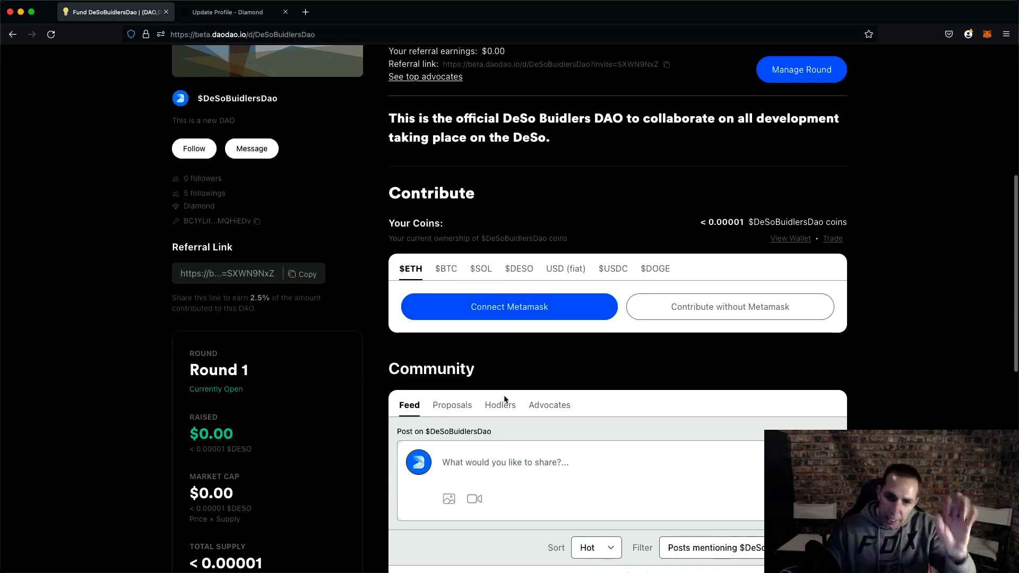
pyautogui.scroll(-3, 531, 319)
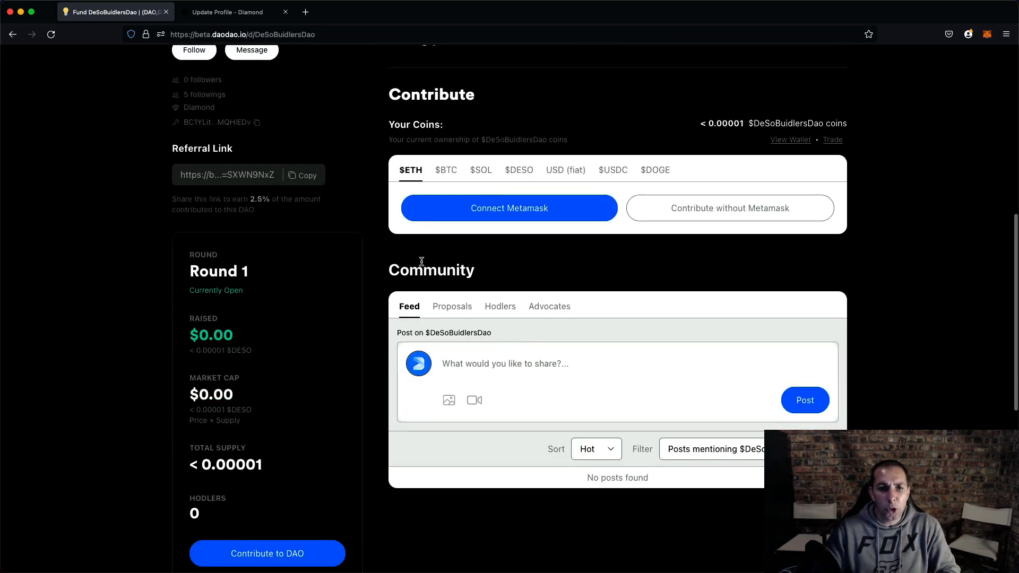
pyautogui.scroll(4, 539, 280)
pyautogui.scroll(6, 410, 215)
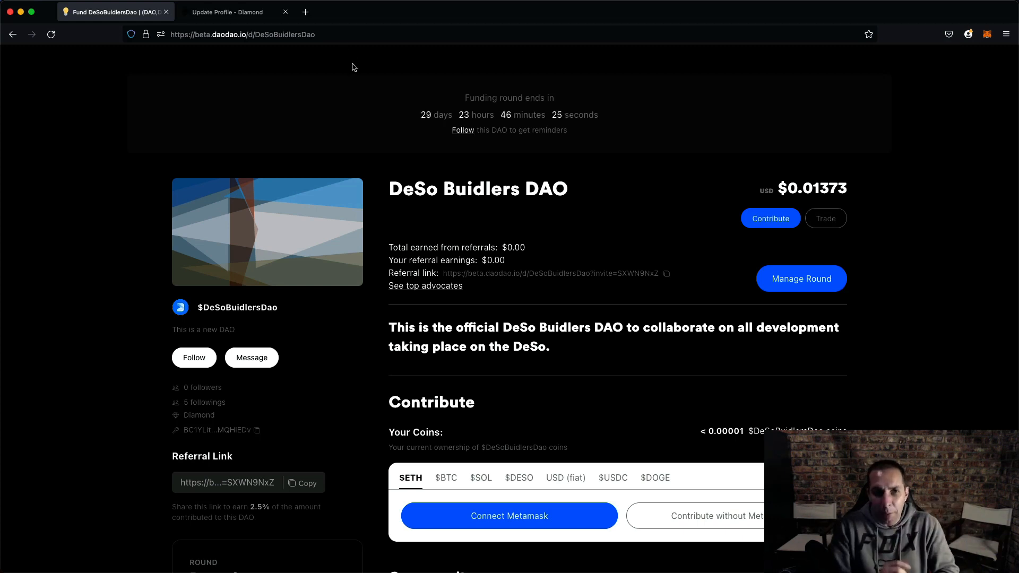
# - Examine the DeSo Buidlers DAO's funding round countdown and its round statistics for raised amount and market cap
pyautogui.moveTo(420, 113); pyautogui.dragTo(607, 120)
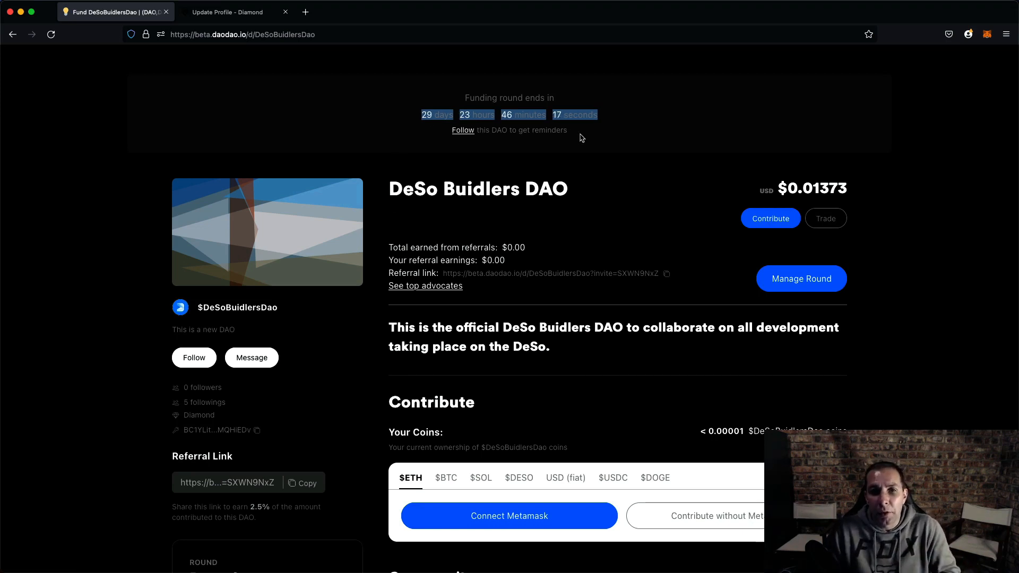
pyautogui.click(555, 123)
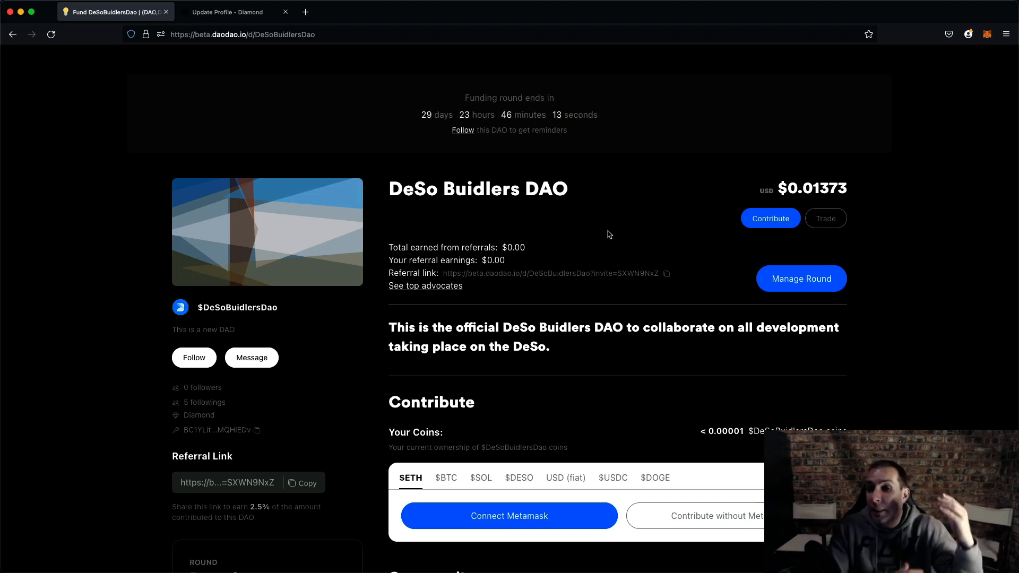
pyautogui.scroll(2, 609, 235)
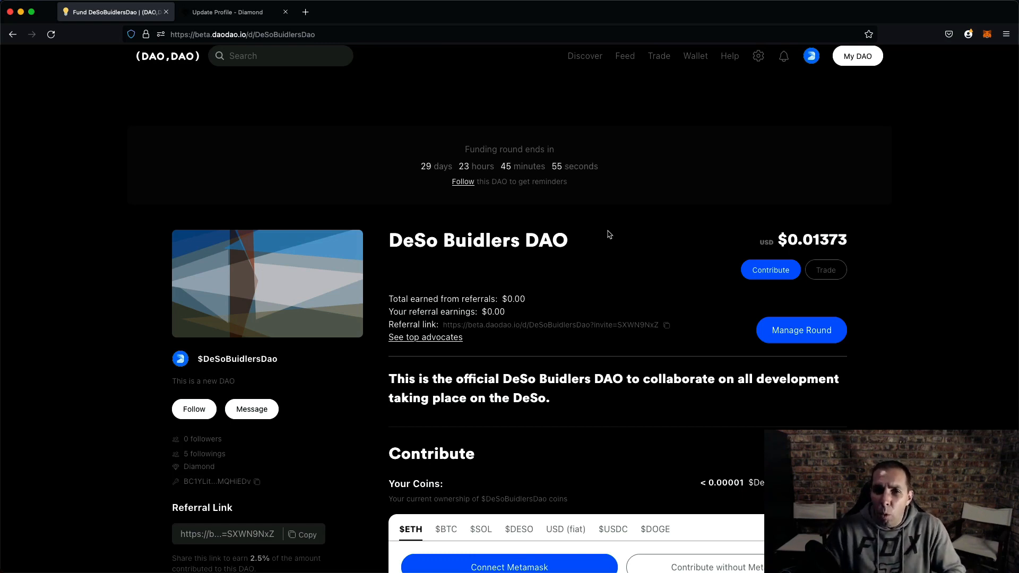
pyautogui.scroll(-5, 597, 294)
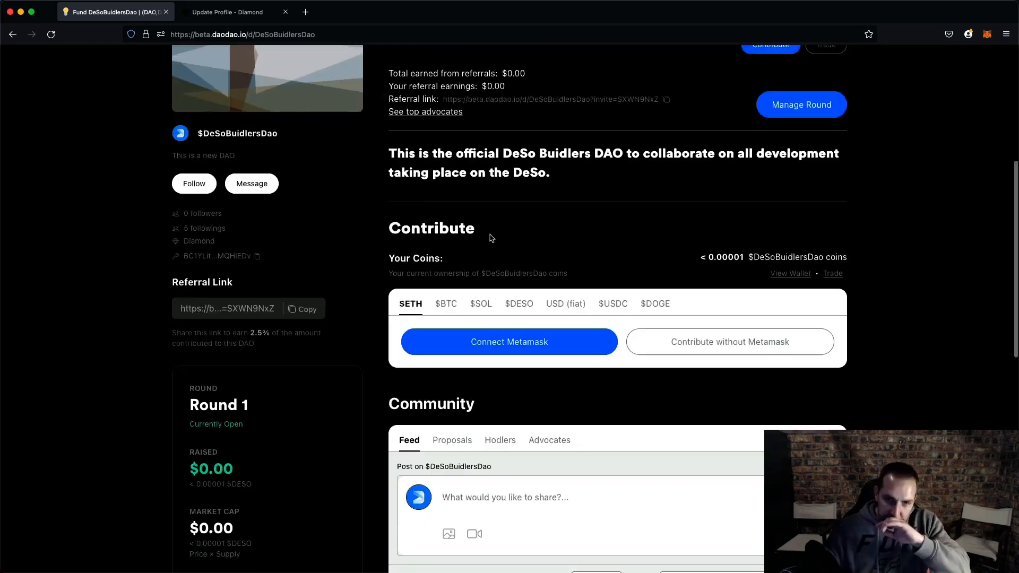
pyautogui.scroll(6, 491, 238)
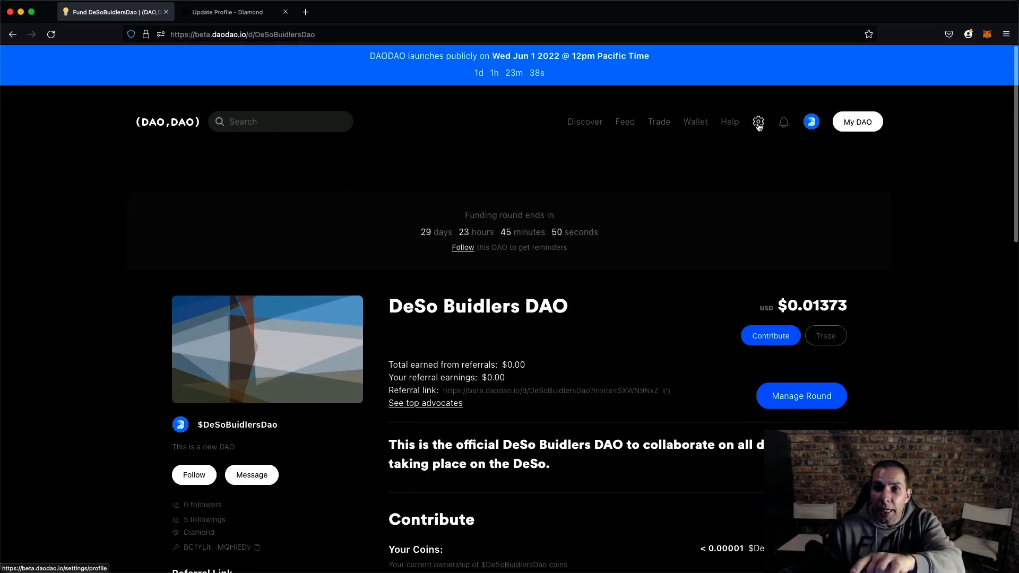
pyautogui.scroll(-9, 546, 335)
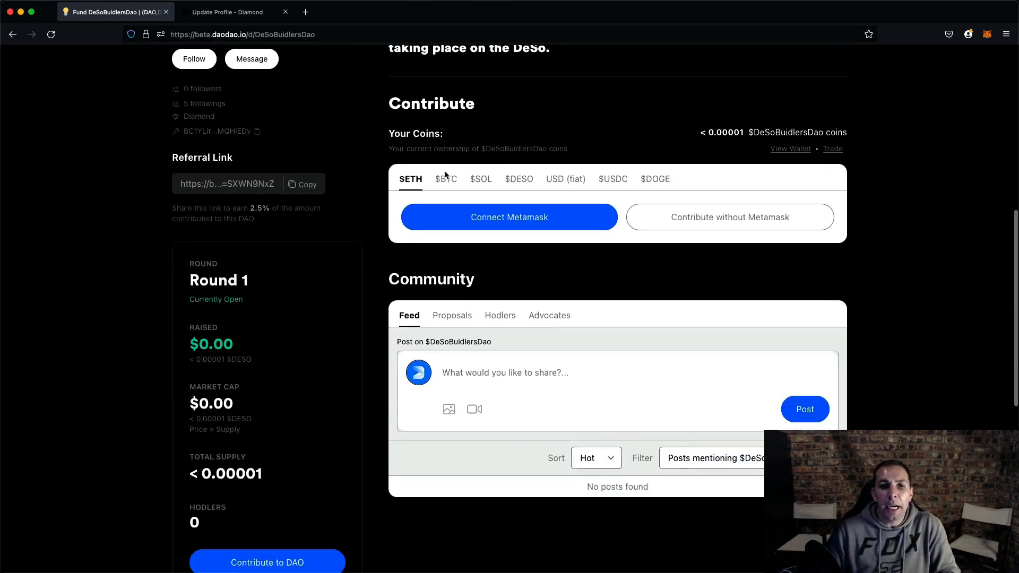
pyautogui.scroll(4, 467, 122)
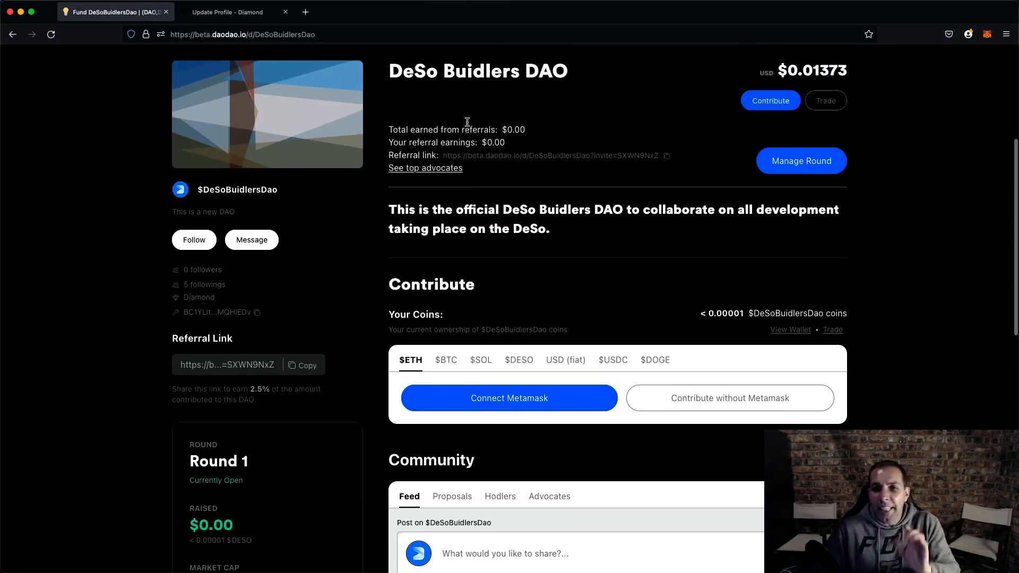
pyautogui.scroll(5, 467, 122)
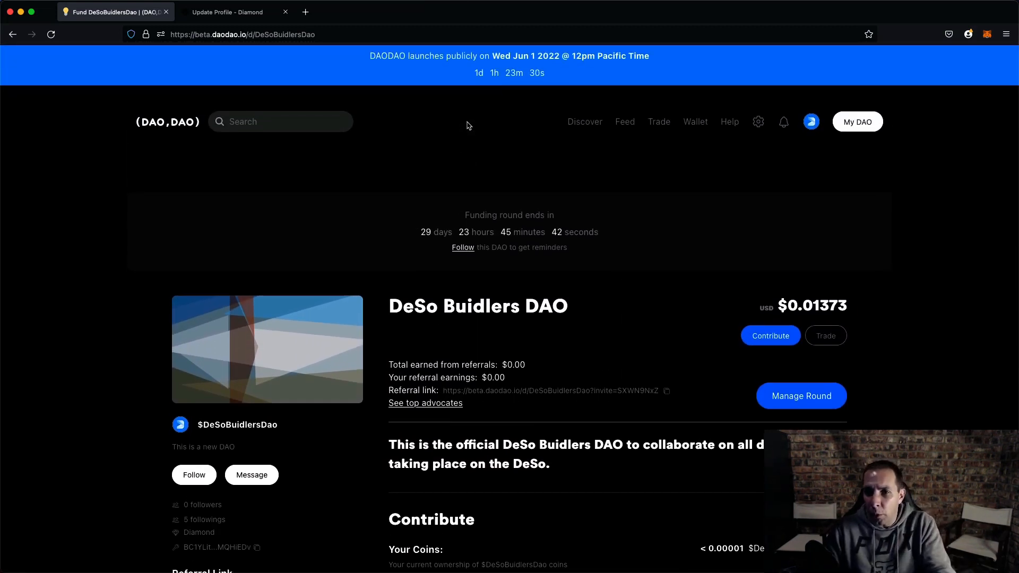
pyautogui.scroll(-1, 467, 126)
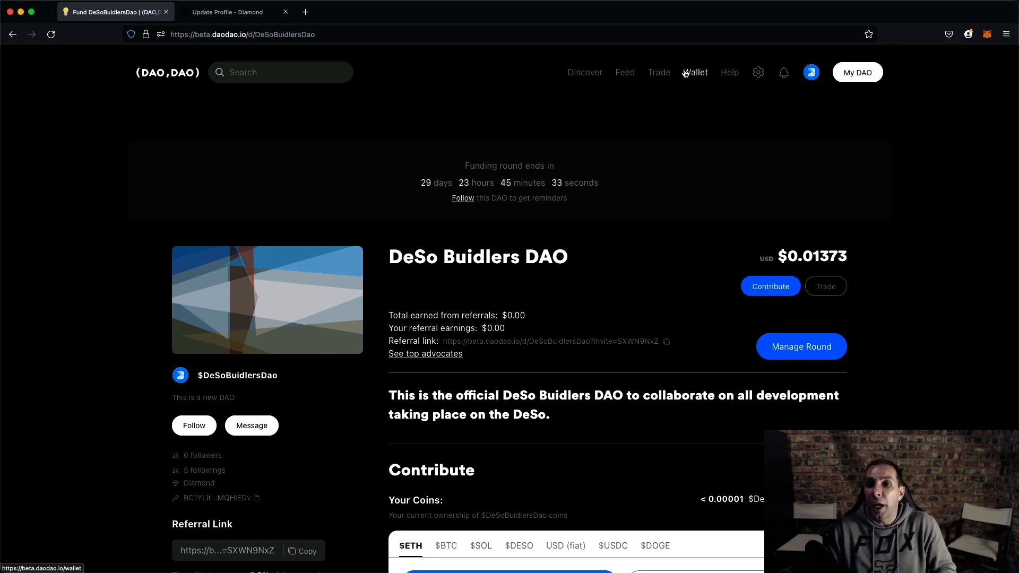
pyautogui.scroll(-1, 621, 173)
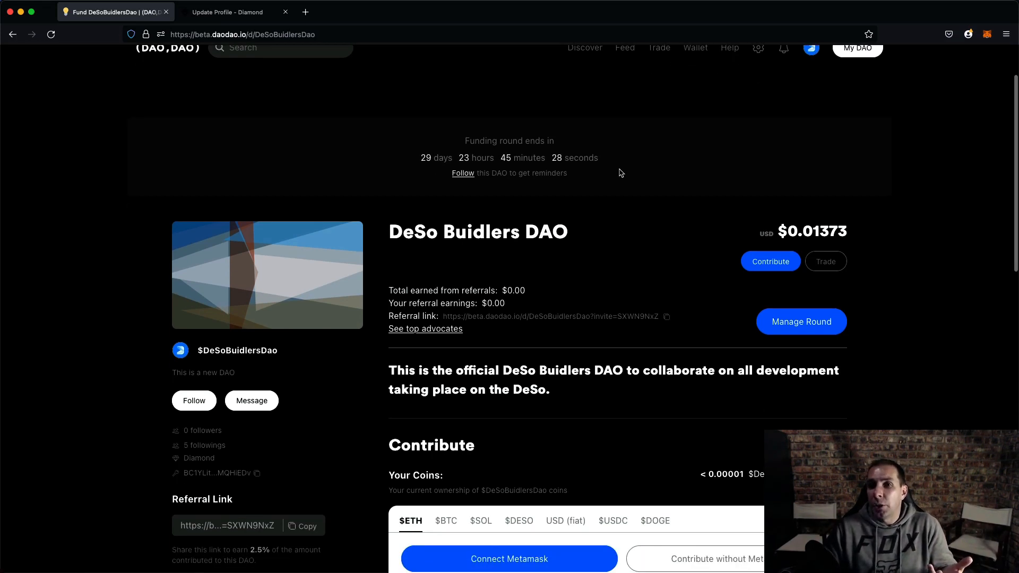
pyautogui.scroll(-10, 621, 173)
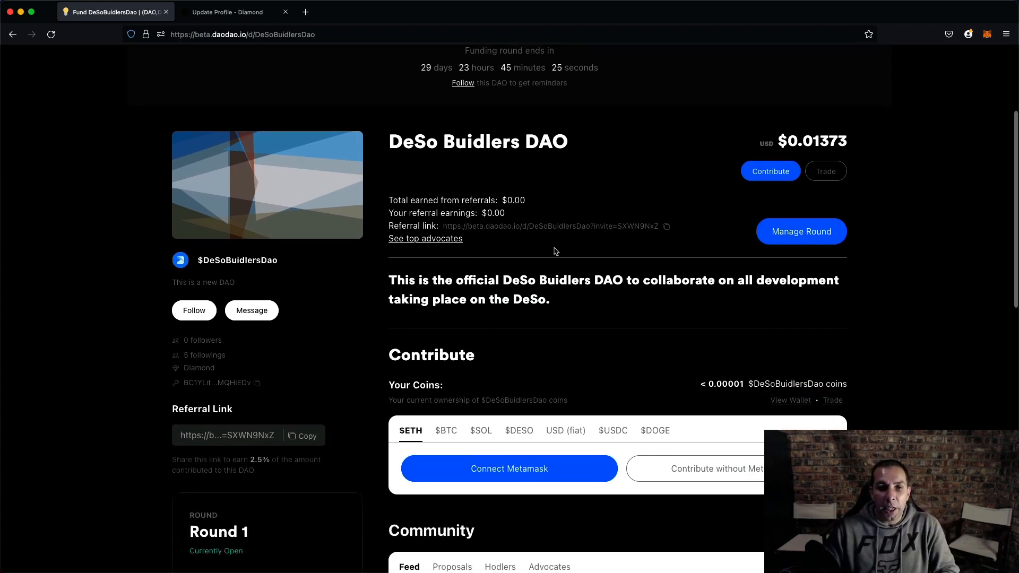
pyautogui.scroll(5, 208, 388)
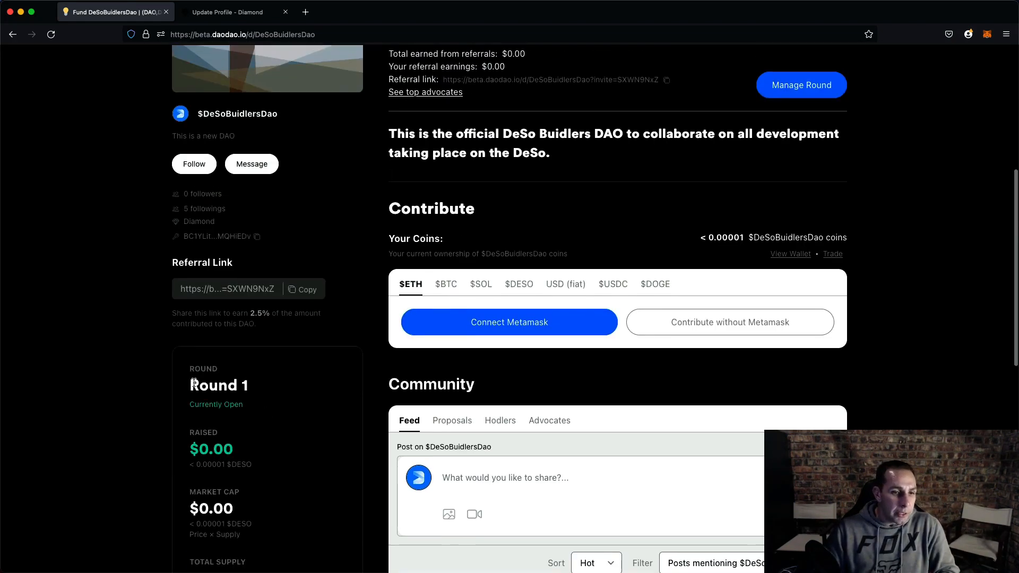
pyautogui.moveTo(191, 386); pyautogui.dragTo(313, 387)
pyautogui.moveTo(191, 407); pyautogui.dragTo(302, 406)
pyautogui.scroll(-3, 273, 436)
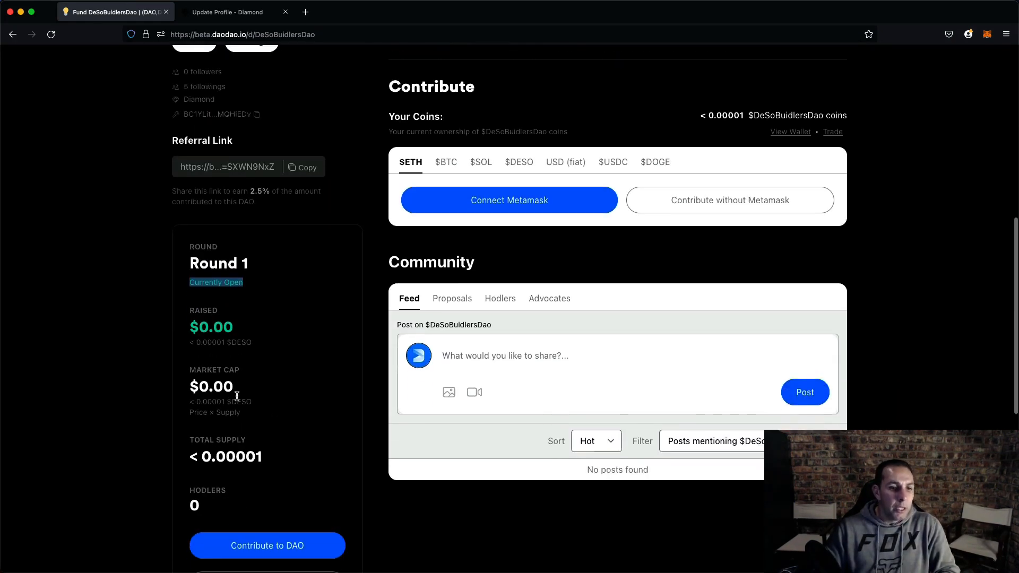
pyautogui.moveTo(189, 327); pyautogui.dragTo(243, 330)
pyautogui.moveTo(191, 388); pyautogui.dragTo(283, 391)
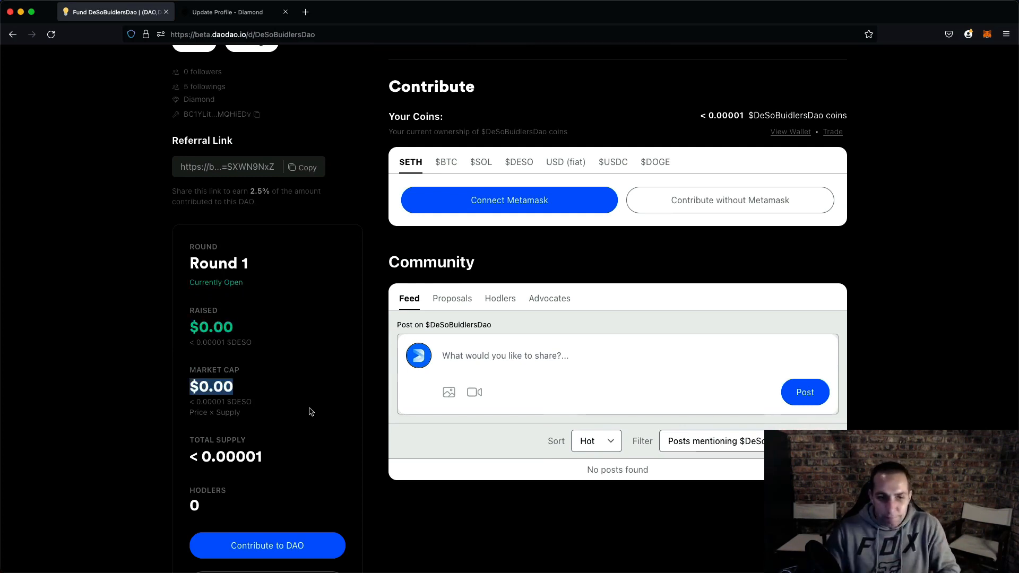
pyautogui.scroll(5, 313, 414)
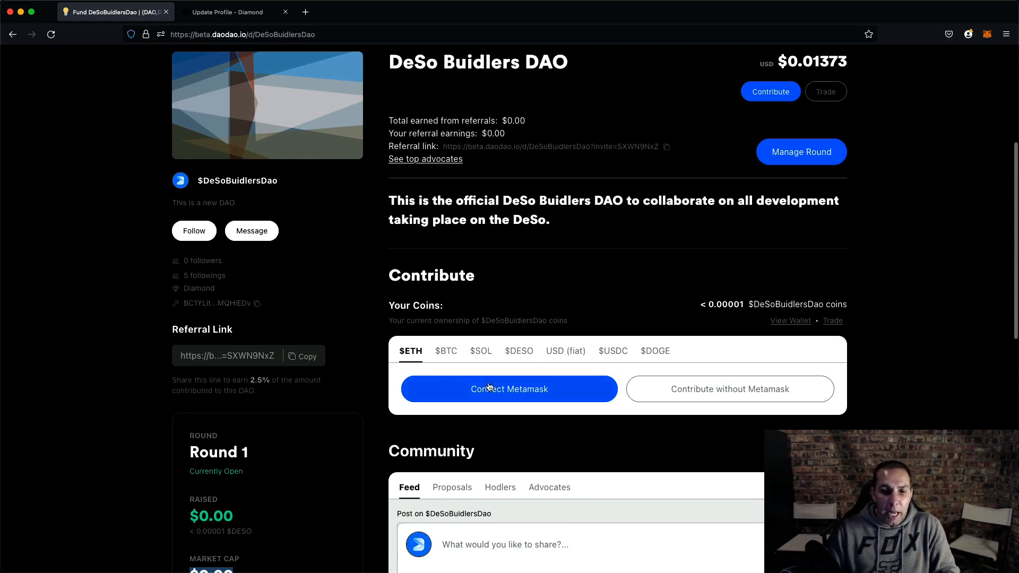
pyautogui.click(513, 389)
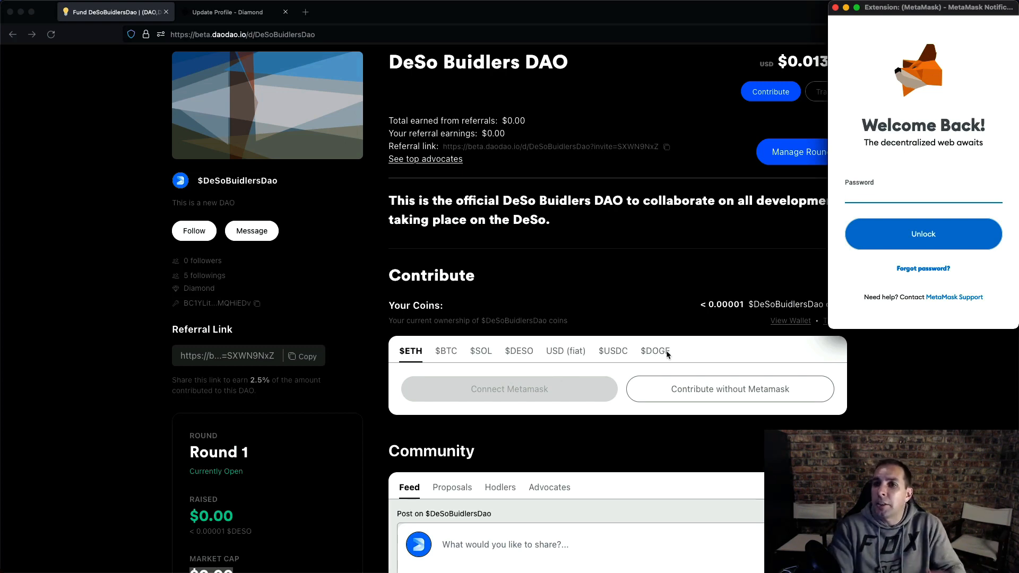
pyautogui.press('super+w')
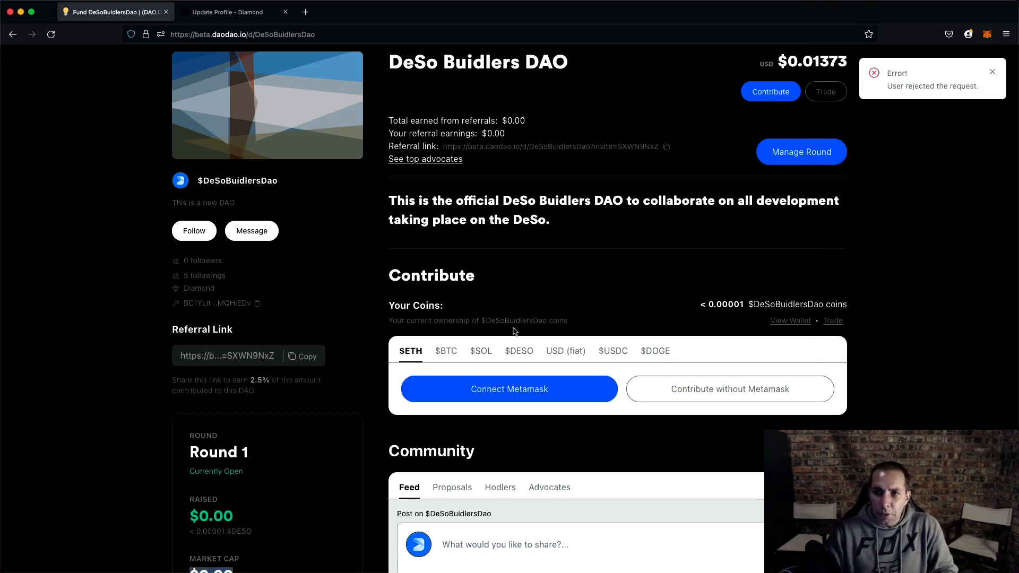
pyautogui.click(995, 71)
# - Enter a $0.5 contribution on the $DESO payment tab and review the coins received, supply share and reserve rate
pyautogui.click(519, 351)
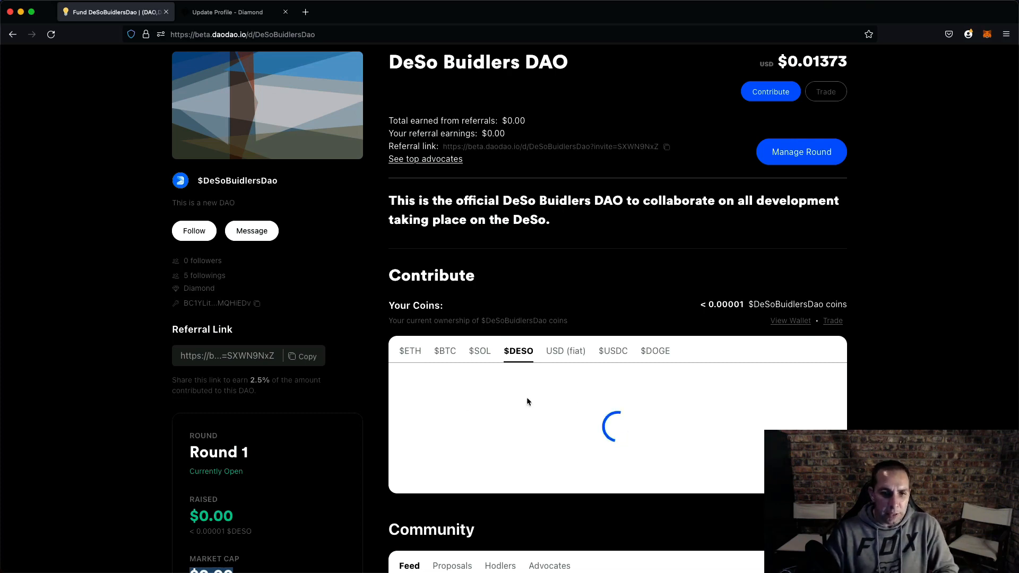
pyautogui.scroll(-2, 584, 391)
pyautogui.scroll(-2, 584, 392)
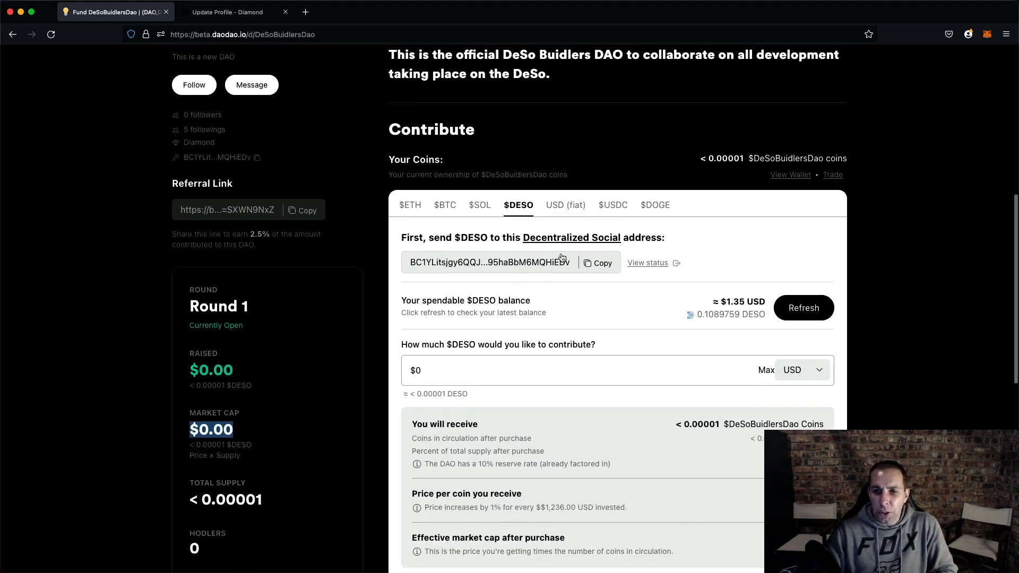
pyautogui.doubleClick(729, 301)
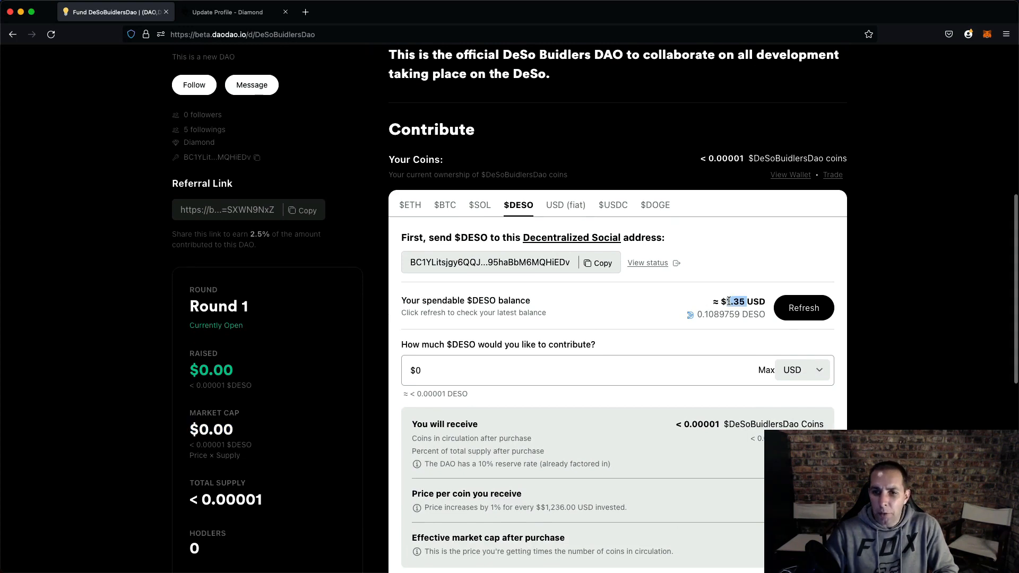
pyautogui.click(465, 367)
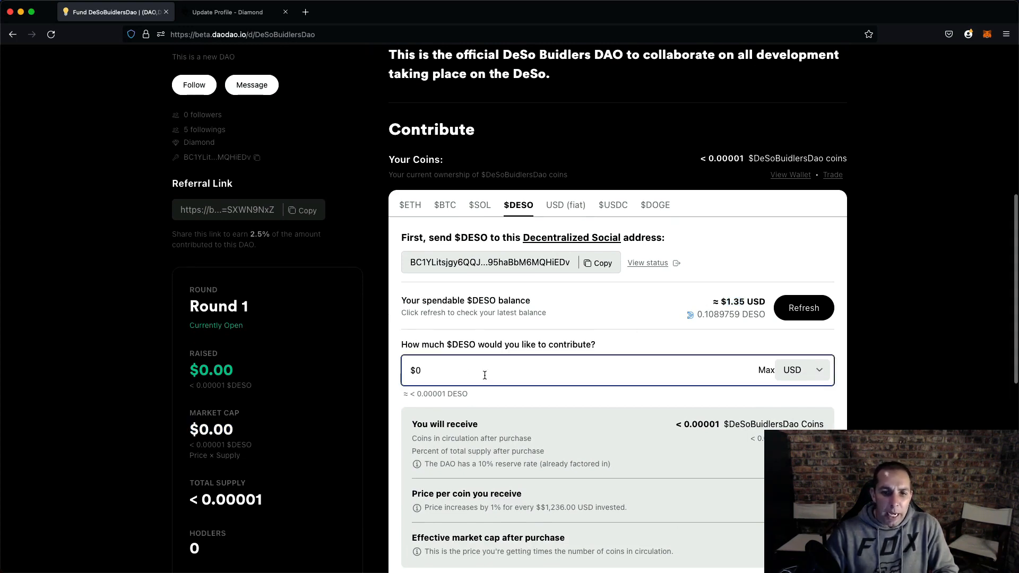
pyautogui.scroll(-2, 637, 370)
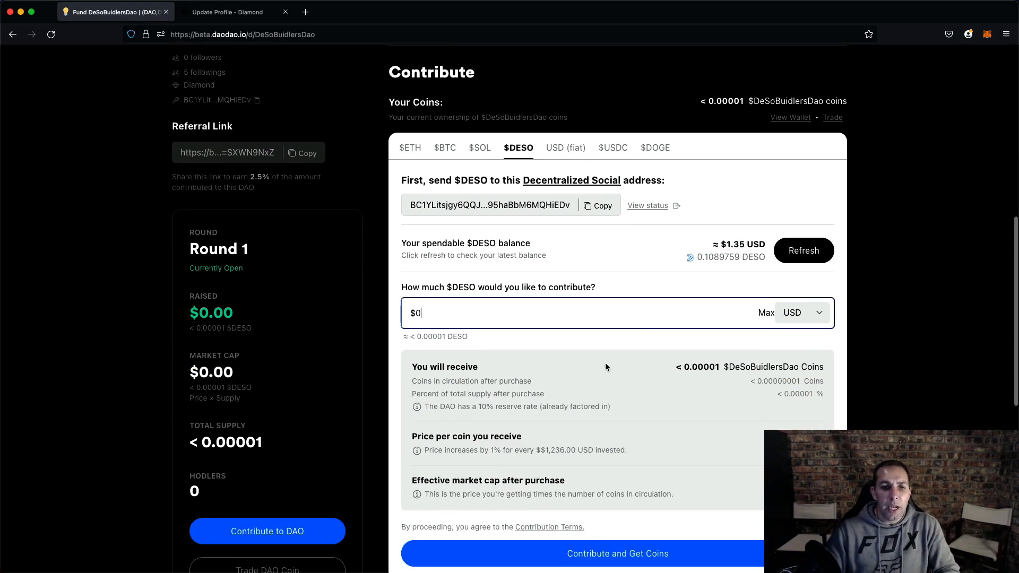
pyautogui.write('.5')
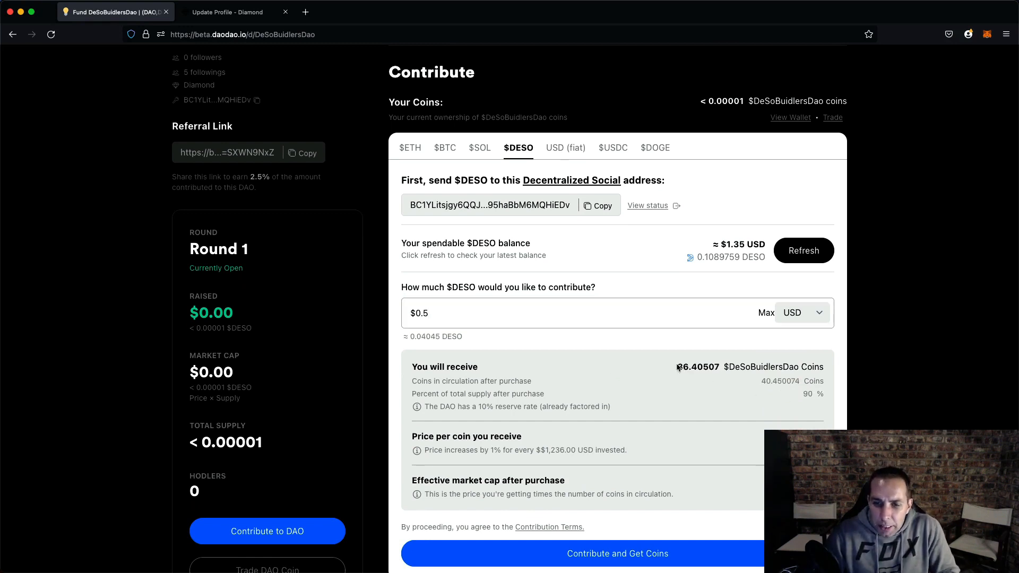
pyautogui.moveTo(677, 366); pyautogui.dragTo(720, 367)
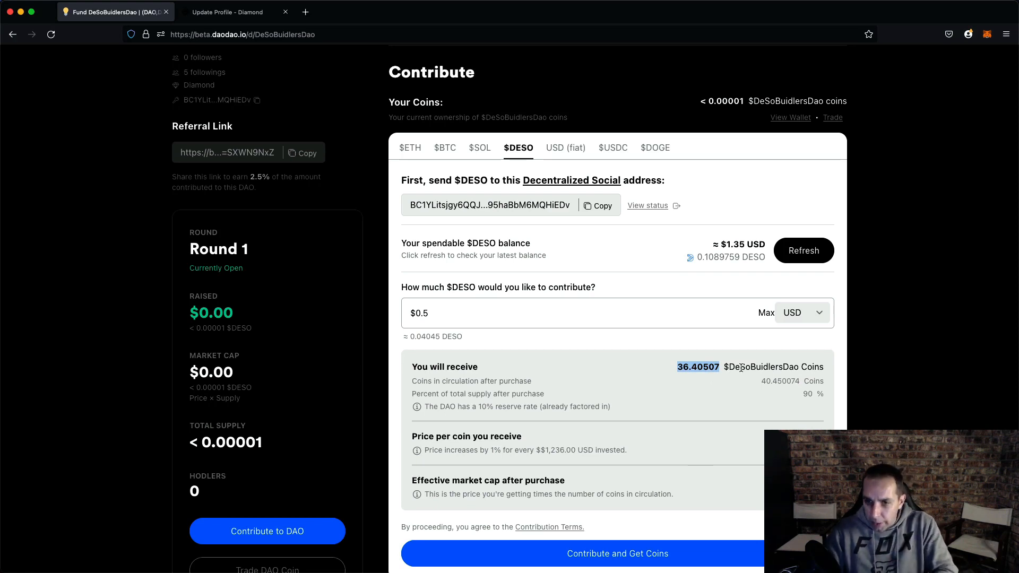
pyautogui.moveTo(791, 395); pyautogui.dragTo(825, 395)
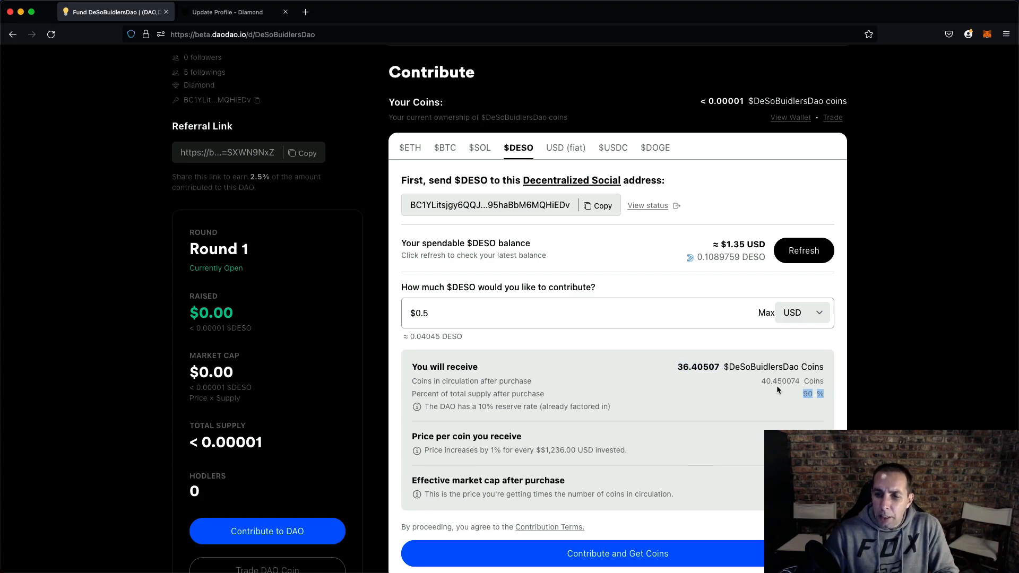
pyautogui.moveTo(683, 366); pyautogui.dragTo(737, 366)
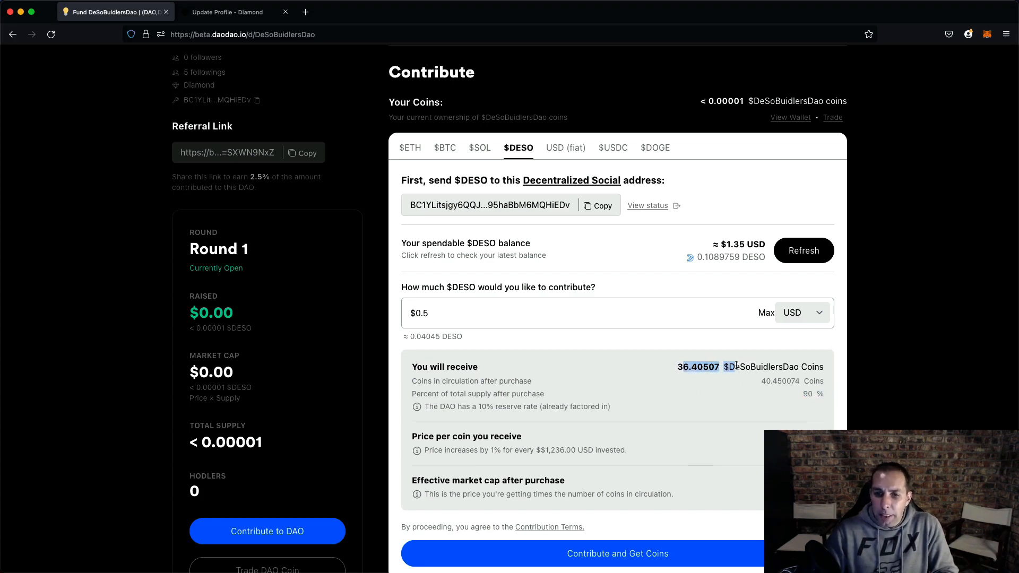
pyautogui.scroll(-3, 694, 387)
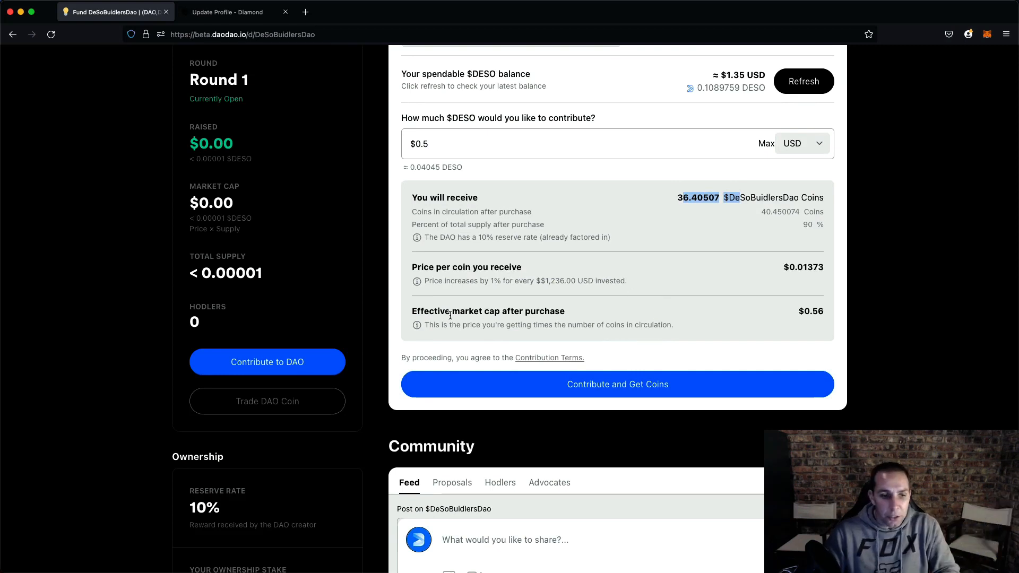
pyautogui.moveTo(182, 510); pyautogui.dragTo(217, 508)
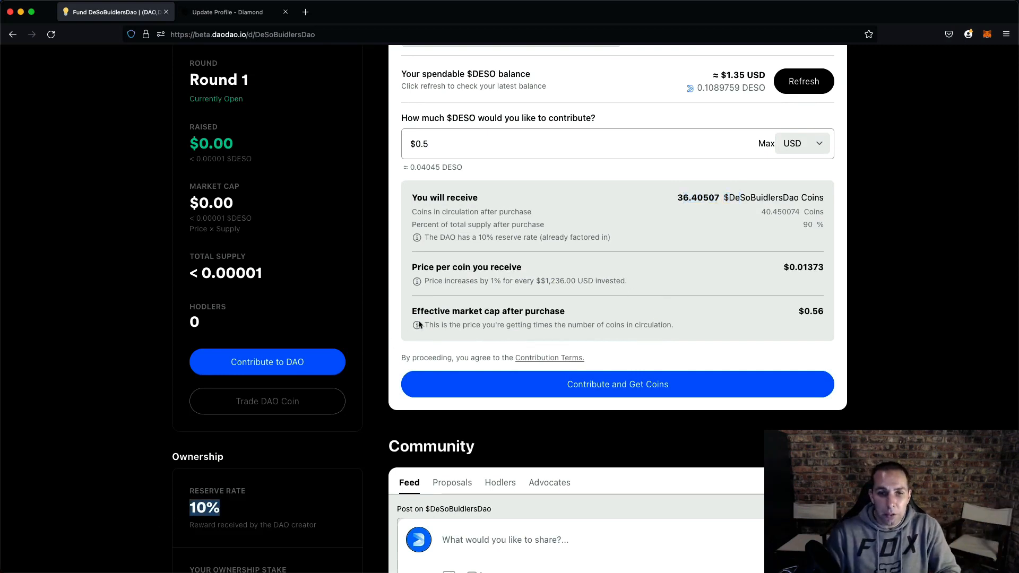
# - Open the DAO's settings from the DeSo Buidlers DAO page
pyautogui.scroll(-2, 514, 337)
pyautogui.scroll(5, 512, 336)
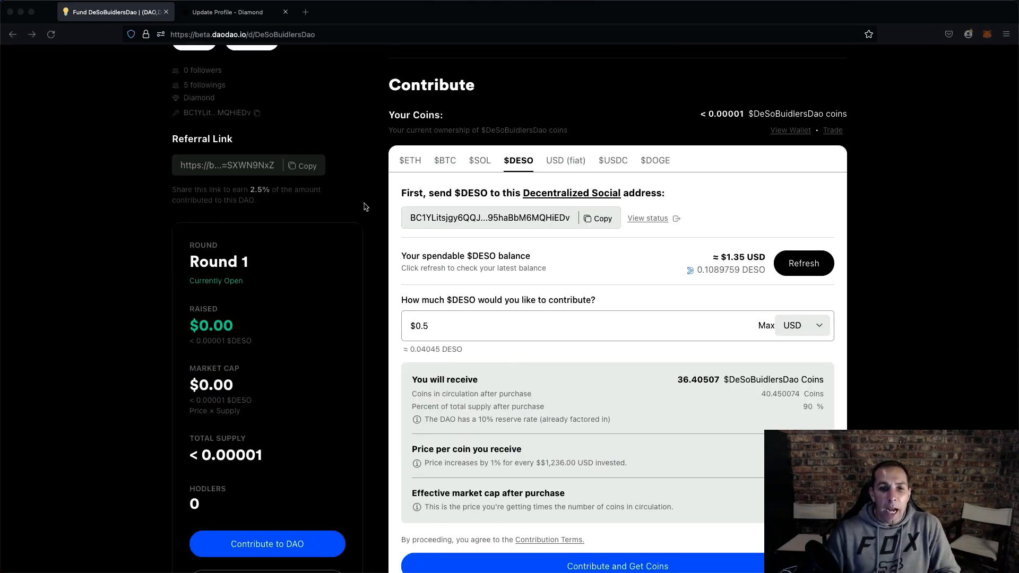
pyautogui.scroll(-6, 393, 217)
pyautogui.scroll(-2, 393, 217)
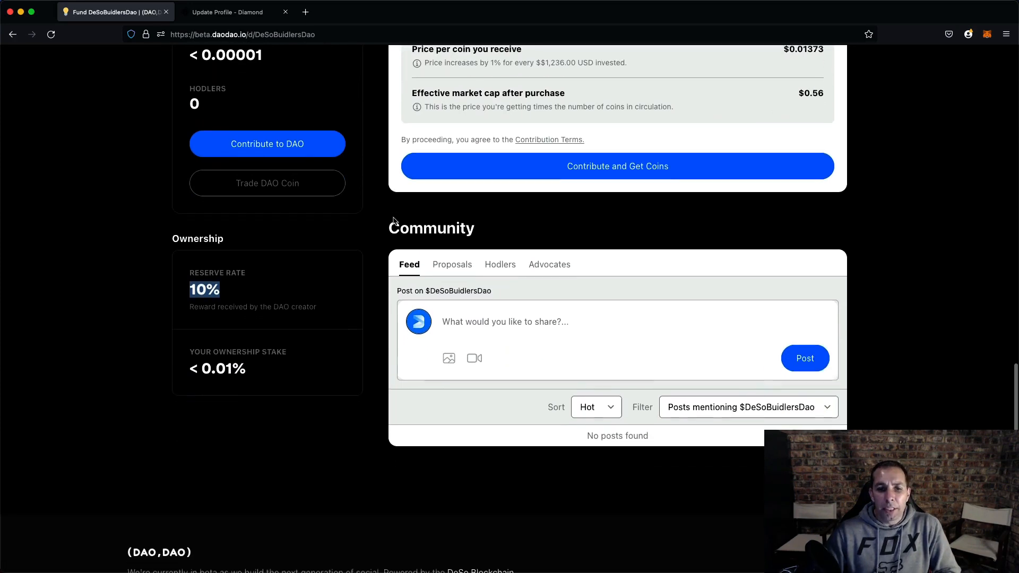
pyautogui.scroll(11, 392, 216)
pyautogui.scroll(5, 393, 215)
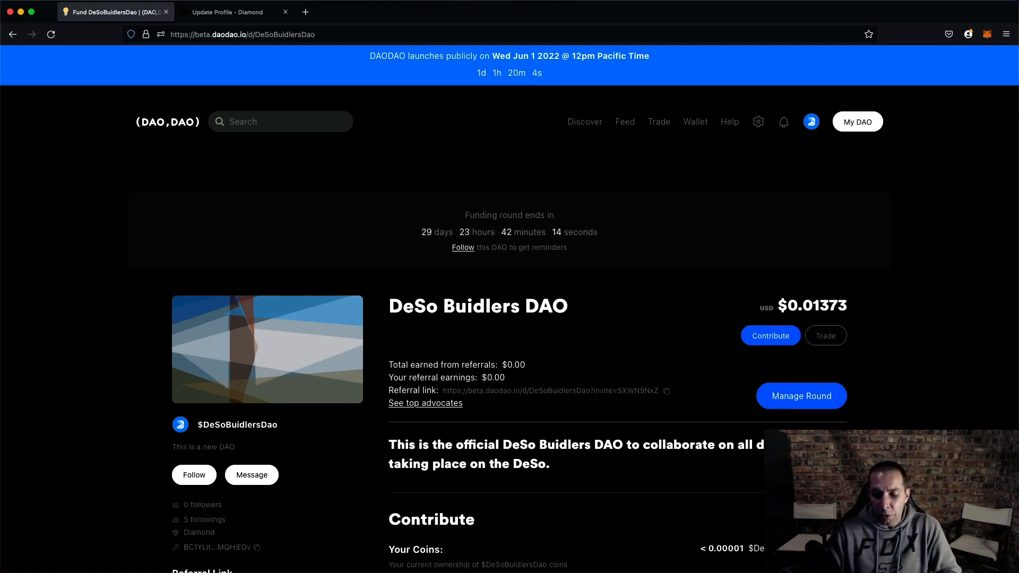
pyautogui.click(759, 123)
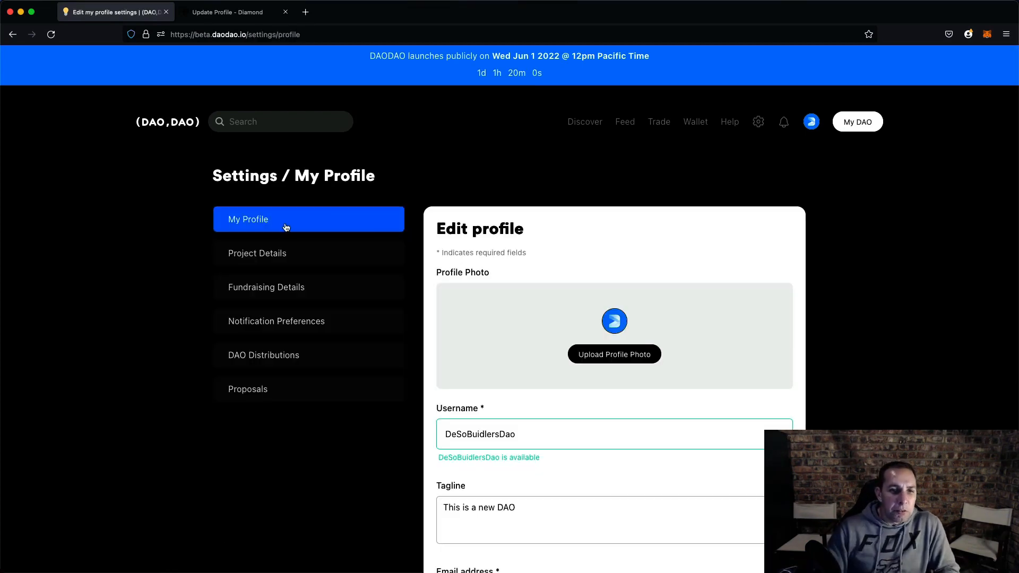
# - Open the Project Details settings and review the featured image, display name and social profile fields
pyautogui.click(276, 255)
pyautogui.scroll(-5, 482, 369)
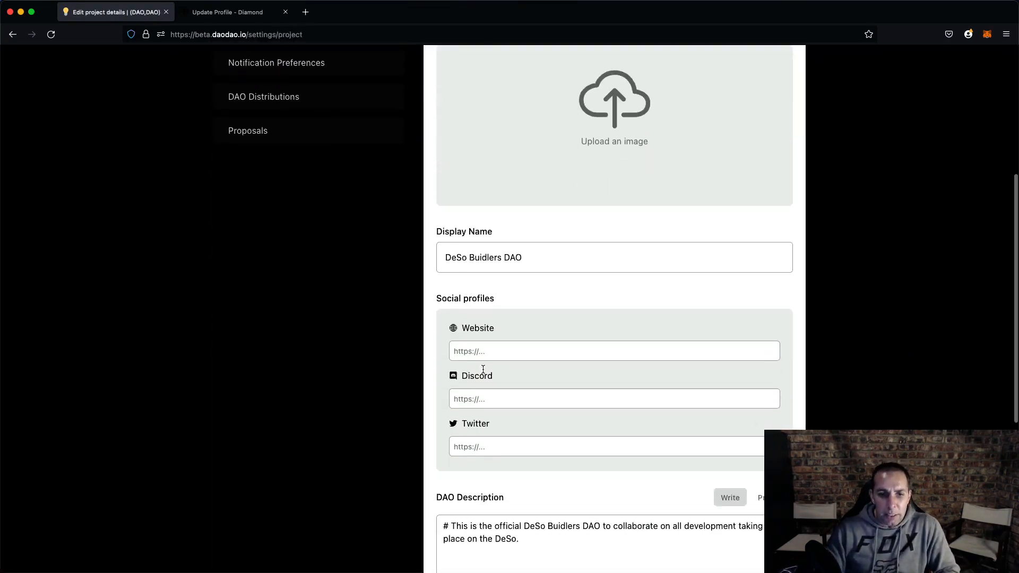
pyautogui.scroll(-4, 483, 368)
pyautogui.scroll(7, 483, 368)
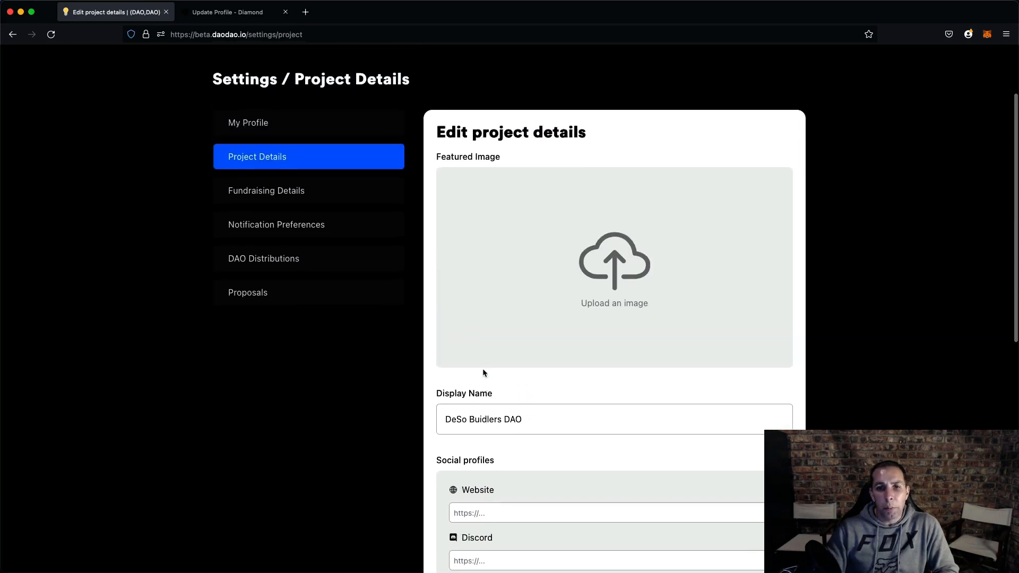
pyautogui.scroll(-3, 483, 368)
pyautogui.scroll(6, 471, 351)
# - Open the Fundraising Details settings and review the pause, fundraising goal and allow overflow options
pyautogui.click(275, 287)
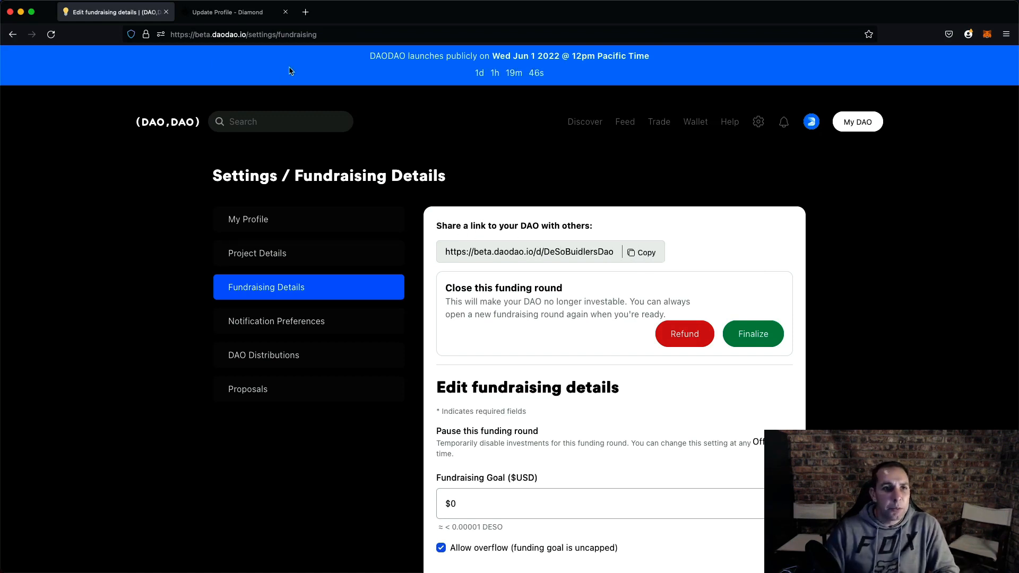
pyautogui.click(242, 34)
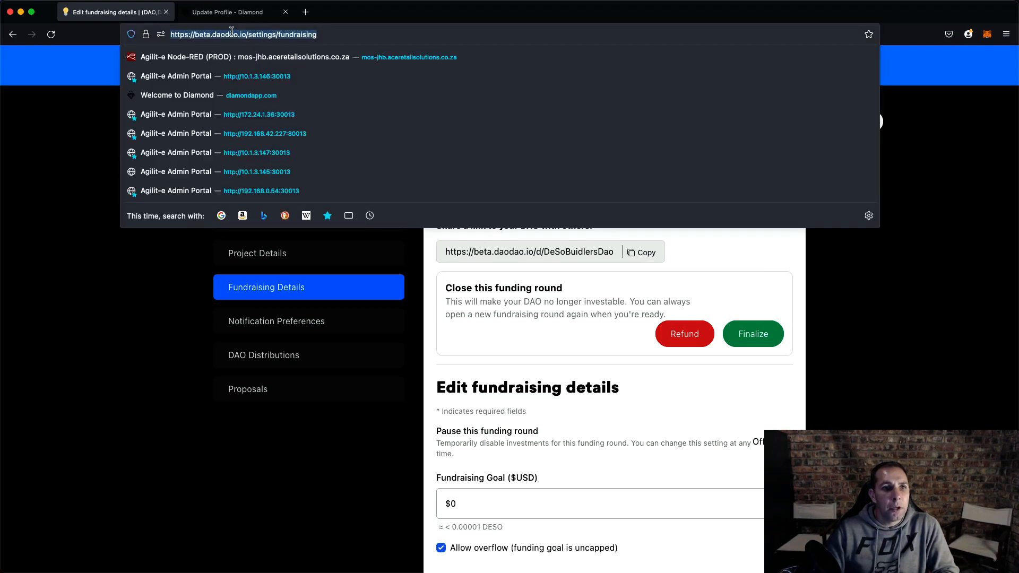
pyautogui.click(558, 274)
pyautogui.scroll(-3, 611, 281)
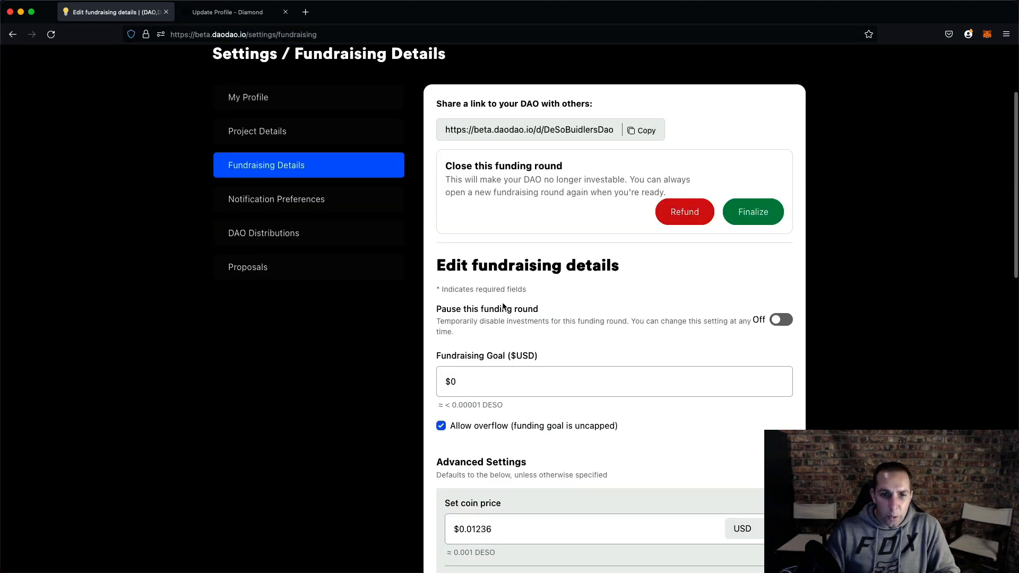
pyautogui.scroll(-2, 503, 307)
pyautogui.click(496, 296)
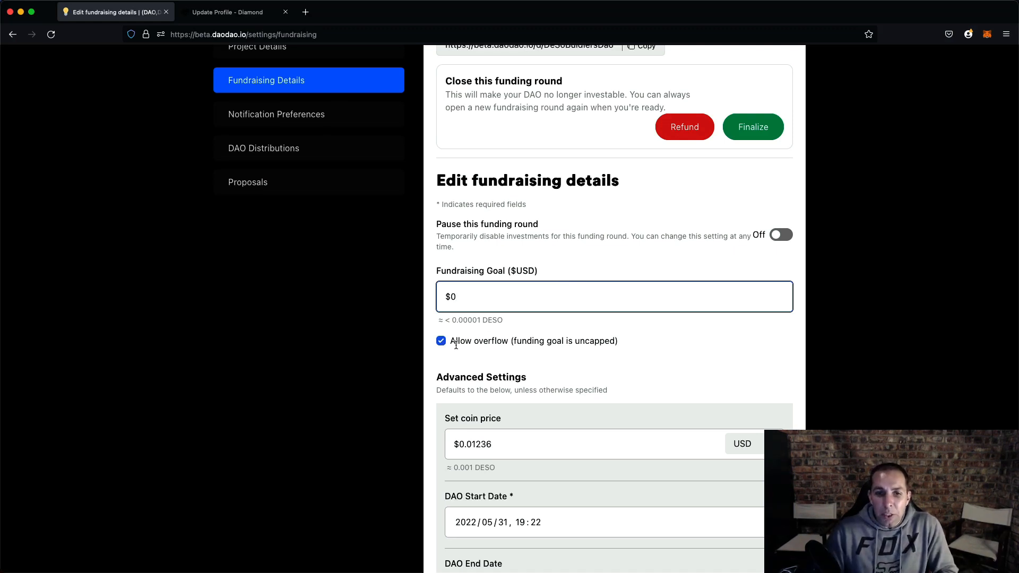
pyautogui.moveTo(454, 343); pyautogui.dragTo(634, 343)
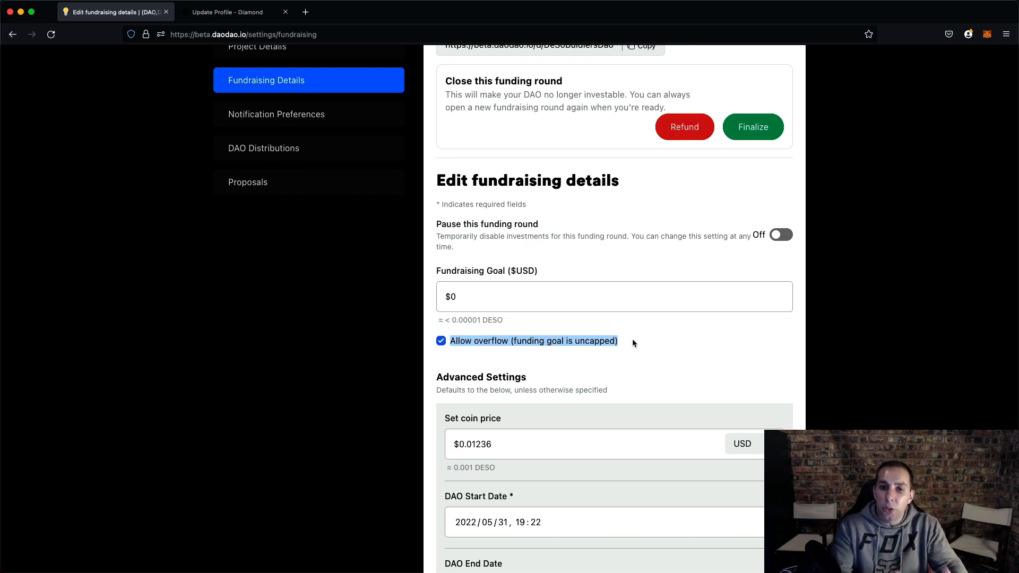
pyautogui.scroll(3, 633, 339)
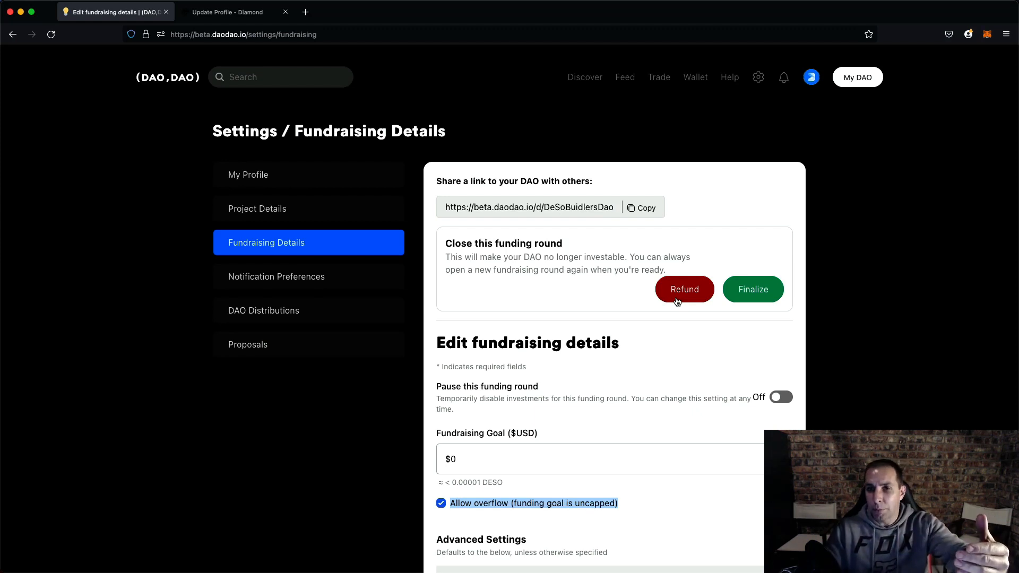
# - Switch Pause this funding round on and back off
pyautogui.scroll(-5, 643, 176)
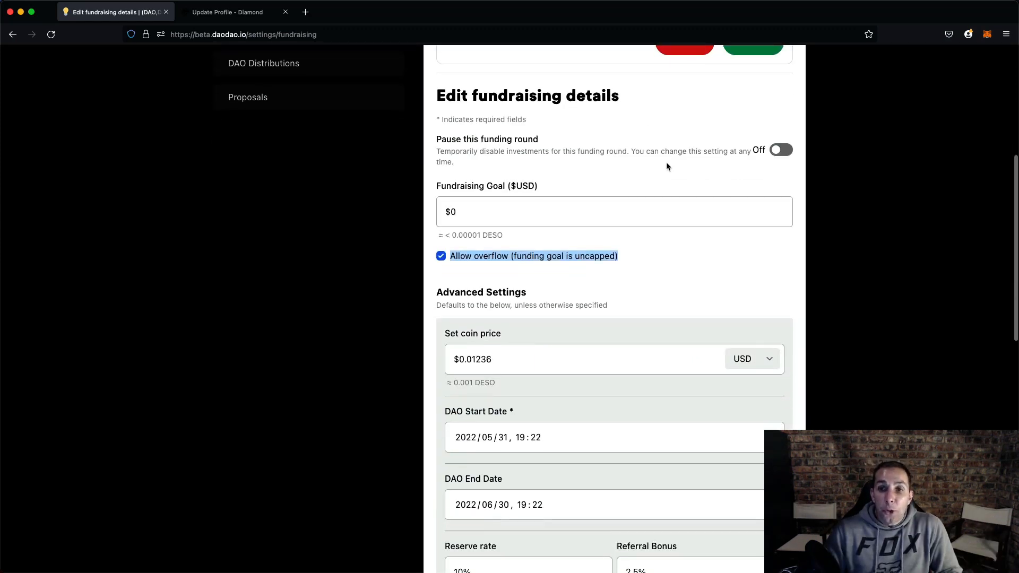
pyautogui.scroll(1, 690, 181)
pyautogui.click(775, 212)
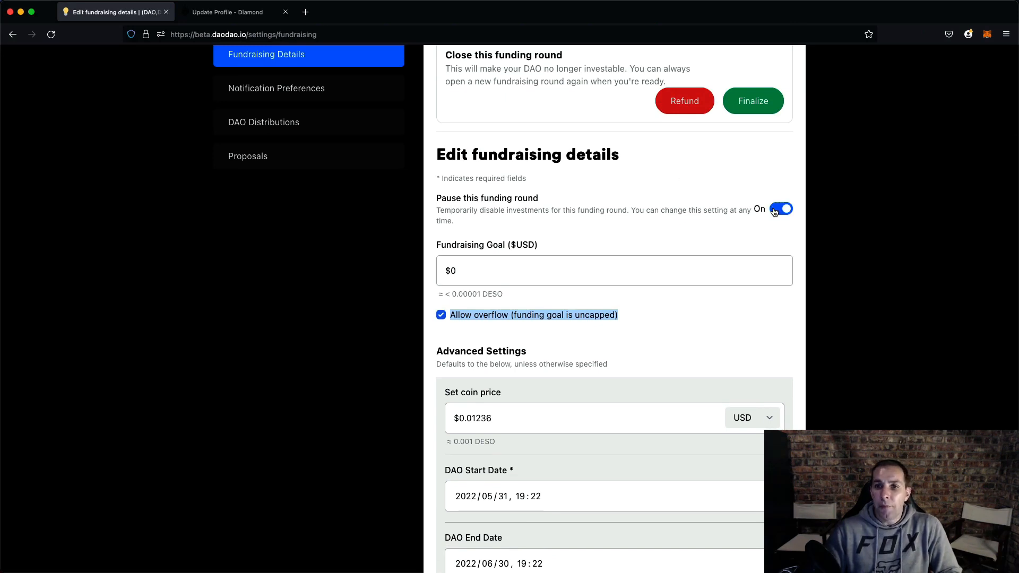
pyautogui.scroll(1, 675, 243)
pyautogui.scroll(2, 676, 244)
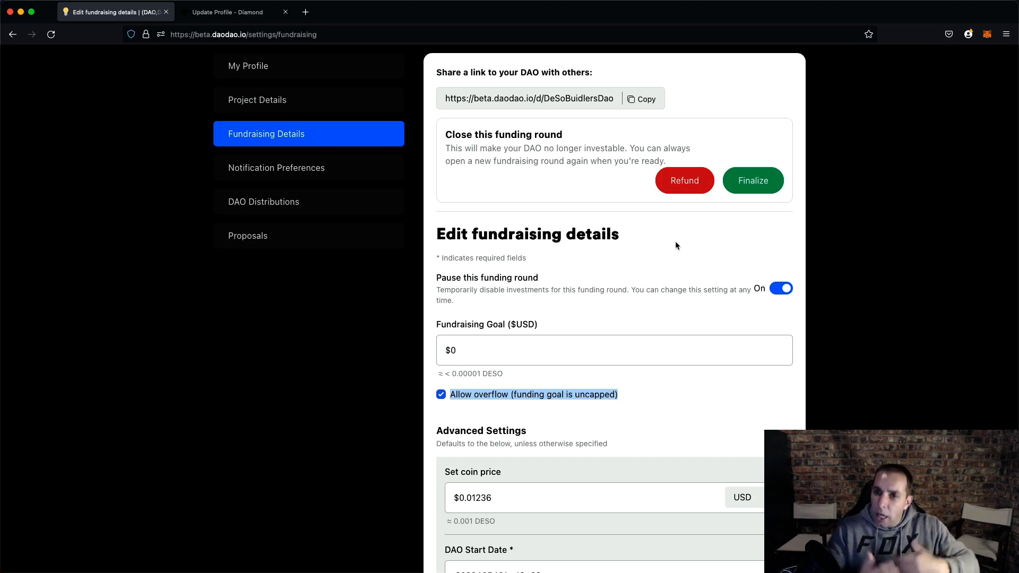
pyautogui.click(777, 288)
# - Set the fundraising goal to $100
pyautogui.scroll(-15, 683, 314)
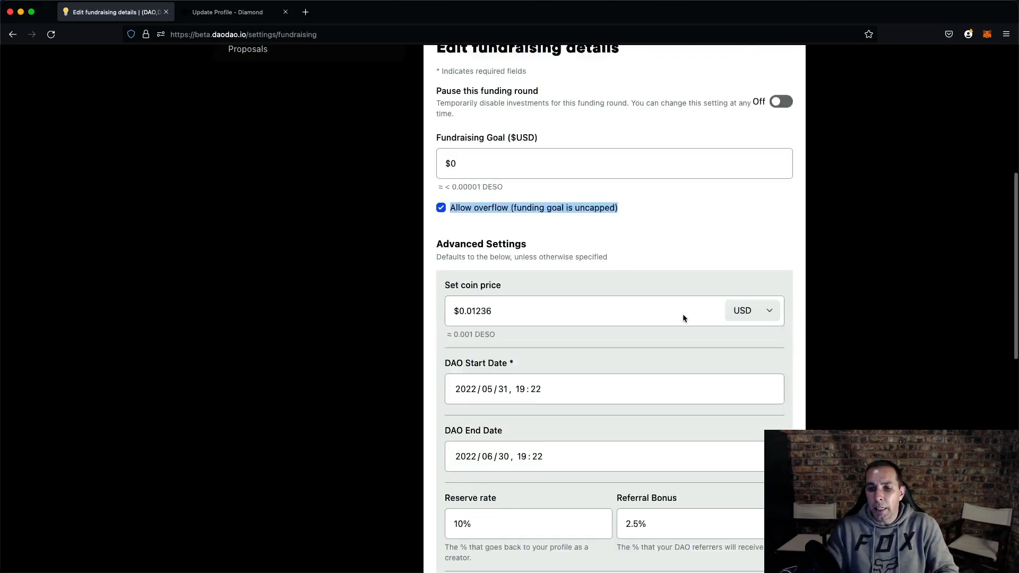
pyautogui.scroll(10, 666, 352)
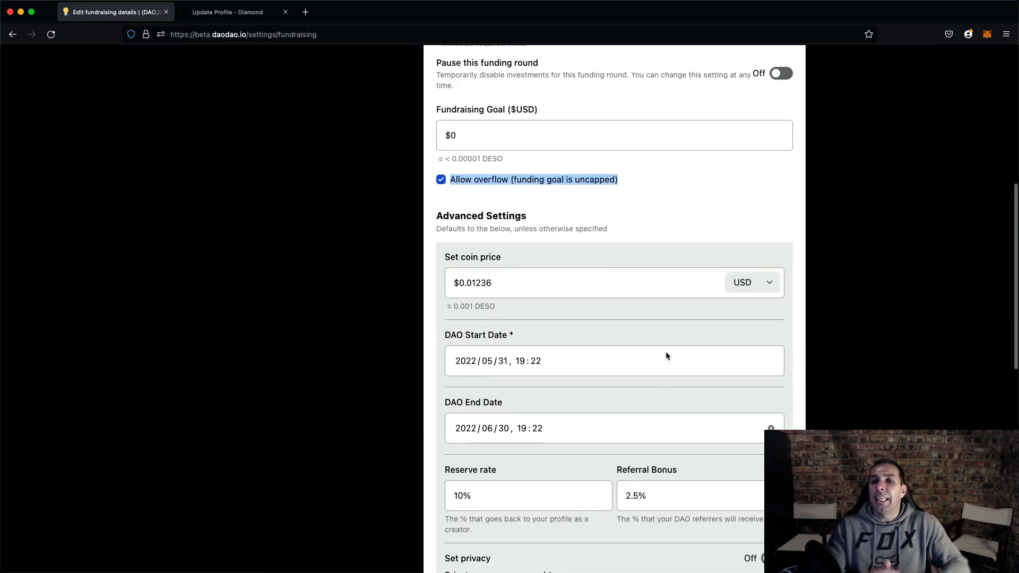
pyautogui.scroll(-1, 531, 212)
pyautogui.scroll(1, 519, 191)
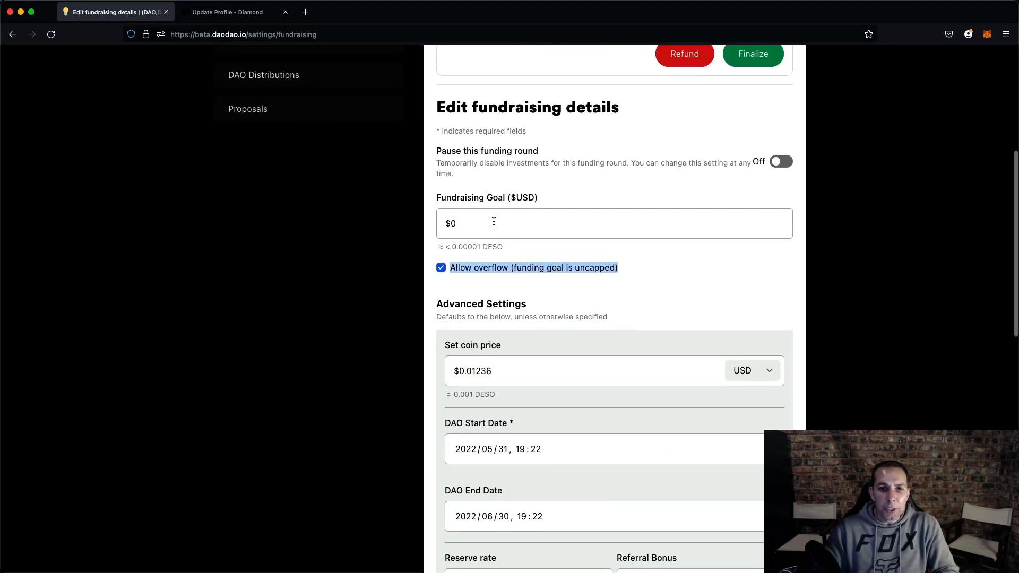
pyautogui.click(494, 225)
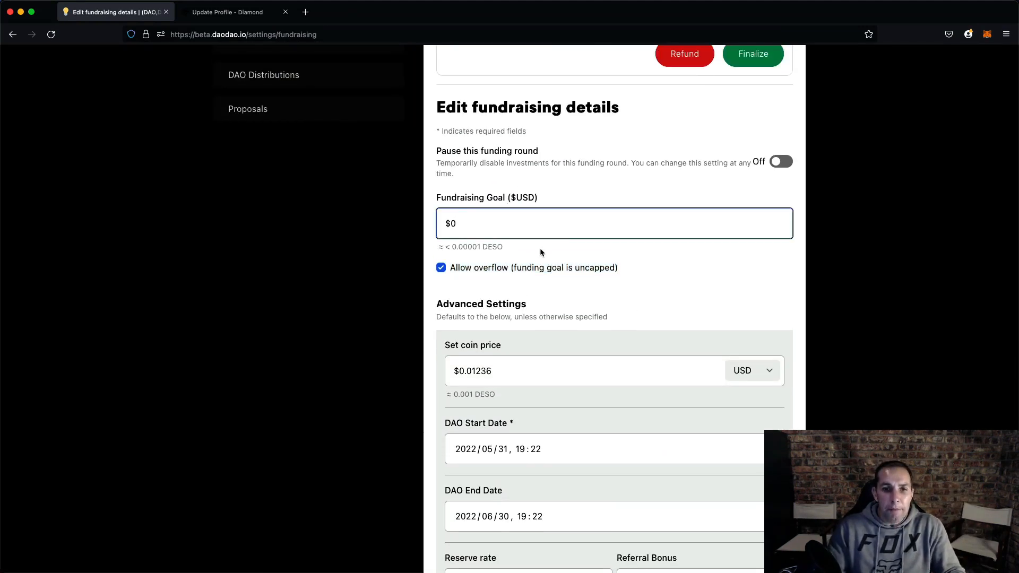
pyautogui.press('BackSpace')
pyautogui.write('100')
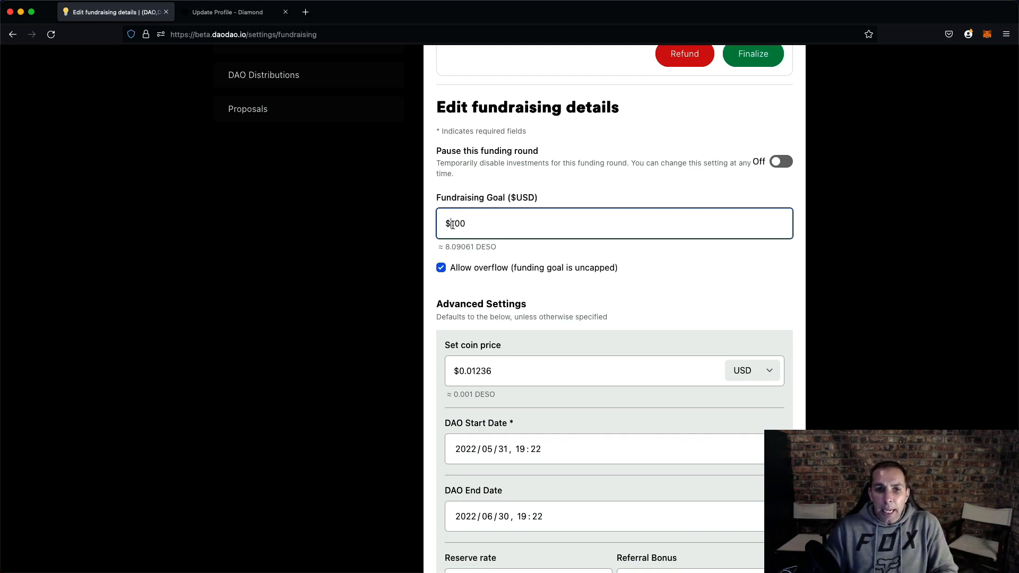
# - Untick Allow overflow and then tick it again
pyautogui.moveTo(451, 224); pyautogui.dragTo(492, 231)
pyautogui.click(498, 231)
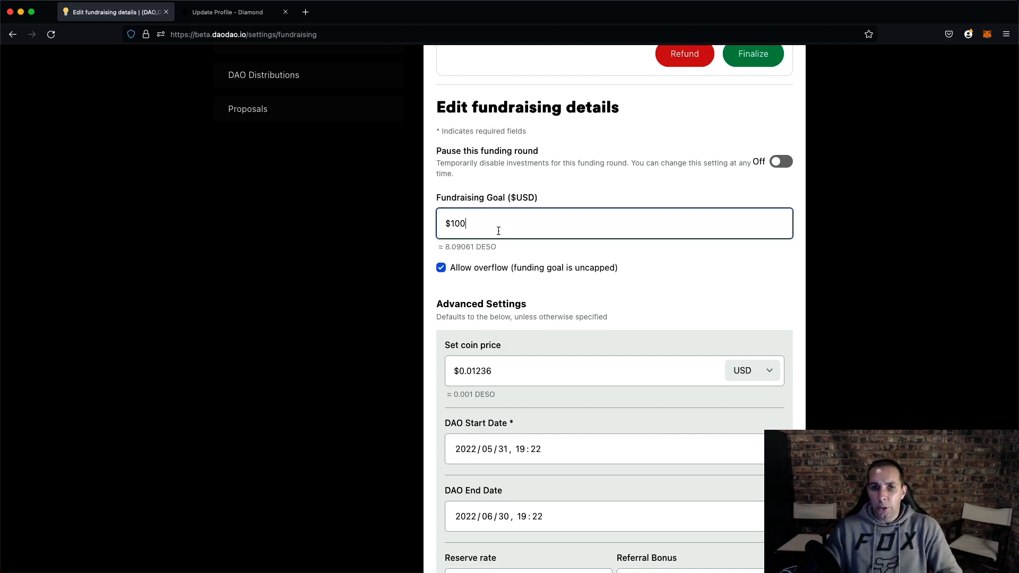
pyautogui.click(441, 268)
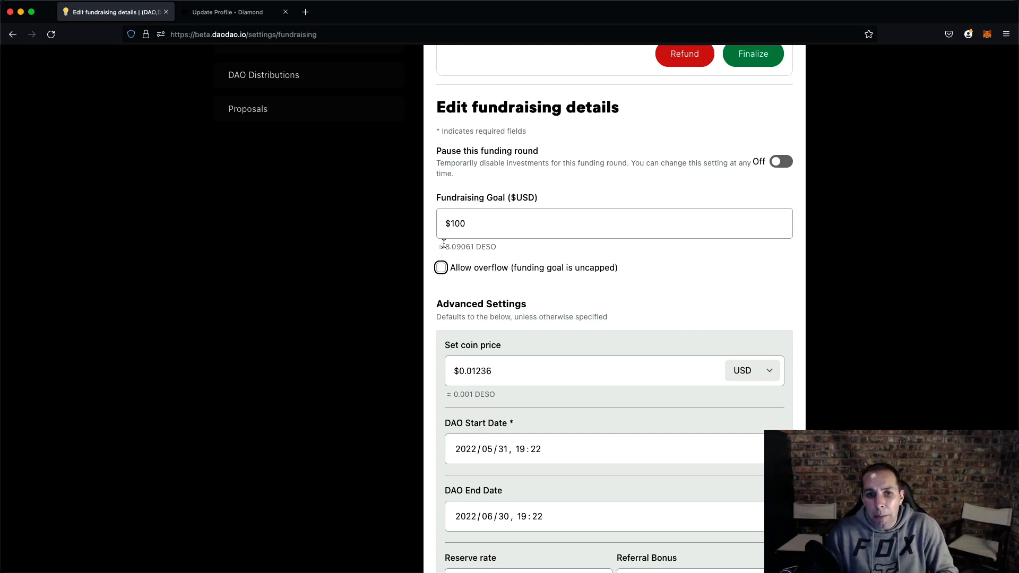
pyautogui.moveTo(445, 247); pyautogui.dragTo(475, 245)
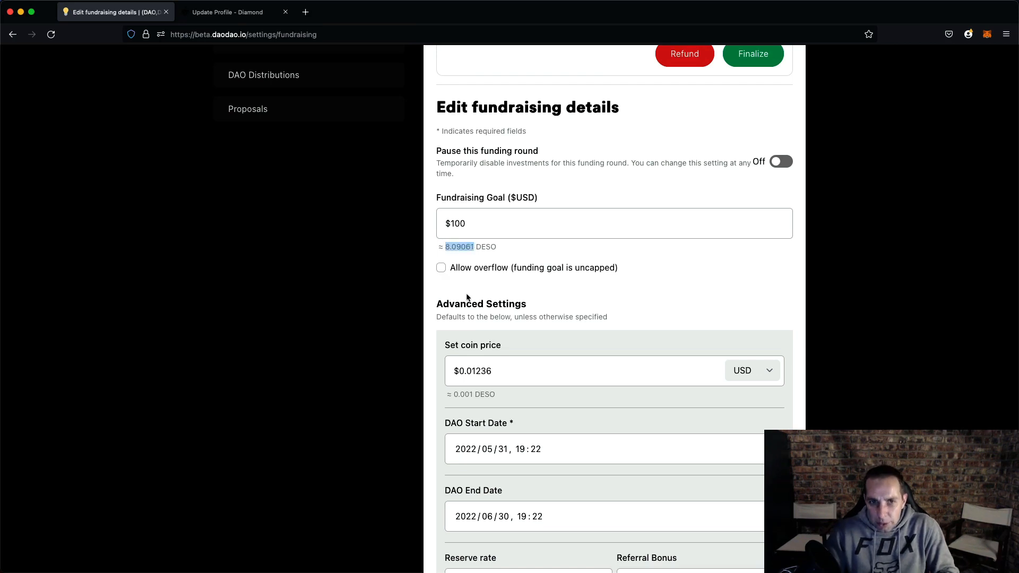
pyautogui.hotkey('shift', 'Tab')
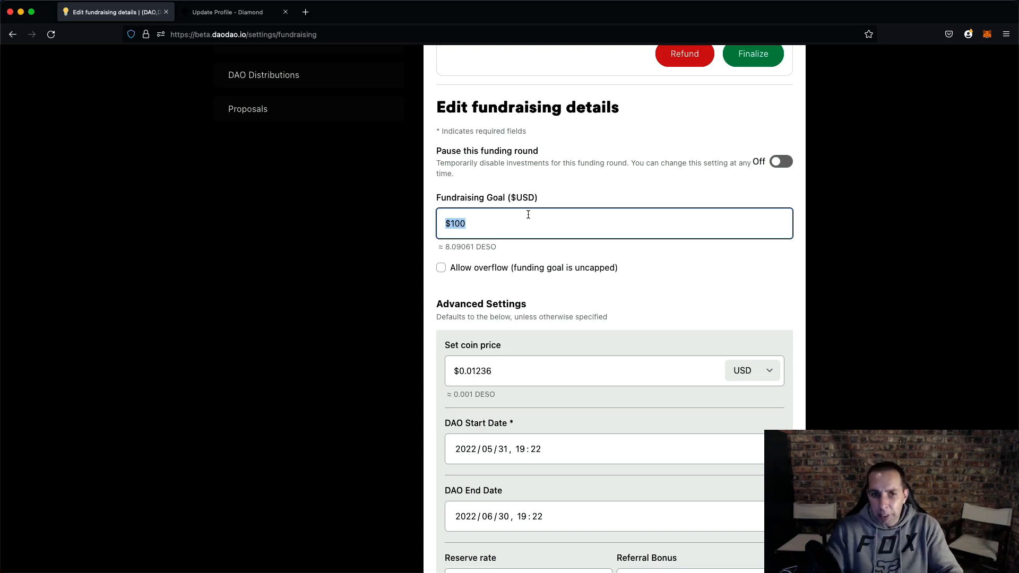
pyautogui.moveTo(446, 248); pyautogui.dragTo(514, 290)
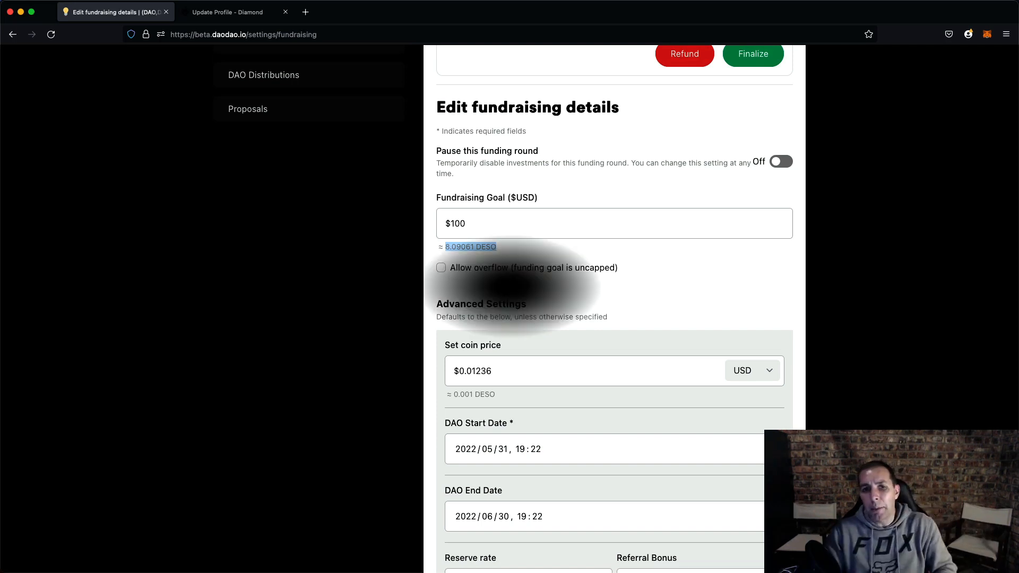
pyautogui.click(482, 227)
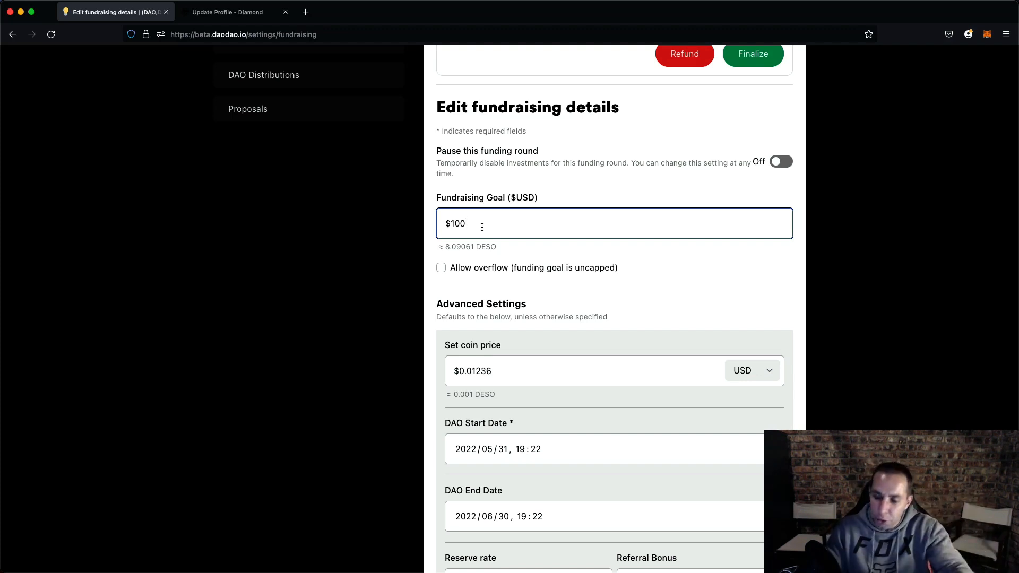
pyautogui.click(441, 268)
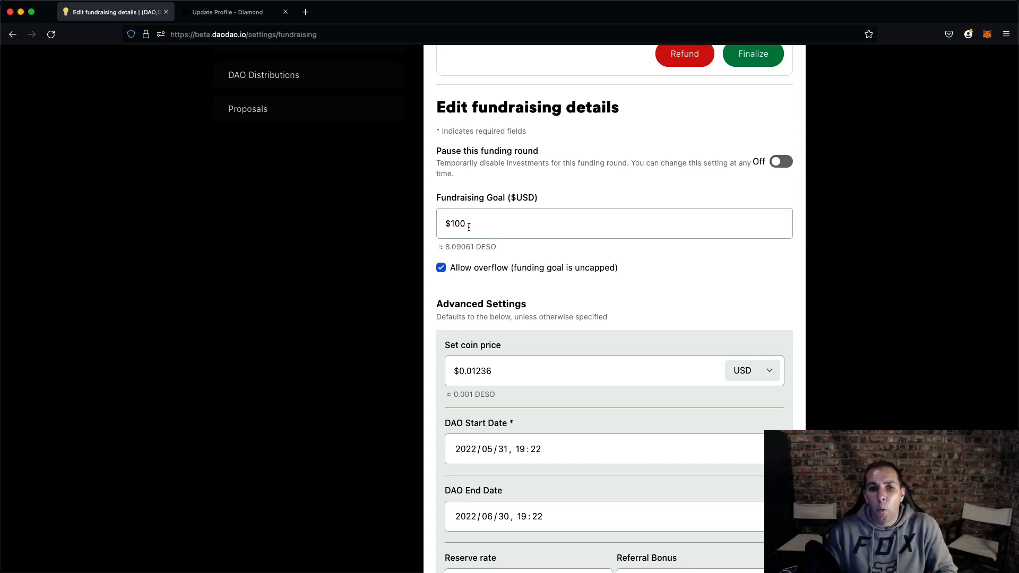
pyautogui.moveTo(469, 227); pyautogui.dragTo(492, 225)
pyautogui.click(490, 282)
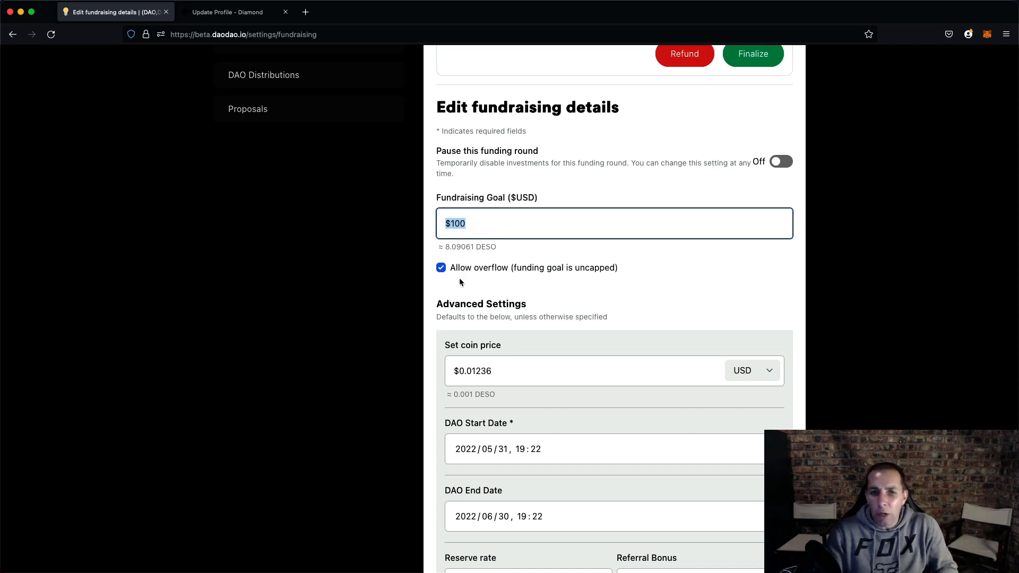
# - Switch the coin price currency from USD to DESO
pyautogui.scroll(-3, 459, 290)
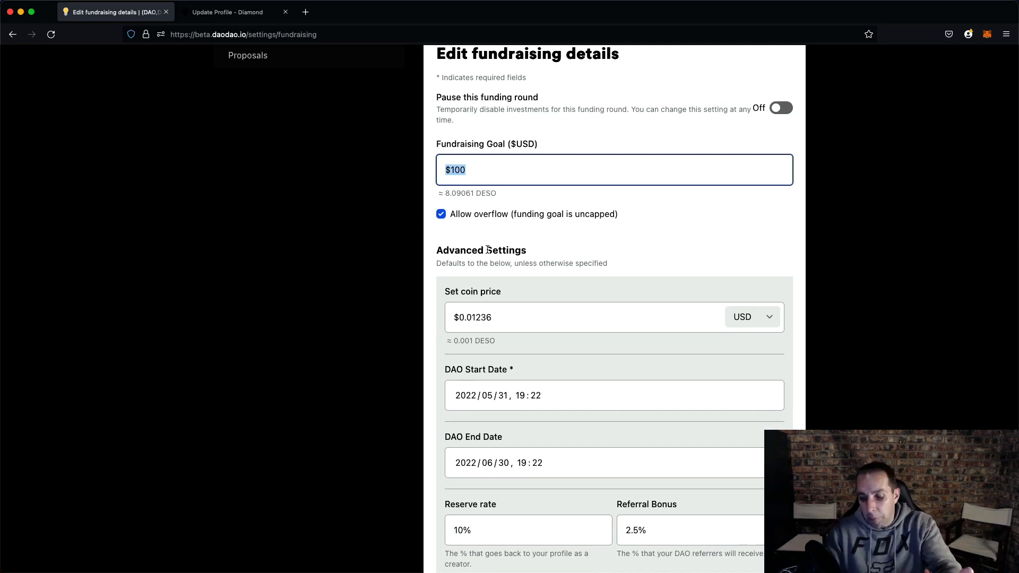
pyautogui.scroll(-3, 488, 249)
pyautogui.click(486, 176)
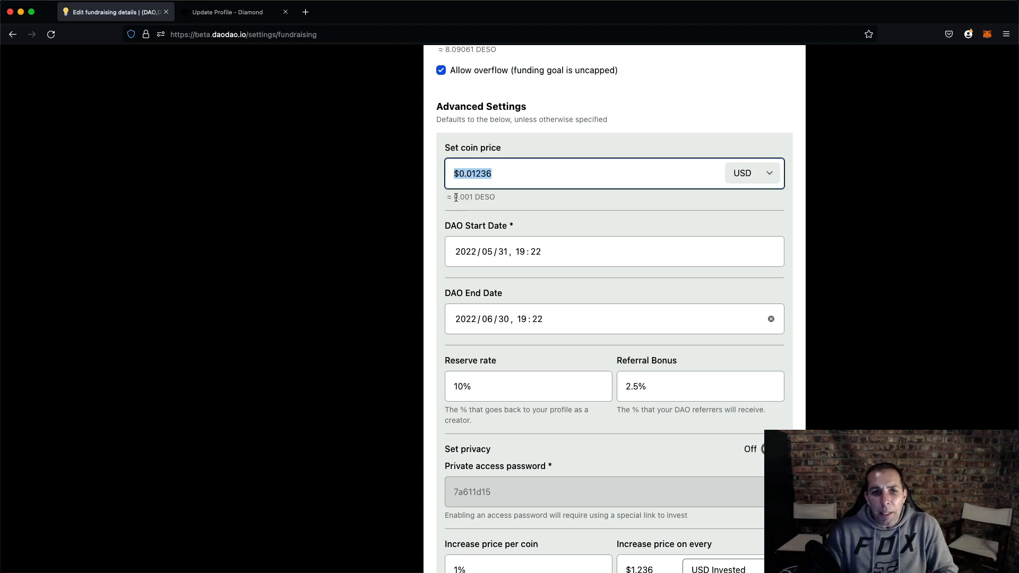
pyautogui.moveTo(455, 197); pyautogui.dragTo(474, 198)
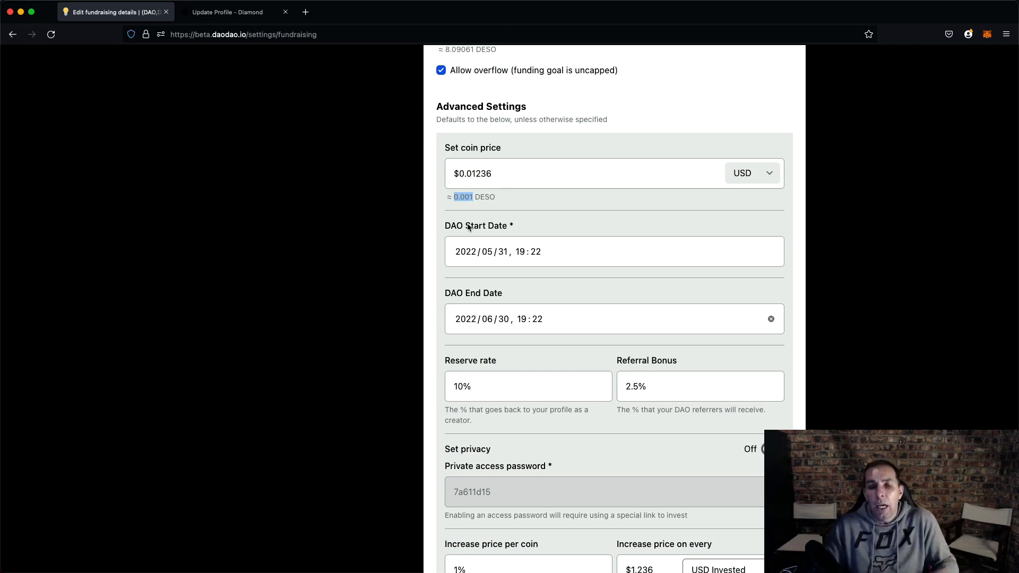
pyautogui.click(753, 173)
pyautogui.click(758, 189)
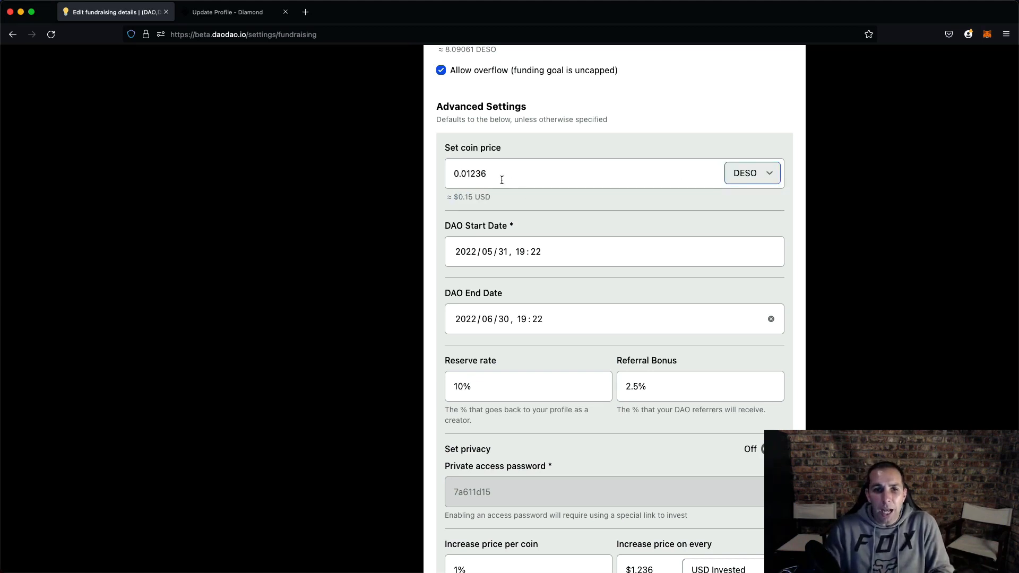
# - Set the coin price to 0.001 DESO
pyautogui.doubleClick(501, 180)
pyautogui.write('1')
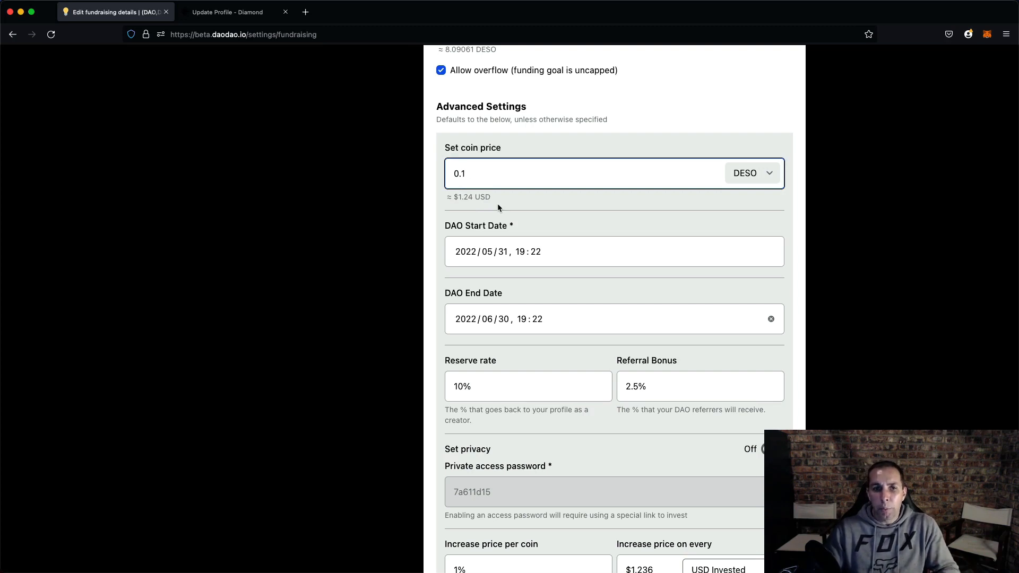
pyautogui.press('BackSpace')
pyautogui.write('00')
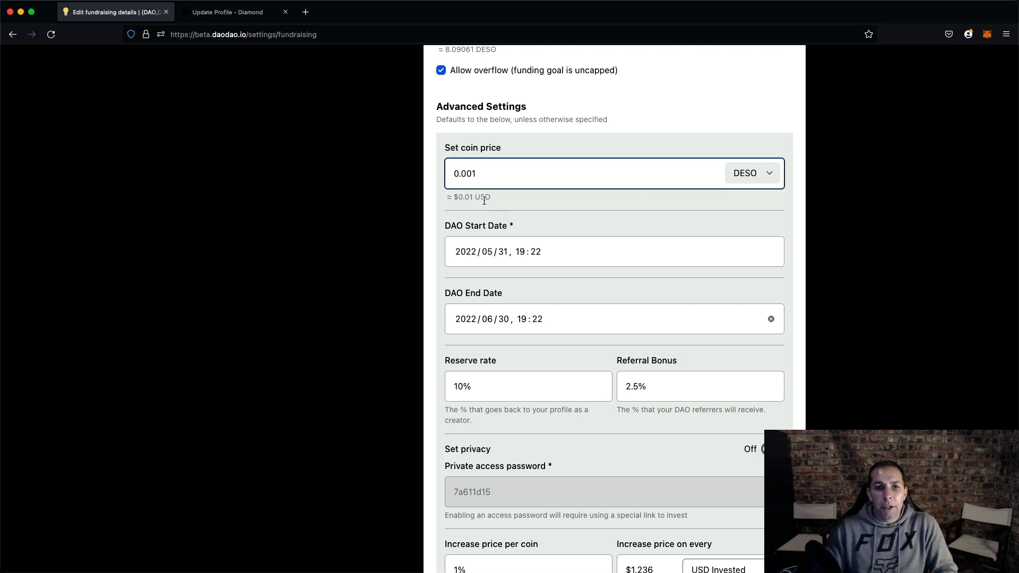
pyautogui.click(745, 173)
pyautogui.click(745, 171)
# - Select the reserve rate value for editing
pyautogui.scroll(-3, 491, 159)
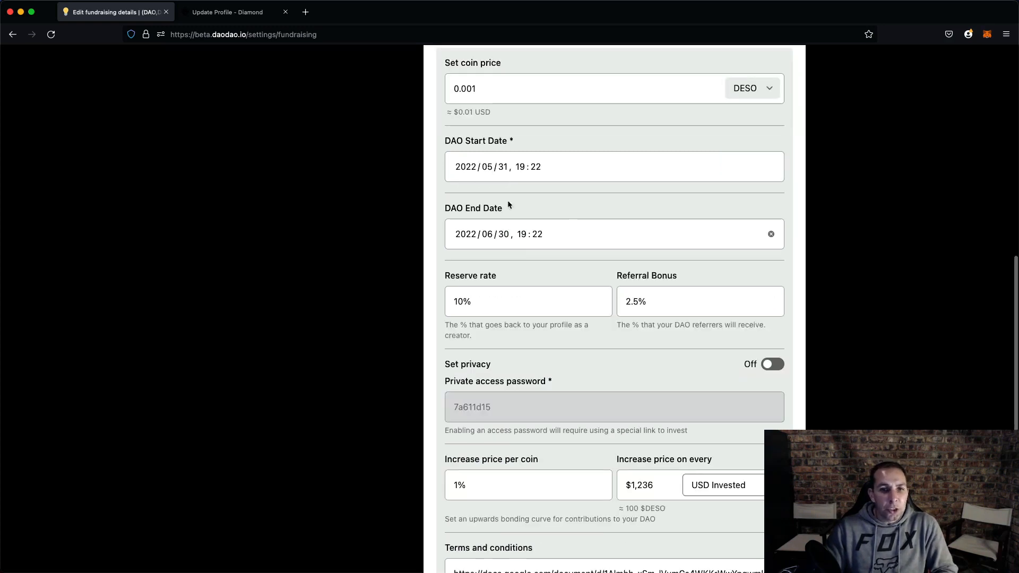
pyautogui.scroll(-1, 600, 247)
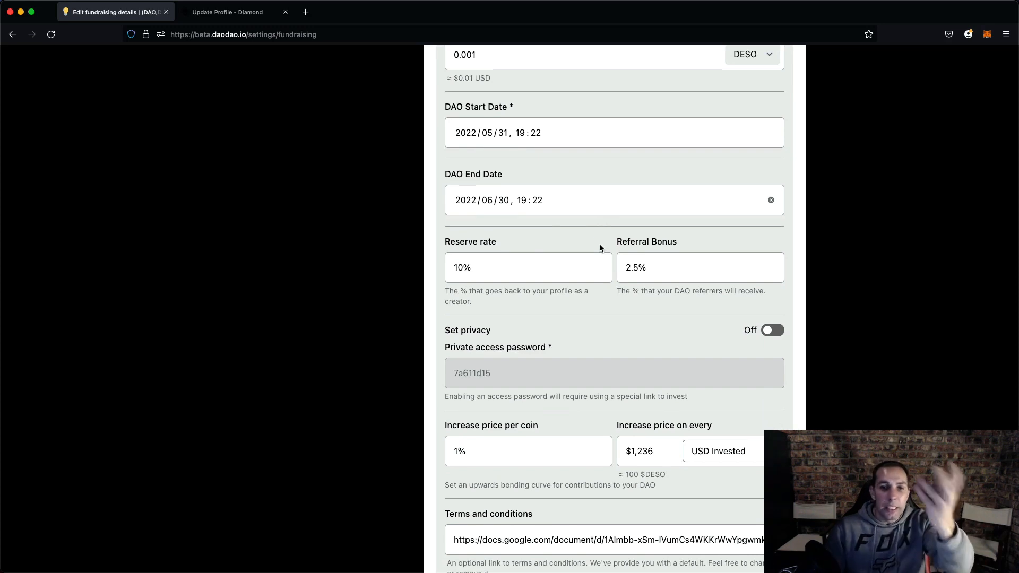
pyautogui.scroll(-2, 600, 248)
pyautogui.moveTo(485, 190); pyautogui.dragTo(434, 188)
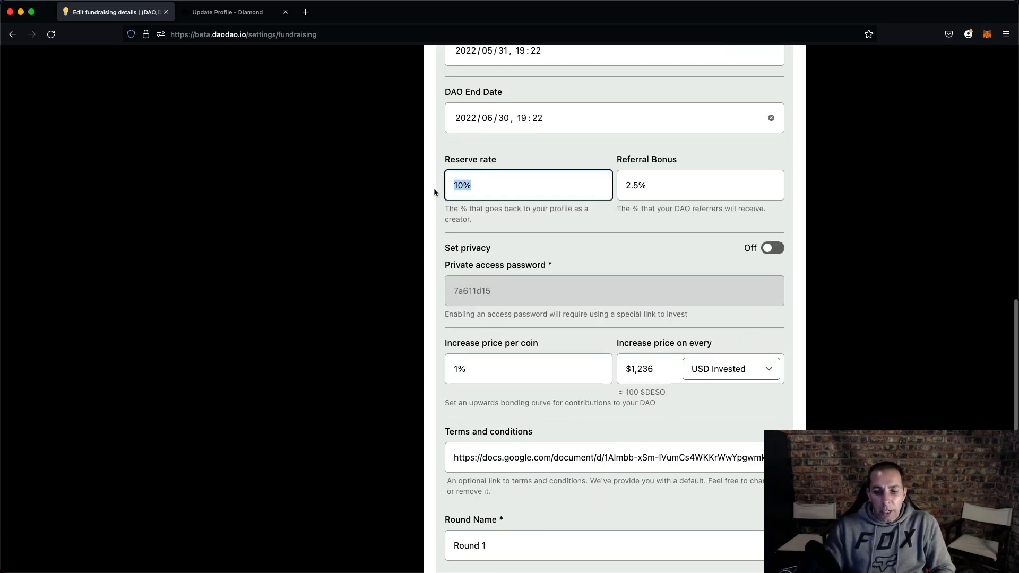
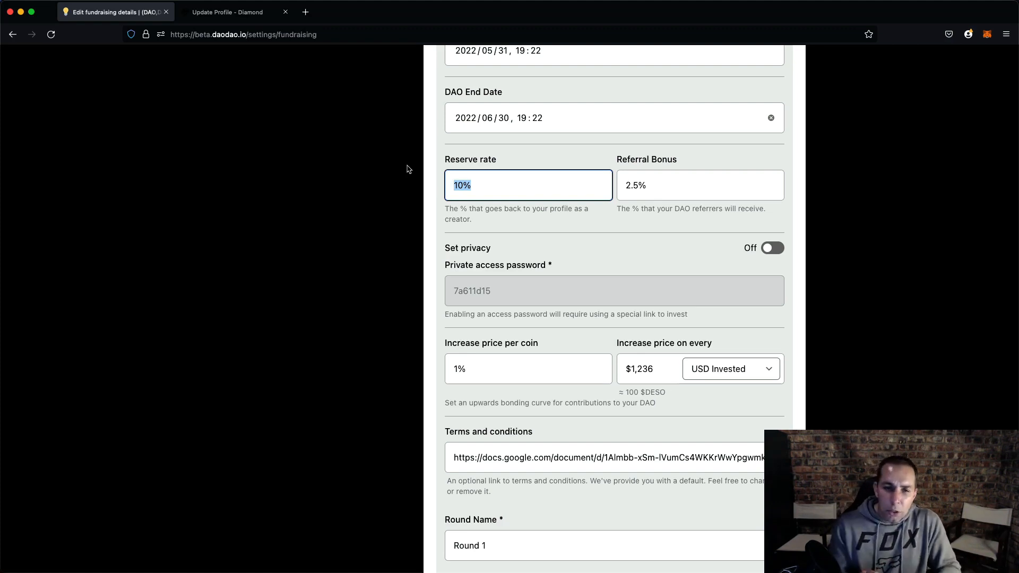
# - Set the reserve rate to 5%
pyautogui.click(485, 182)
pyautogui.moveTo(485, 182); pyautogui.dragTo(403, 173)
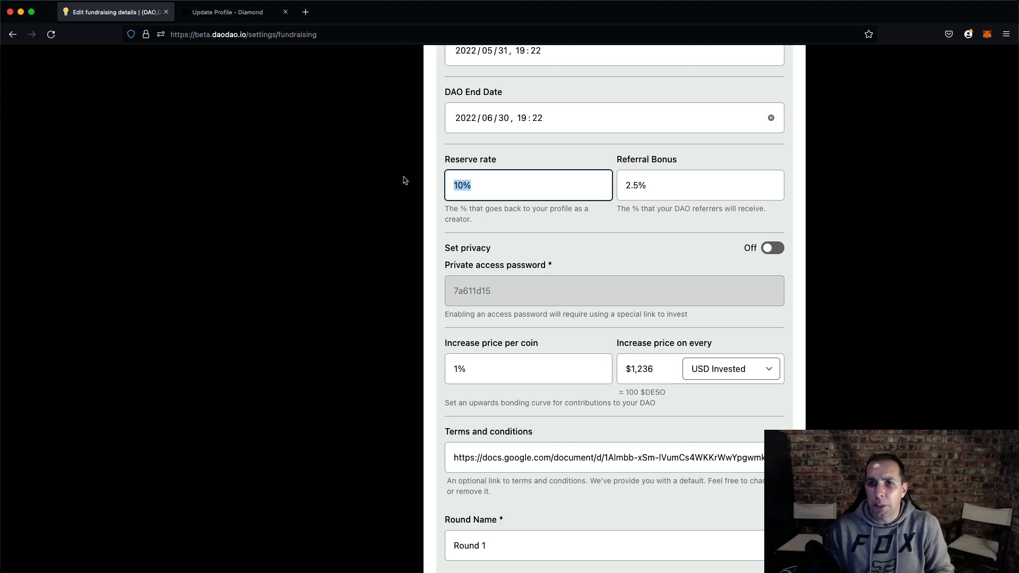
pyautogui.click(488, 190)
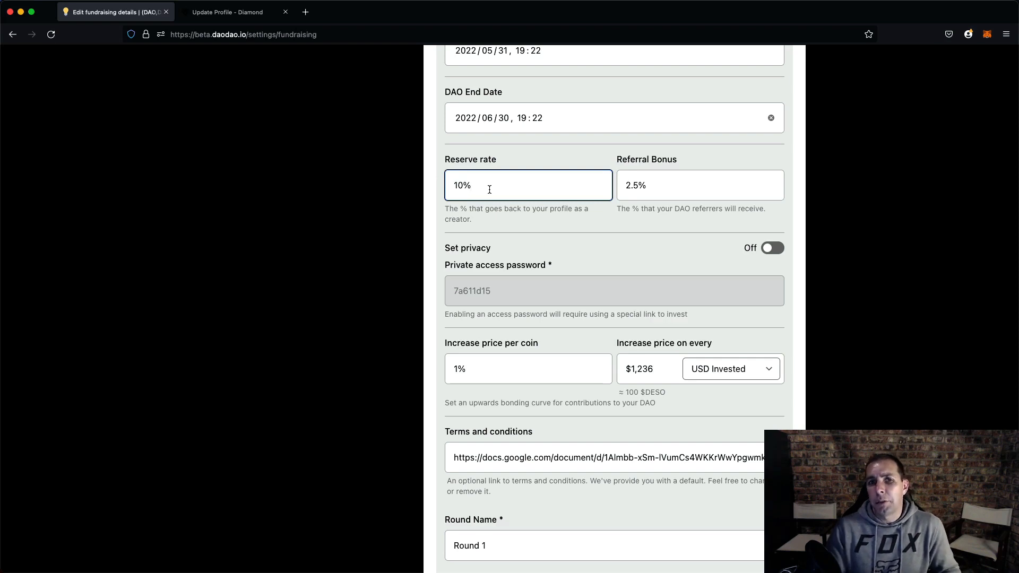
pyautogui.doubleClick(461, 186)
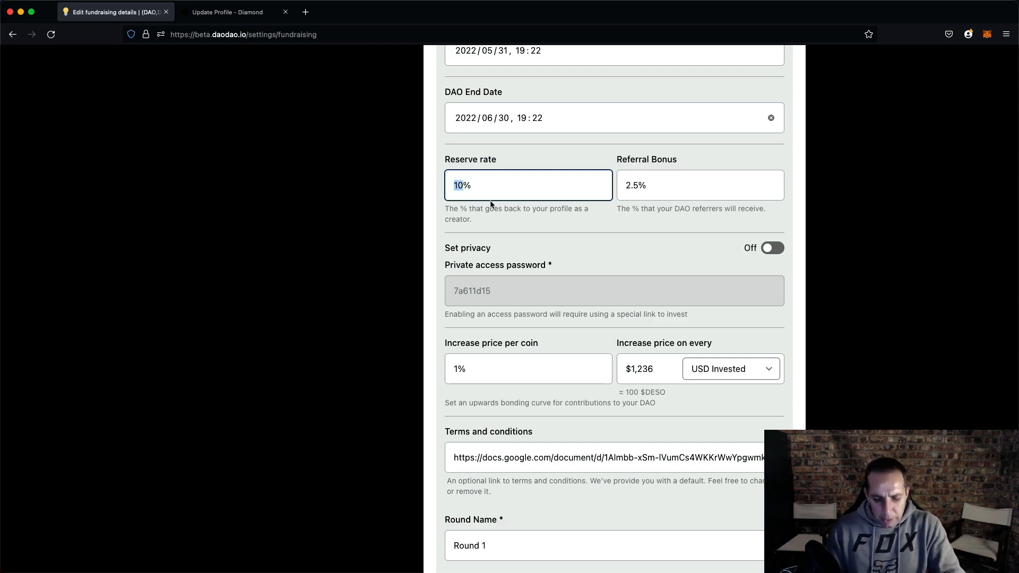
pyautogui.write('5')
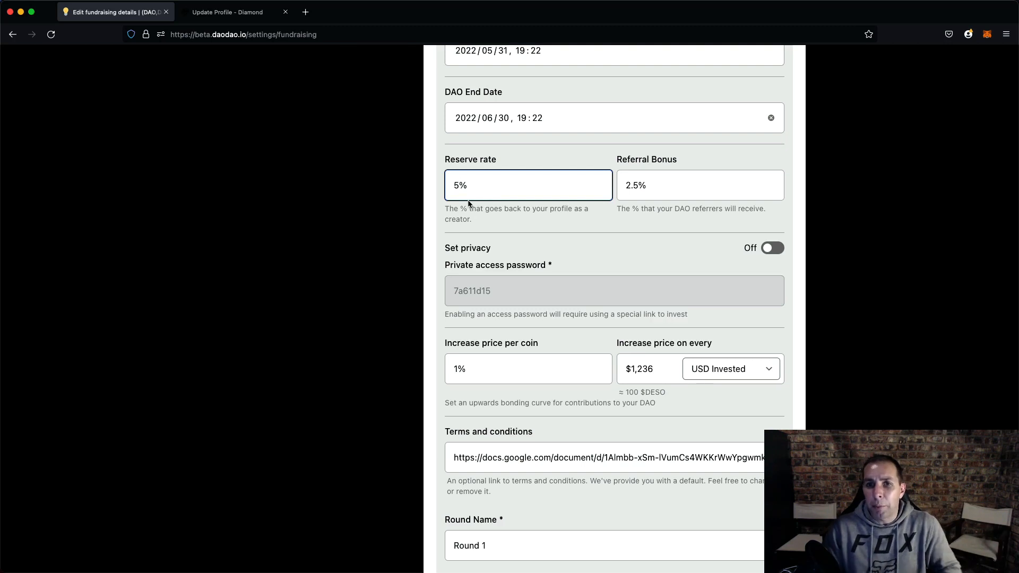
pyautogui.press('Tab')
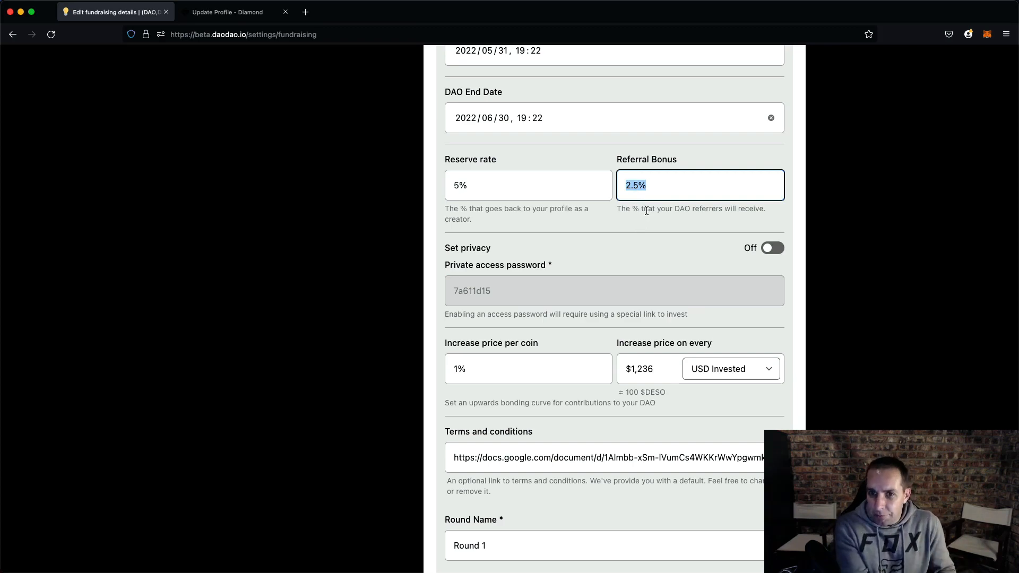
# - Open your own DAO page, Web3 Simplified DAO, from My DAO
pyautogui.scroll(10, 646, 211)
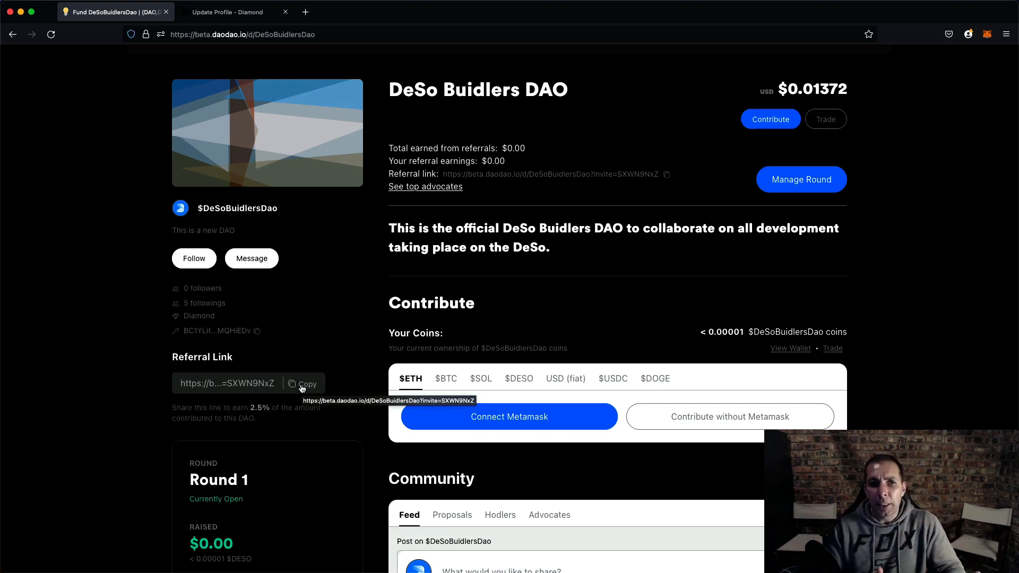
pyautogui.click(382, 543)
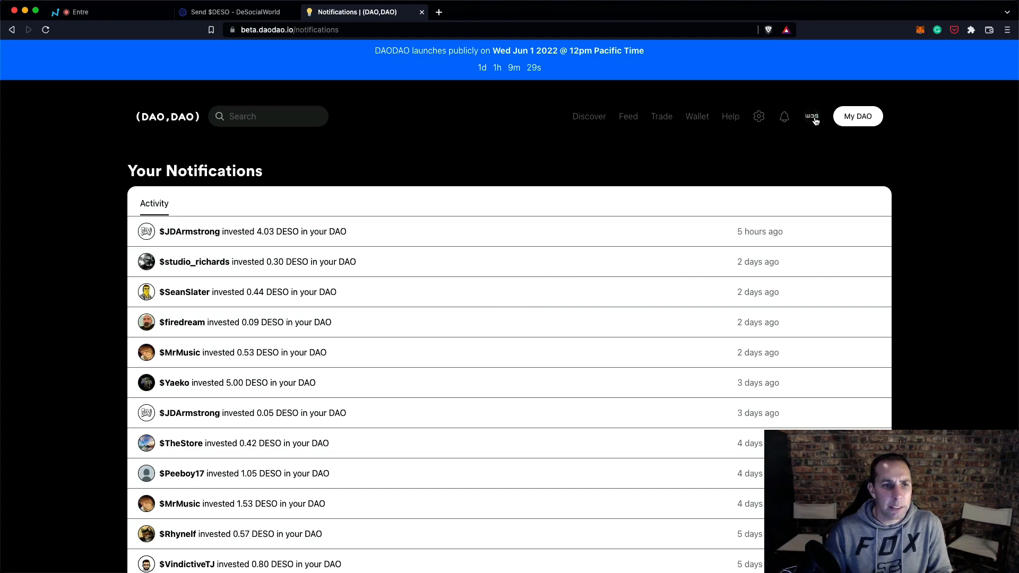
pyautogui.click(858, 116)
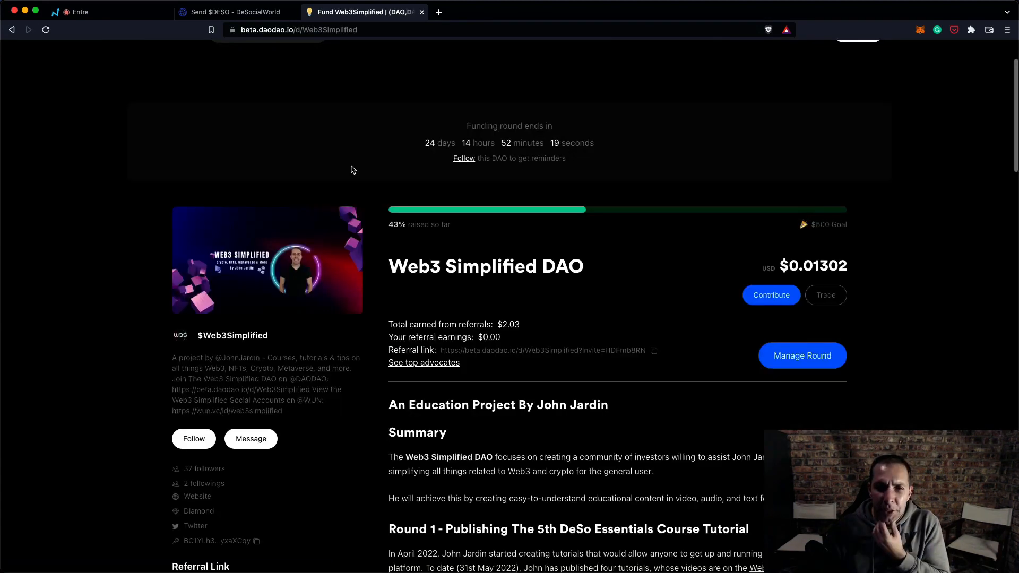
# - Scroll through the Web3 Simplified DAO page to review its funding progress, top hodlers and community feed
pyautogui.scroll(-2, 352, 168)
pyautogui.scroll(-5, 462, 197)
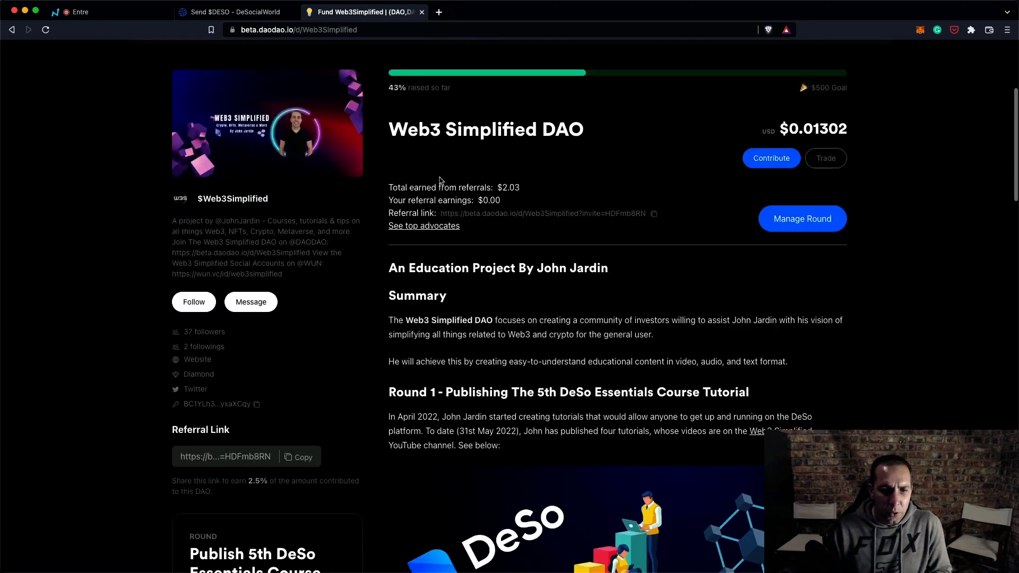
pyautogui.scroll(-20, 465, 198)
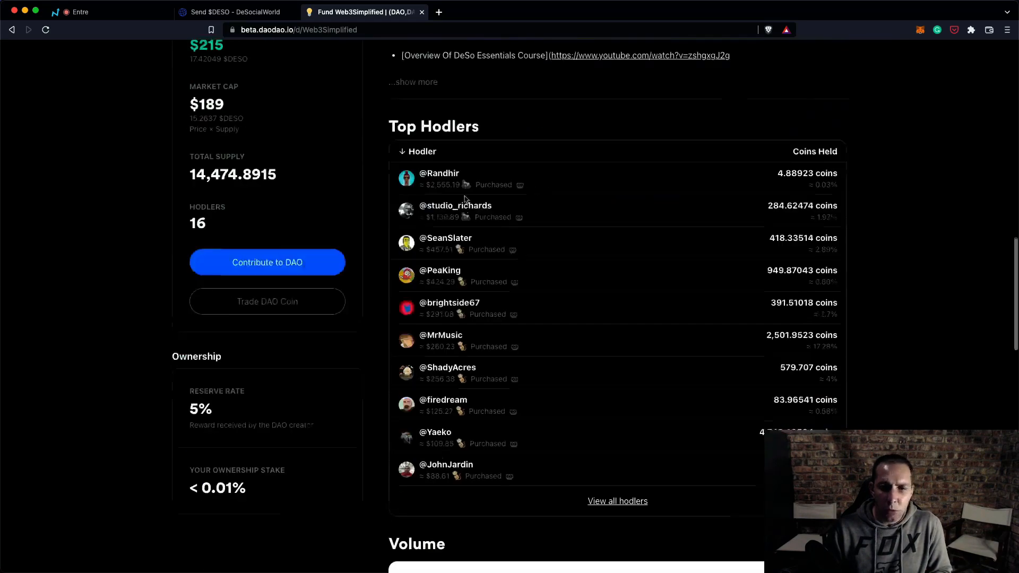
pyautogui.scroll(5, 465, 198)
pyautogui.scroll(-5, 466, 200)
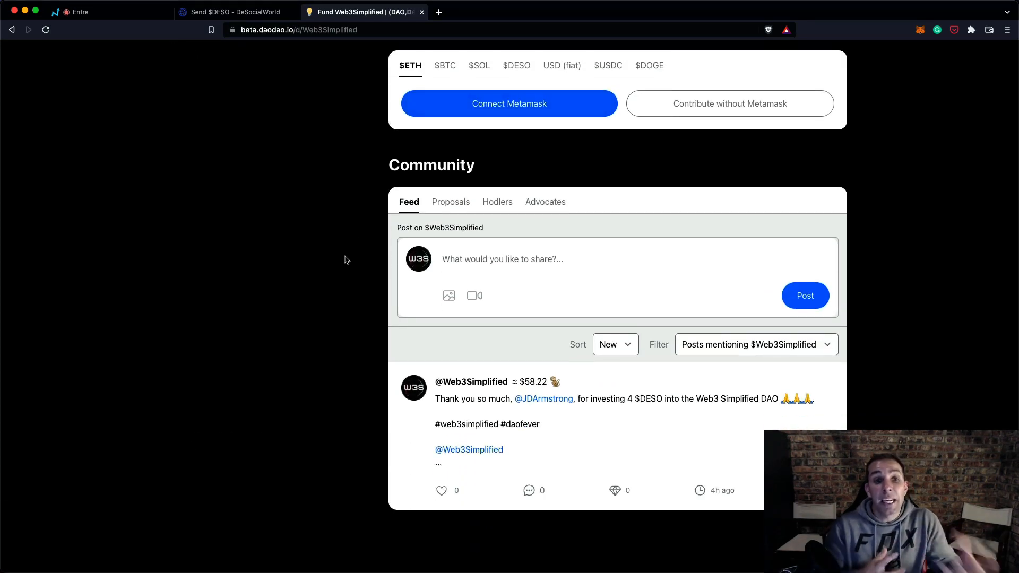
pyautogui.scroll(-3, 366, 223)
pyautogui.scroll(2, 386, 186)
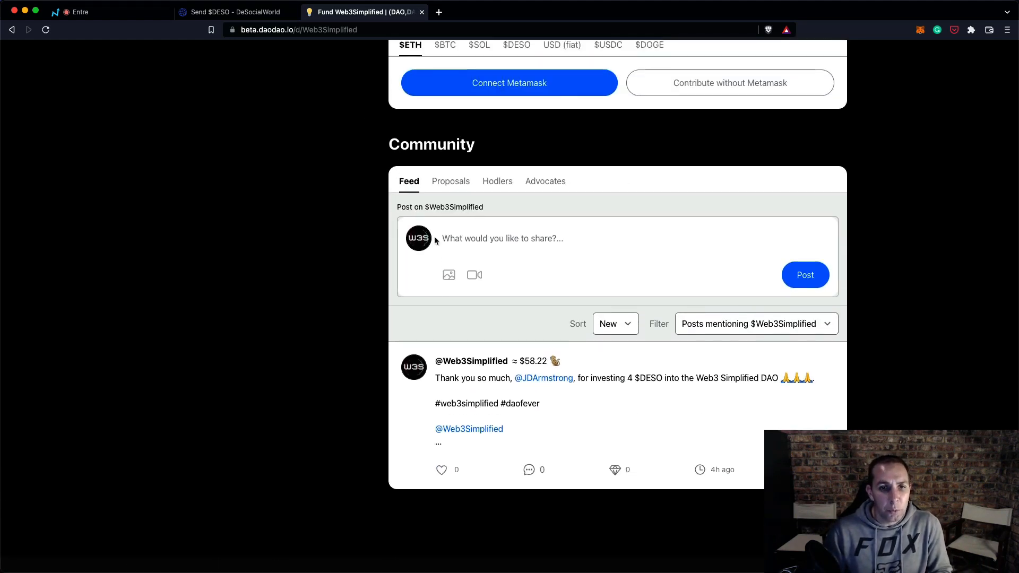
# - Browse the Proposals and Hodlers tabs of the DAO's community section
pyautogui.click(448, 182)
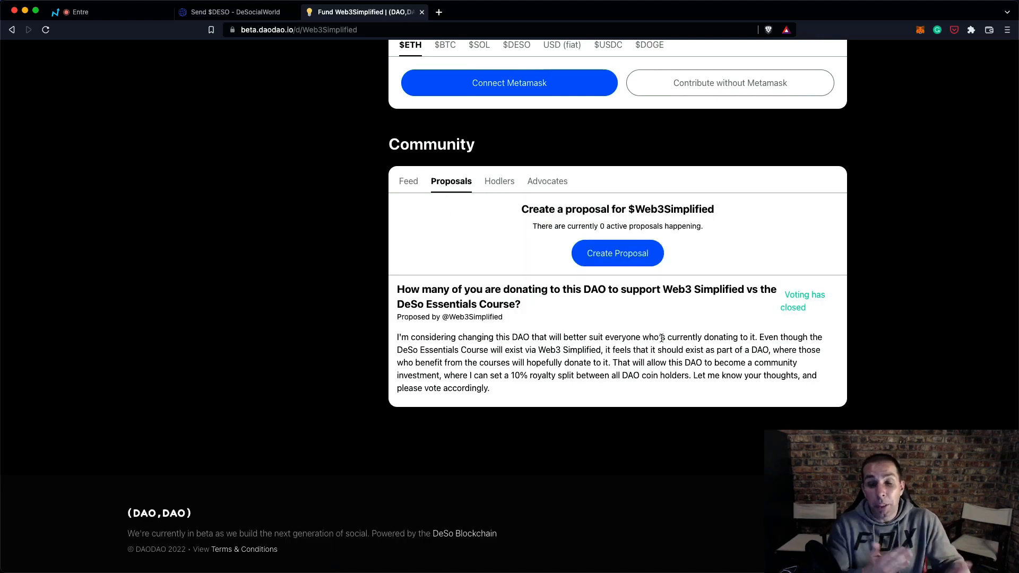
pyautogui.click(498, 185)
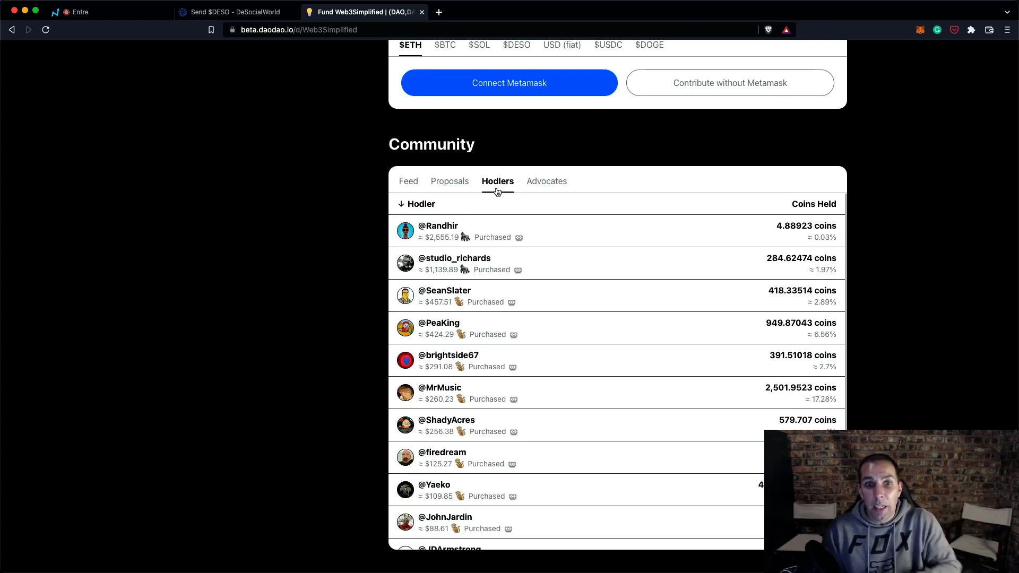
pyautogui.scroll(-3, 507, 266)
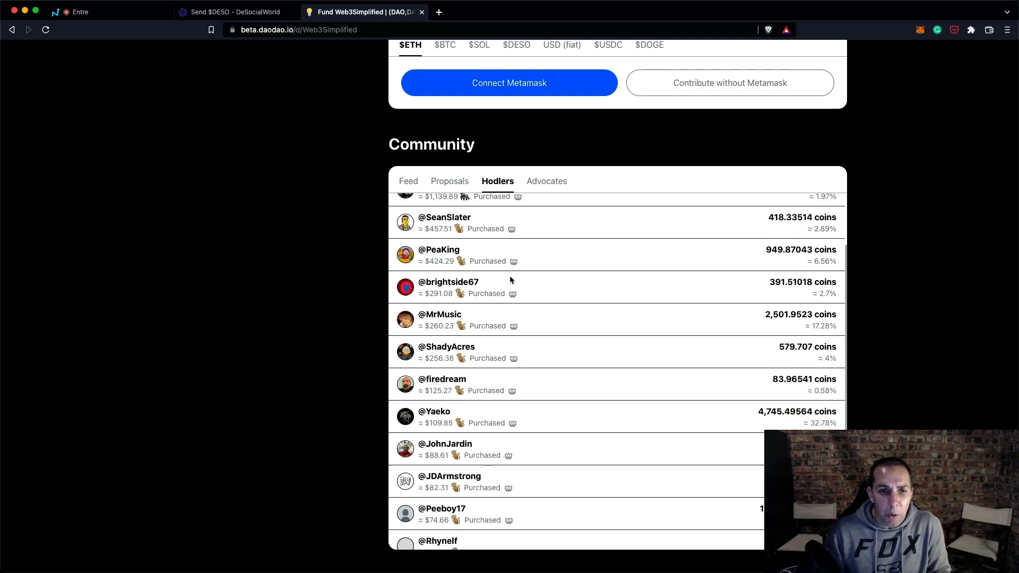
pyautogui.scroll(3, 510, 276)
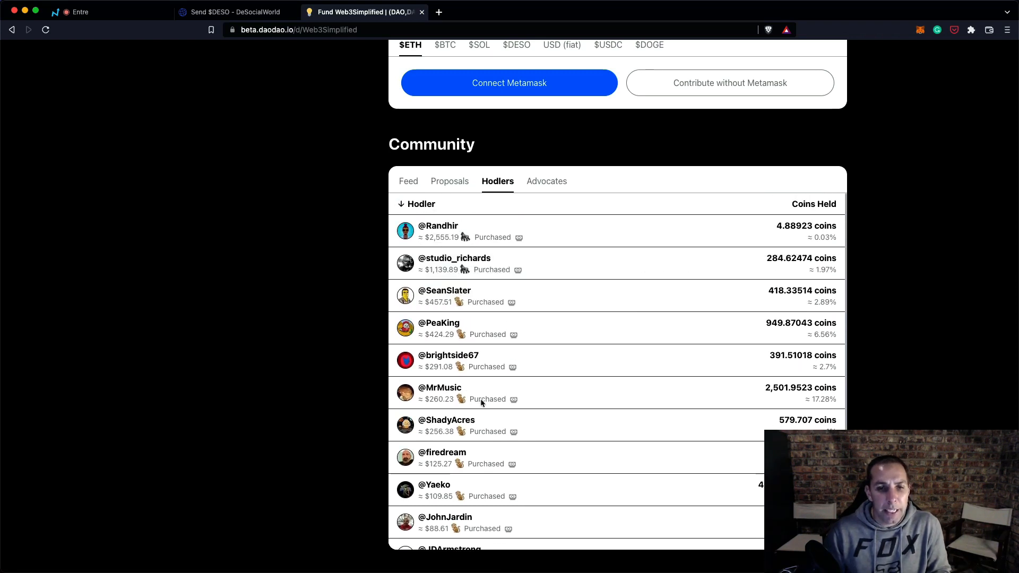
# - Open the Advocates tab and highlight the advocate's referral count and amount earned
pyautogui.click(561, 185)
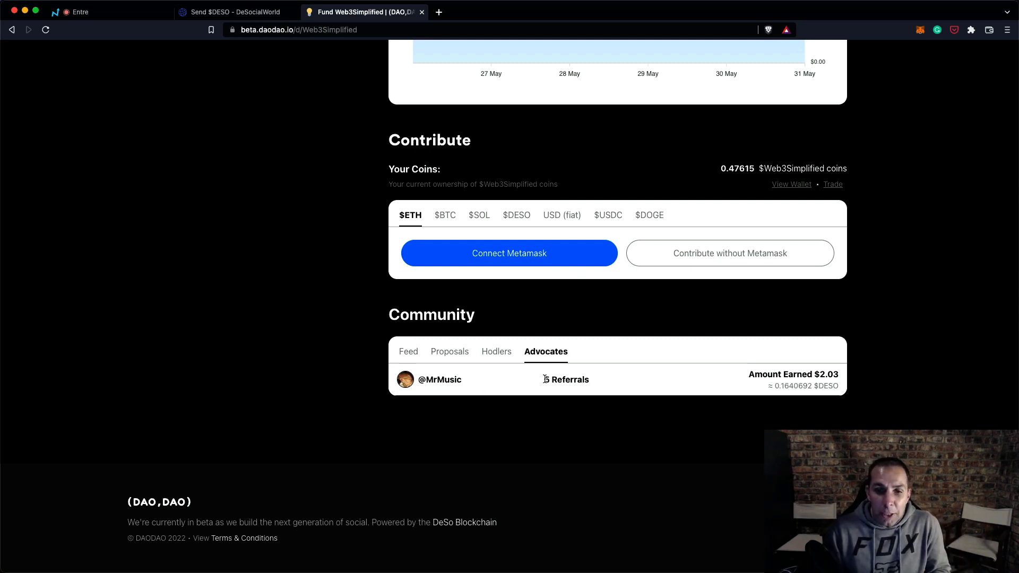
pyautogui.moveTo(545, 379); pyautogui.dragTo(598, 382)
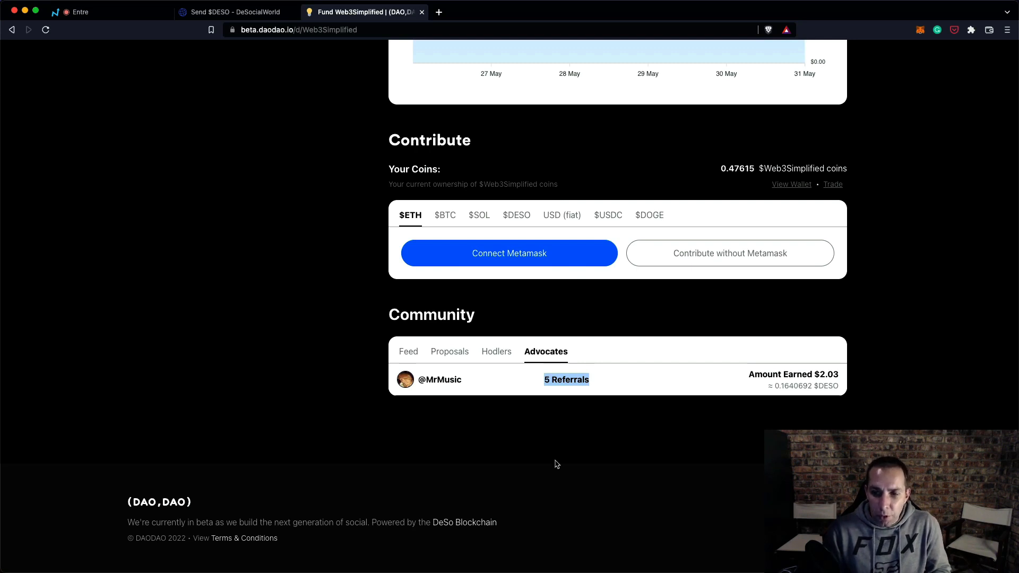
pyautogui.moveTo(813, 375); pyautogui.dragTo(851, 378)
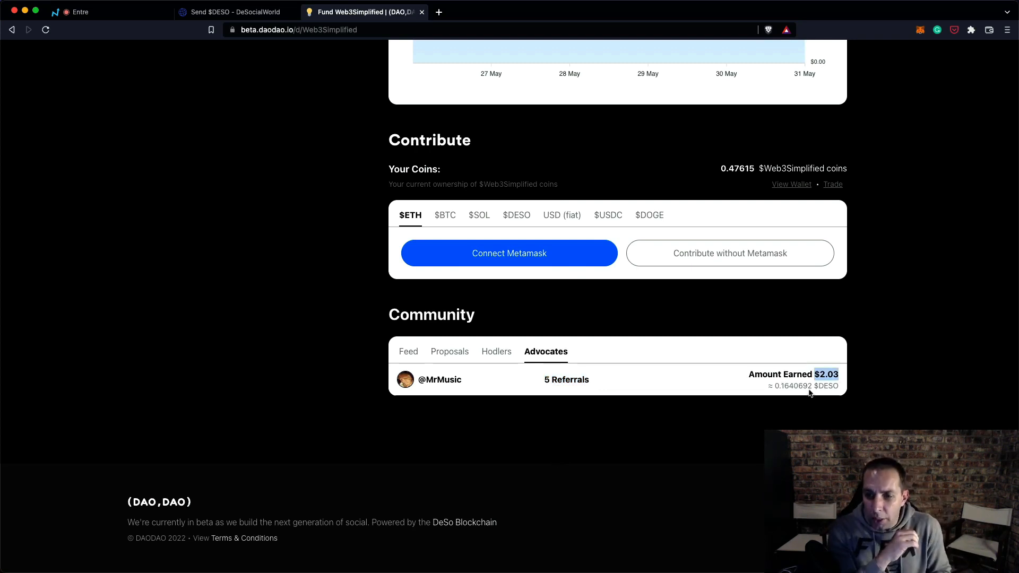
# - Highlight the DAO's market cap figure, then re-examine the advocate's referrals and earnings
pyautogui.scroll(2, 630, 428)
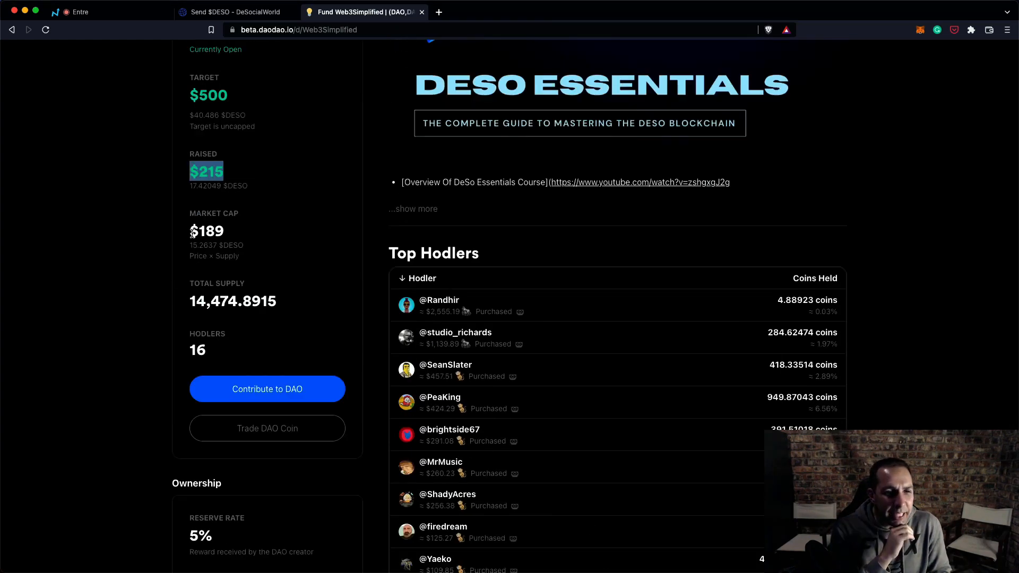
pyautogui.moveTo(192, 234); pyautogui.dragTo(242, 236)
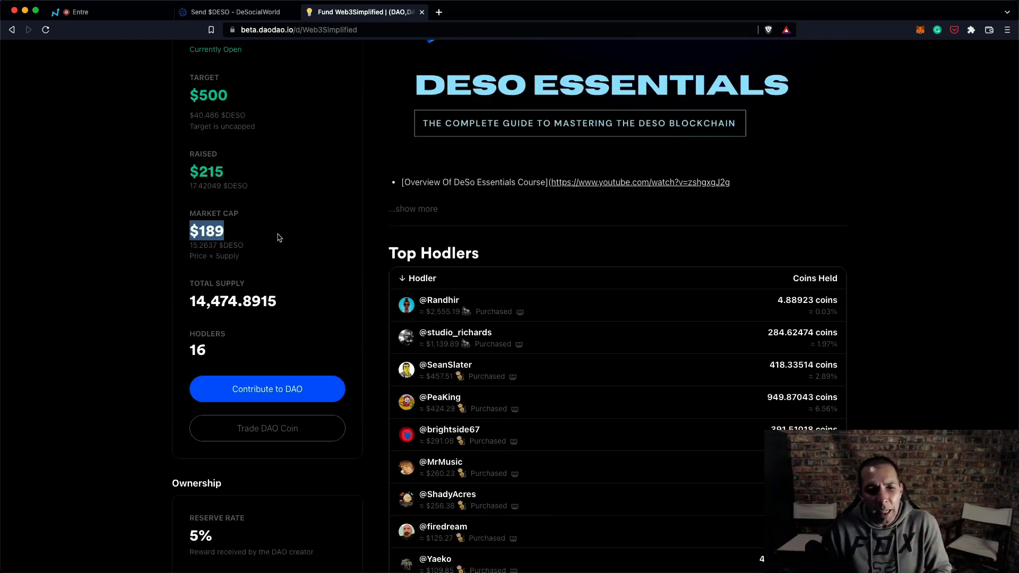
pyautogui.scroll(-1, 280, 237)
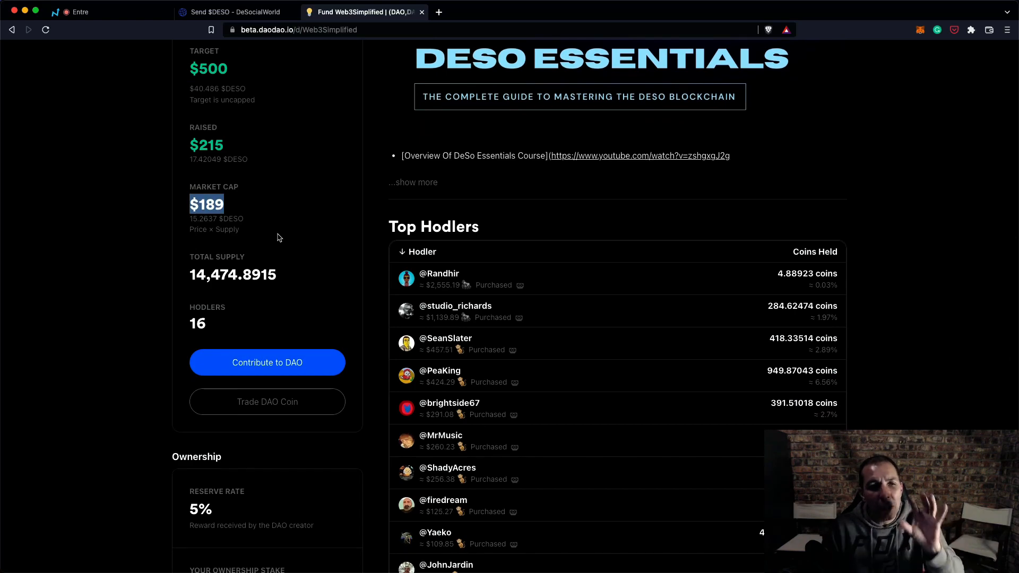
pyautogui.scroll(-15, 280, 237)
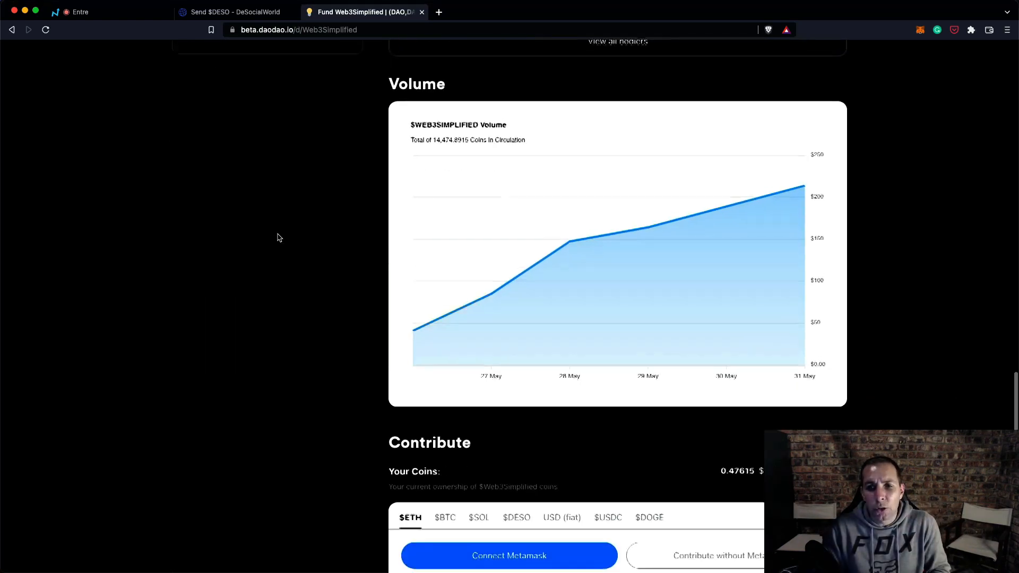
pyautogui.scroll(-7, 618, 305)
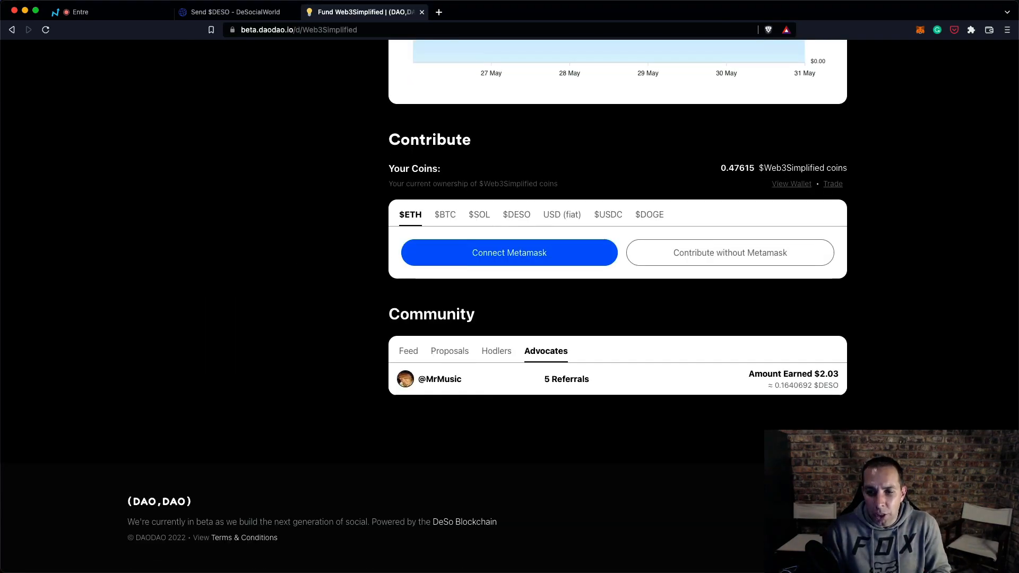
pyautogui.moveTo(544, 385); pyautogui.dragTo(623, 384)
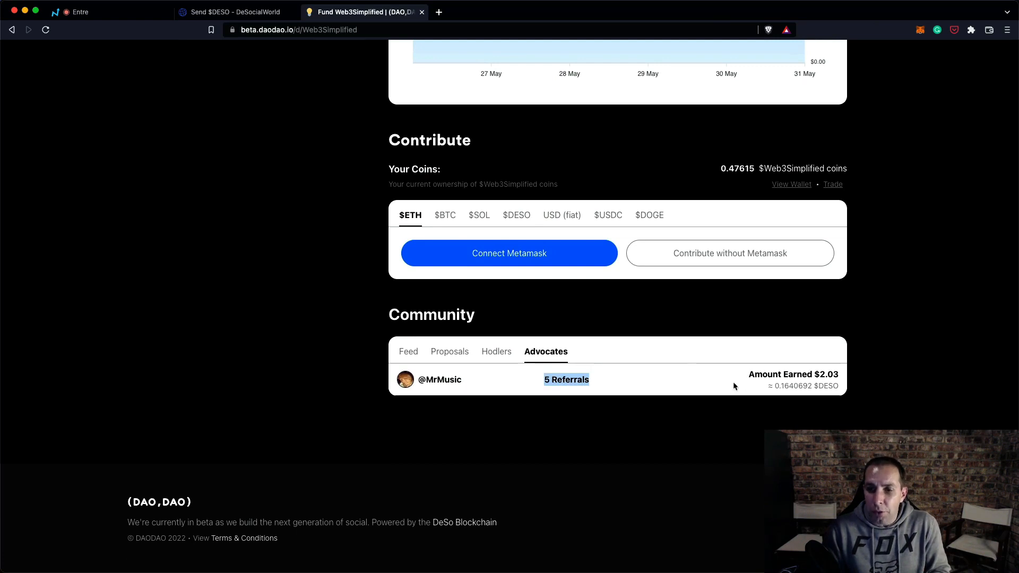
pyautogui.moveTo(749, 372); pyautogui.dragTo(819, 385)
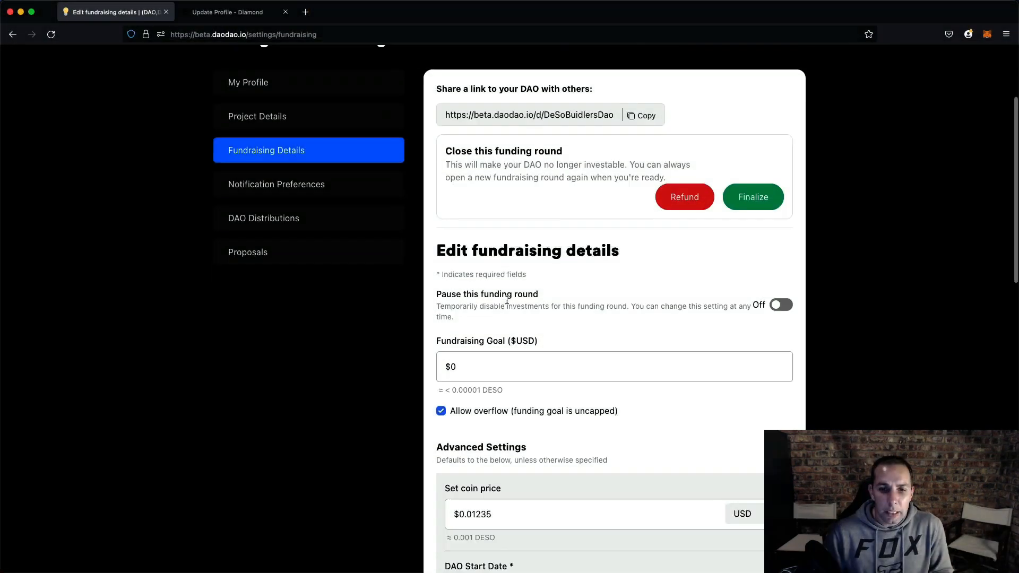
# - Review the reserve rate and referral bonus fields in the DAO's fundraising settings
pyautogui.scroll(-10, 615, 286)
pyautogui.click(620, 236)
pyautogui.moveTo(692, 244); pyautogui.dragTo(541, 232)
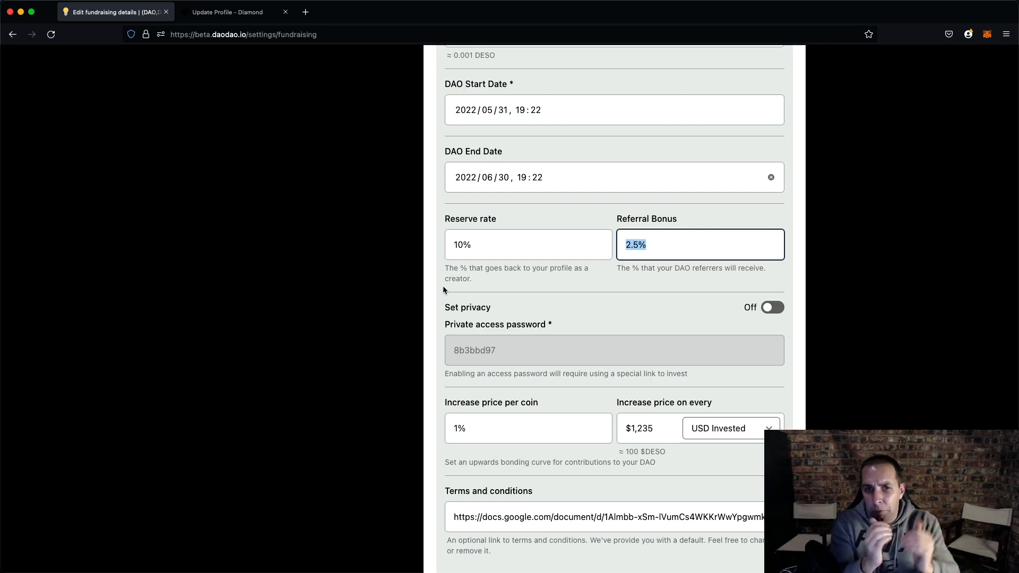
pyautogui.click(365, 254)
pyautogui.scroll(-3, 365, 255)
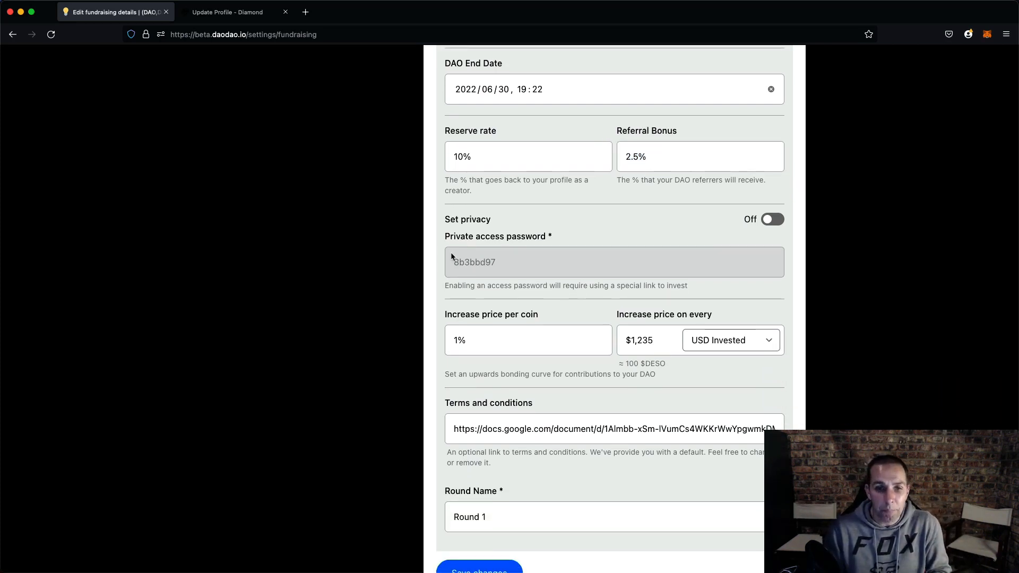
pyautogui.scroll(-2, 597, 190)
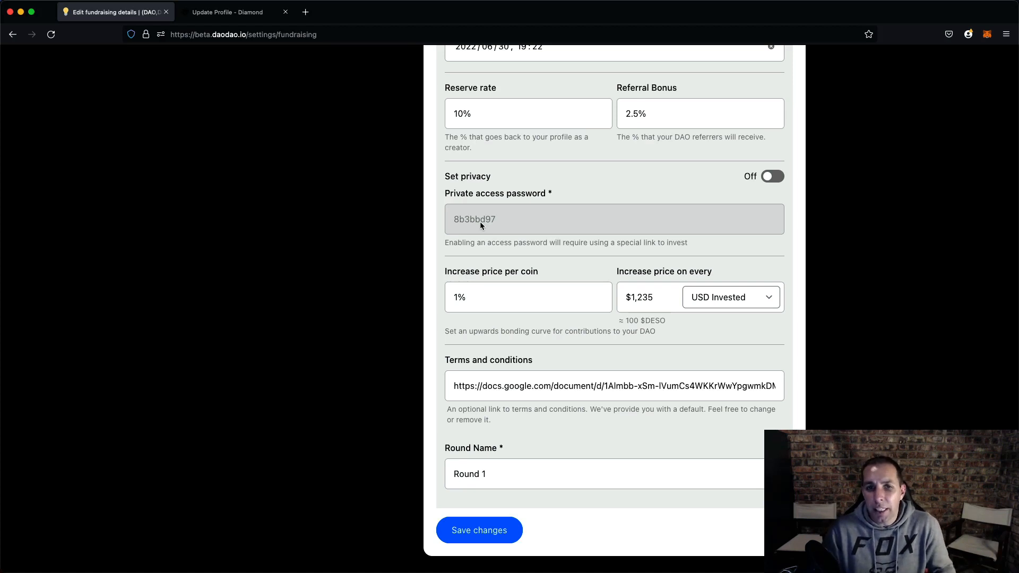
pyautogui.scroll(-3, 522, 139)
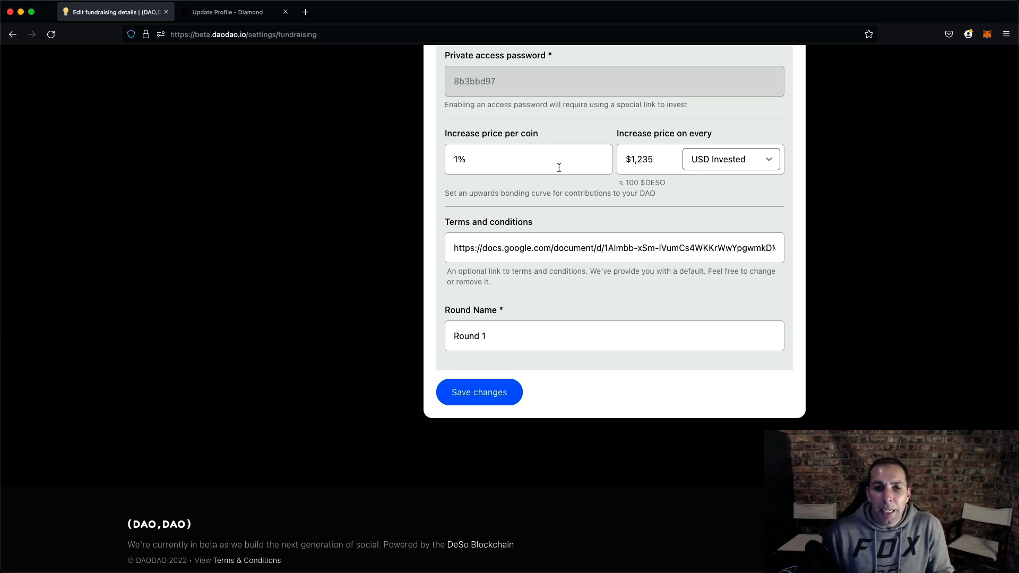
# - Examine the price-increase bonding curve fields and the terms and conditions link
pyautogui.moveTo(628, 182); pyautogui.dragTo(678, 186)
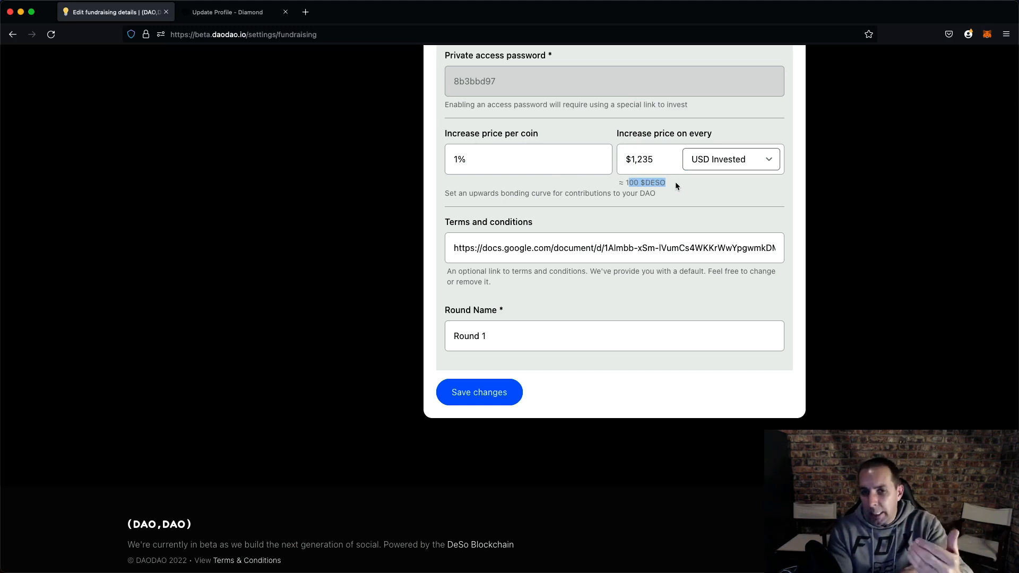
pyautogui.moveTo(468, 155); pyautogui.dragTo(445, 152)
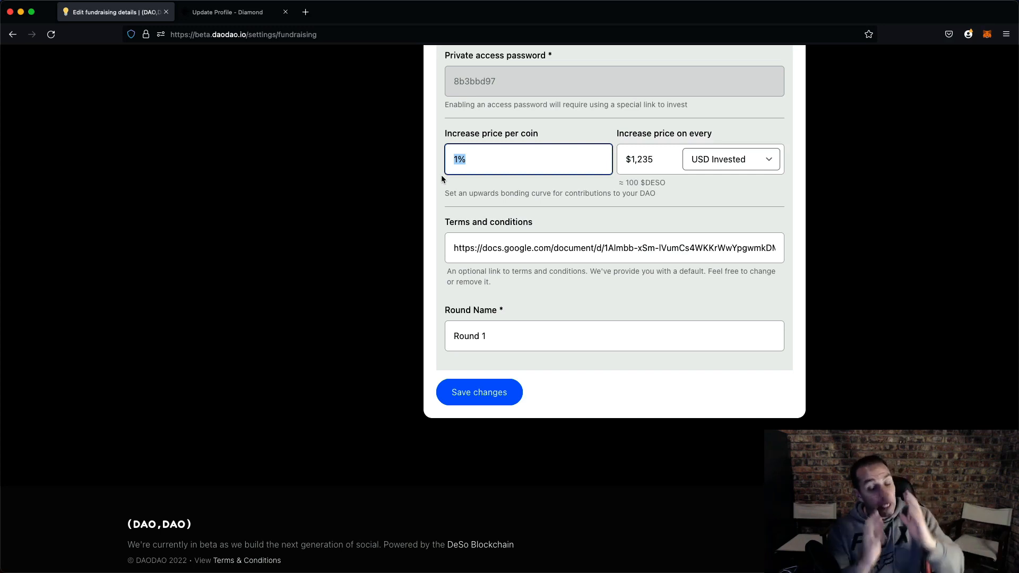
pyautogui.scroll(2, 450, 183)
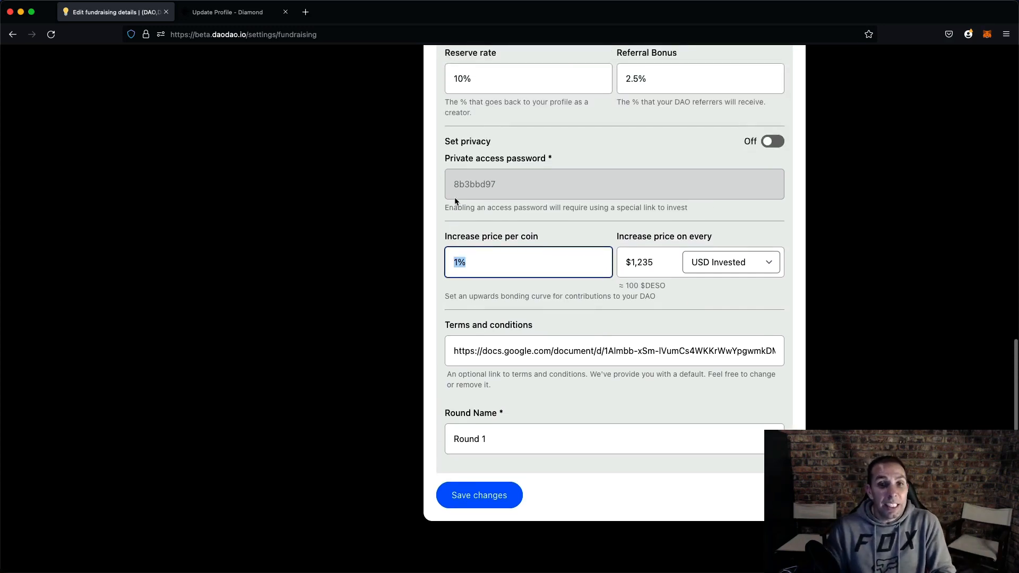
pyautogui.click(383, 221)
pyautogui.scroll(-1, 383, 221)
pyautogui.click(481, 205)
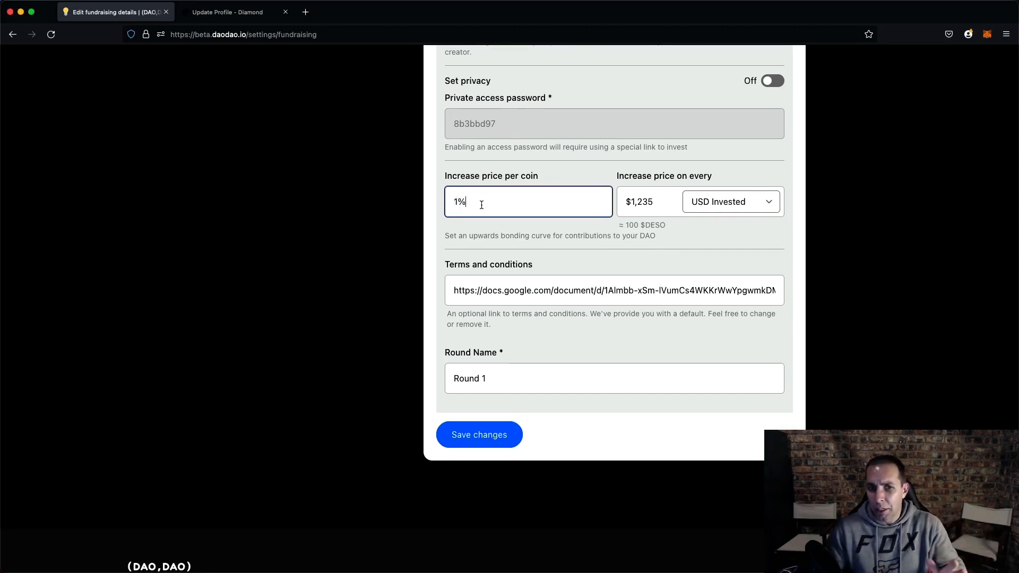
pyautogui.click(511, 293)
pyautogui.scroll(-1, 512, 293)
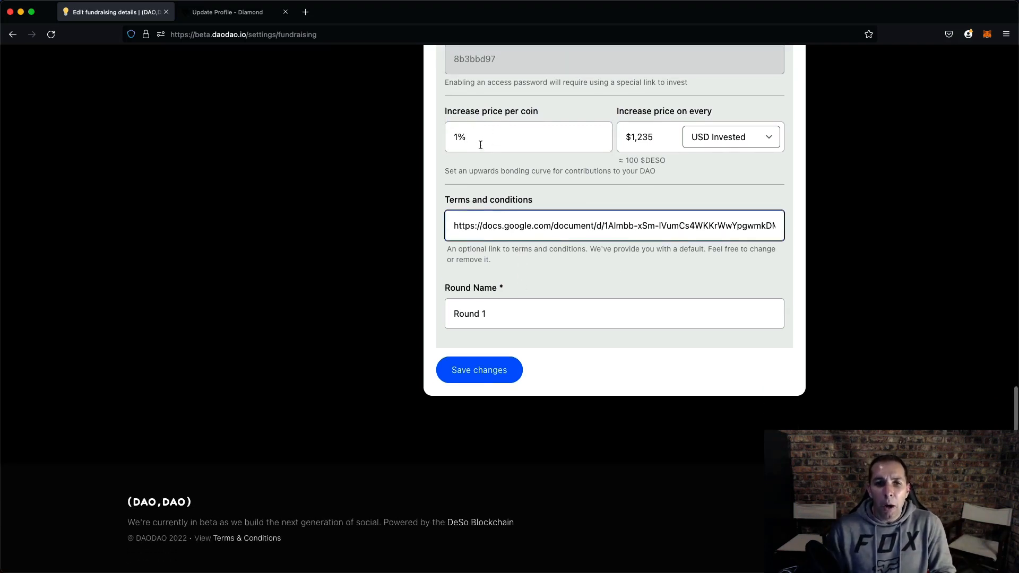
pyautogui.scroll(1, 478, 141)
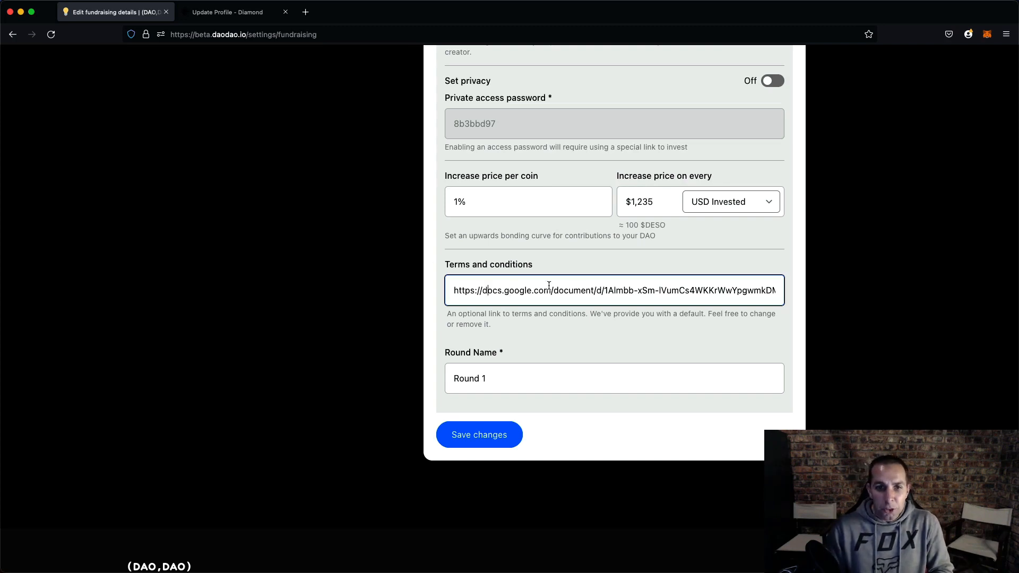
# - Open the default terms and conditions document from the link, skim it, and return to the fundraising settings
pyautogui.tripleClick(583, 289)
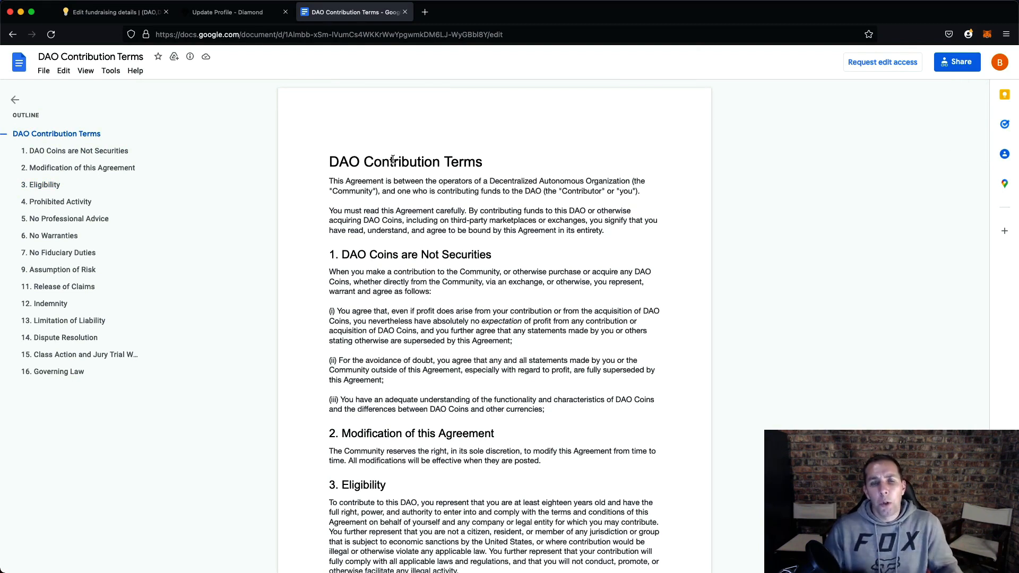
pyautogui.scroll(-20, 411, 221)
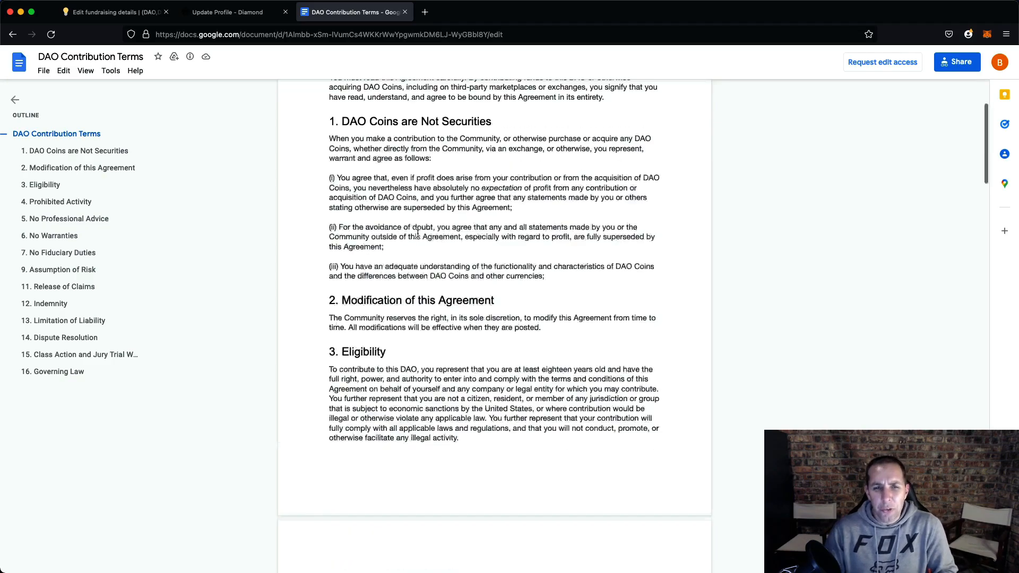
pyautogui.scroll(20, 417, 233)
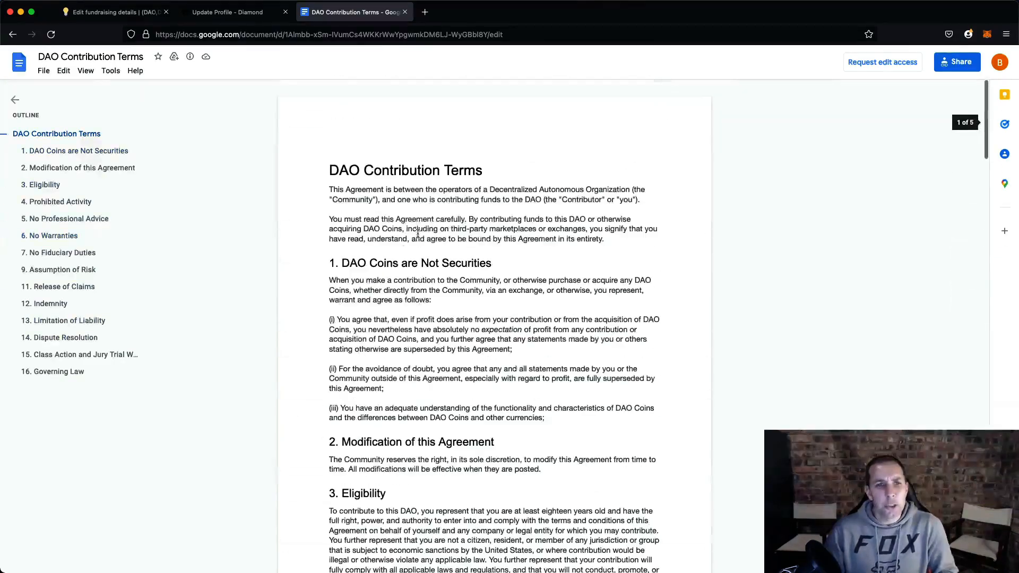
pyautogui.click(405, 12)
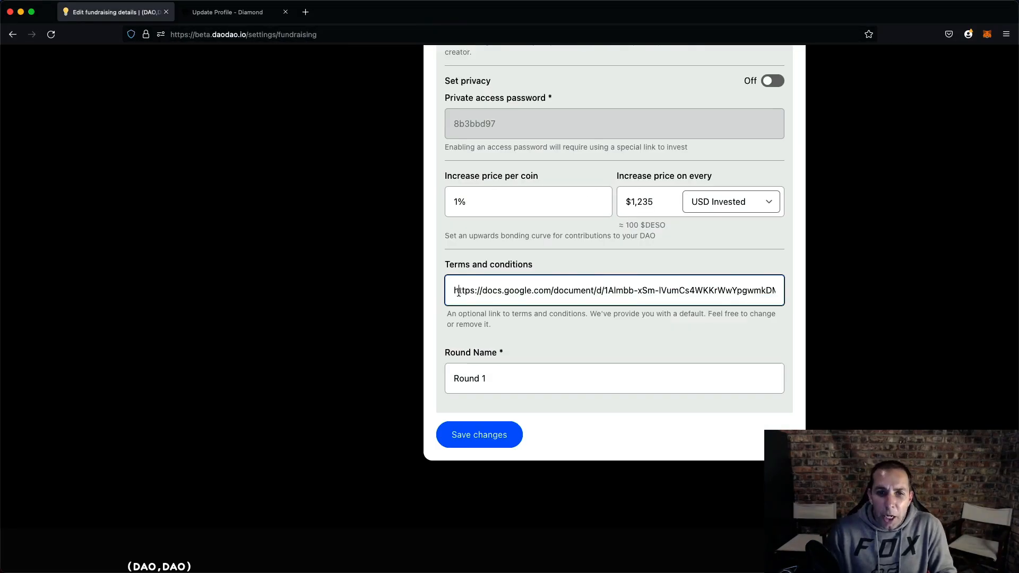
# - Highlight the terms and conditions link and the Round Name field in the fundraising settings
pyautogui.moveTo(455, 291); pyautogui.dragTo(775, 293)
pyautogui.click(631, 291)
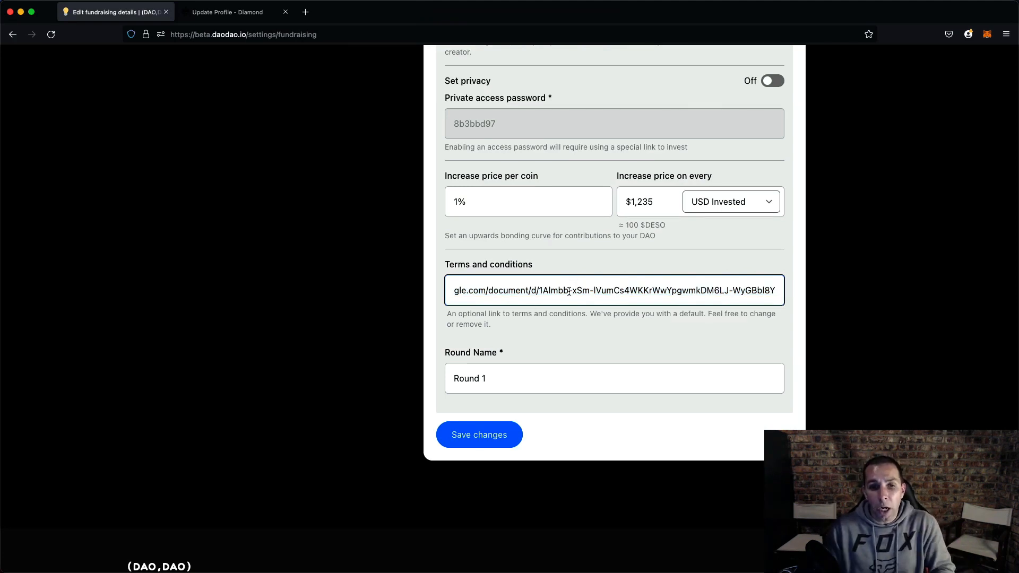
pyautogui.press('super+a')
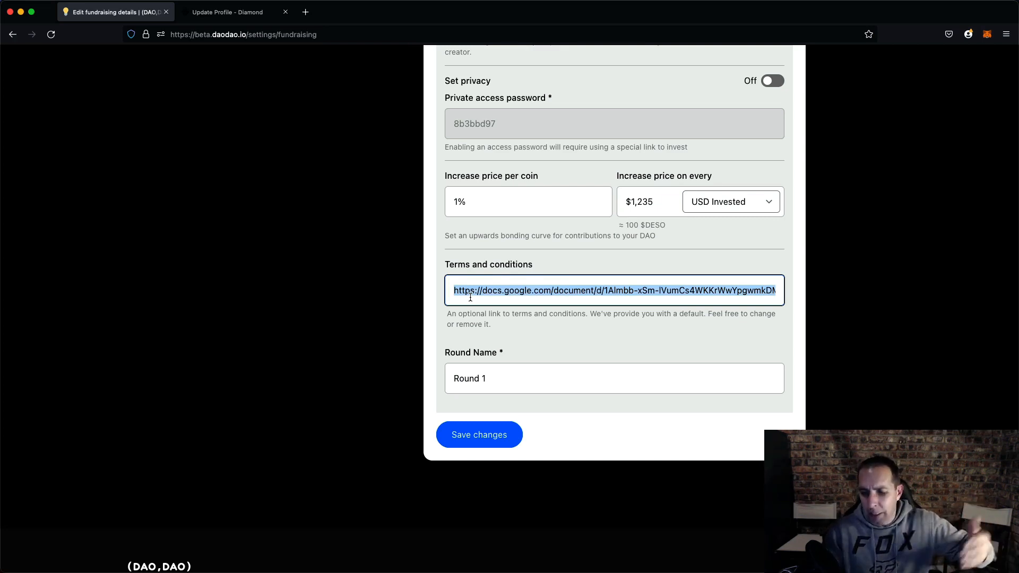
pyautogui.click(488, 296)
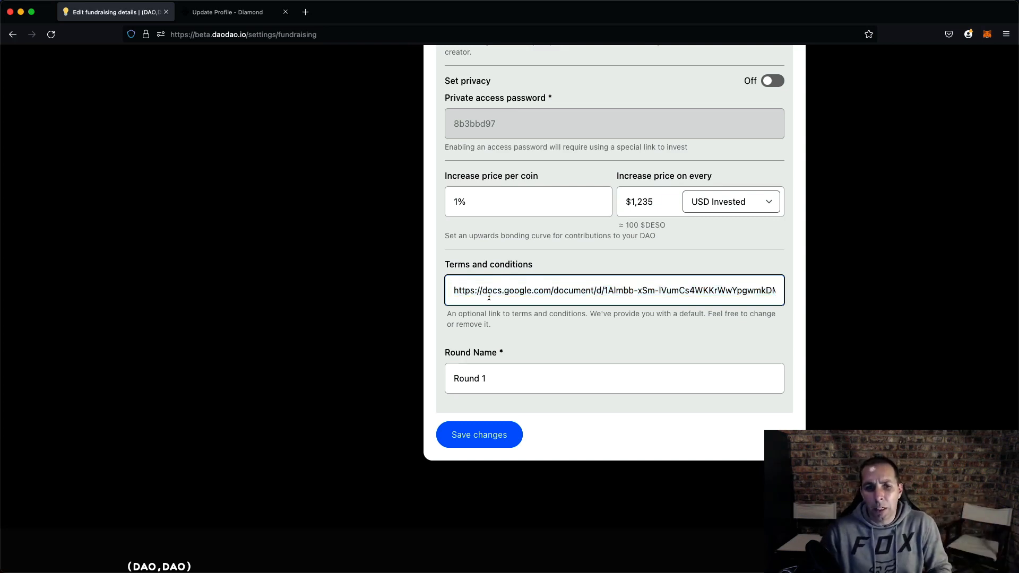
pyautogui.click(505, 373)
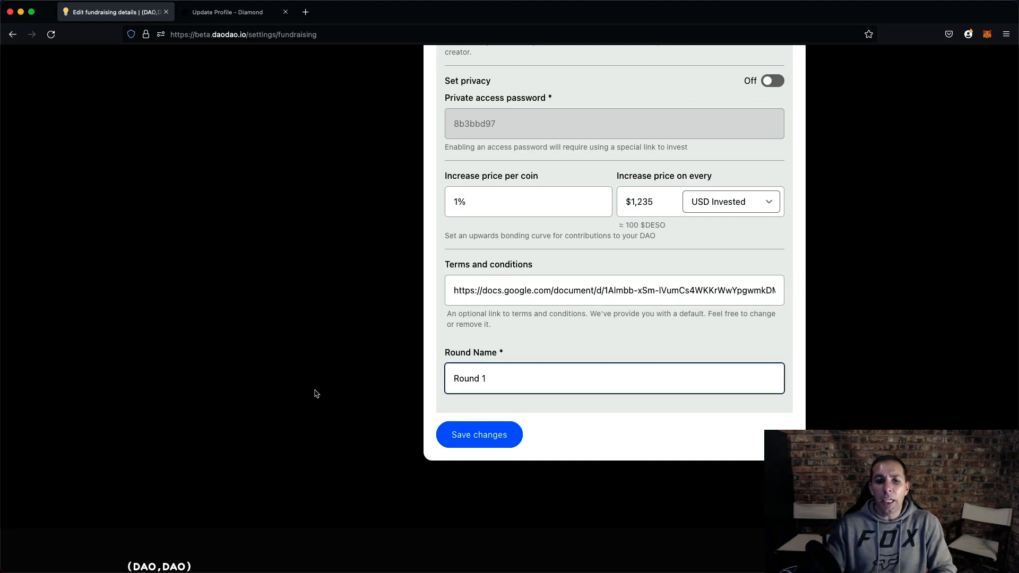
pyautogui.moveTo(493, 380); pyautogui.dragTo(441, 358)
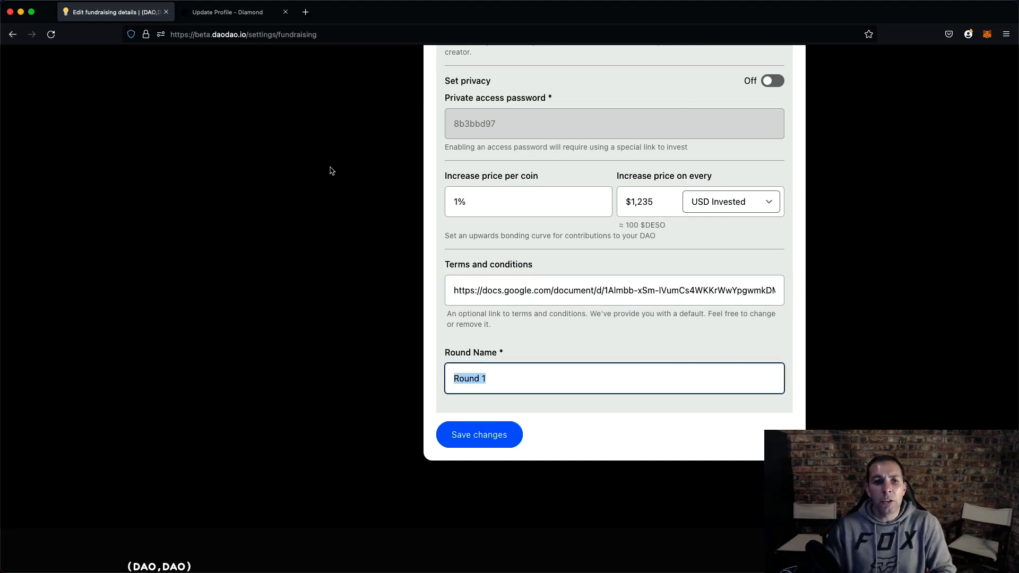
# - Switch to the other browser window and compare another DAO's referral bonus, terms link and round name settings
pyautogui.scroll(10, 370, 250)
pyautogui.scroll(3, 371, 250)
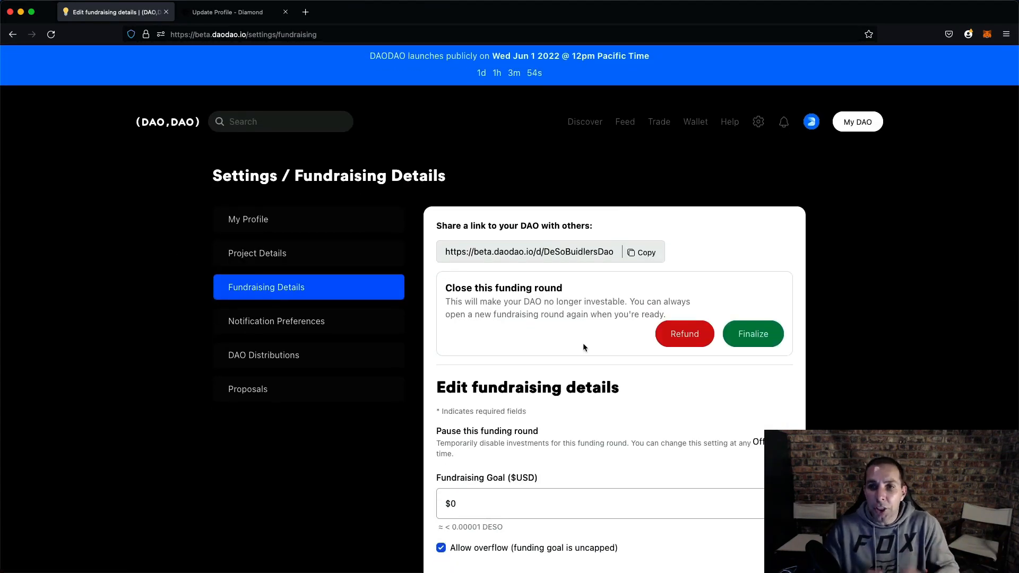
pyautogui.moveTo(635, 571)
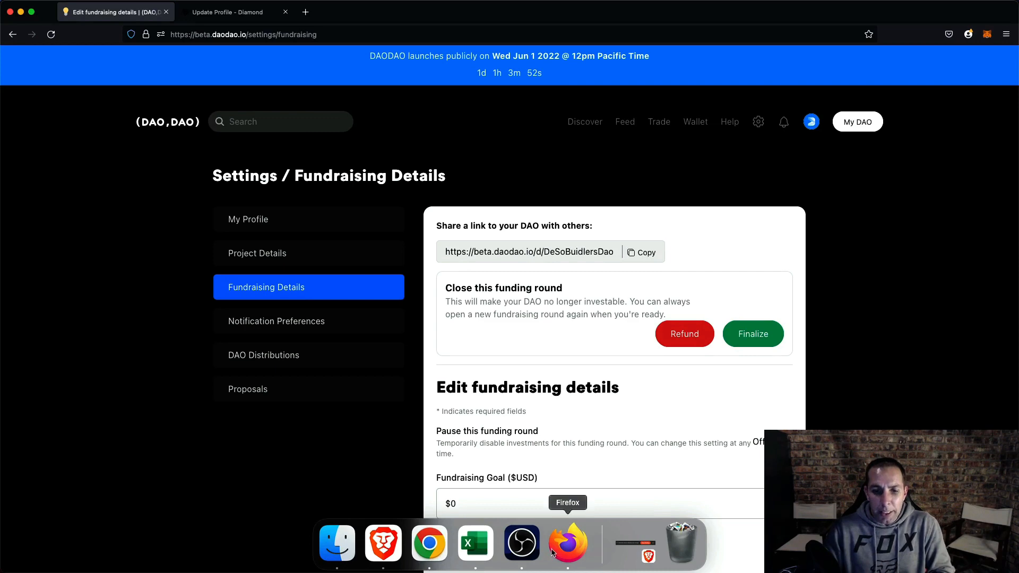
pyautogui.click(429, 543)
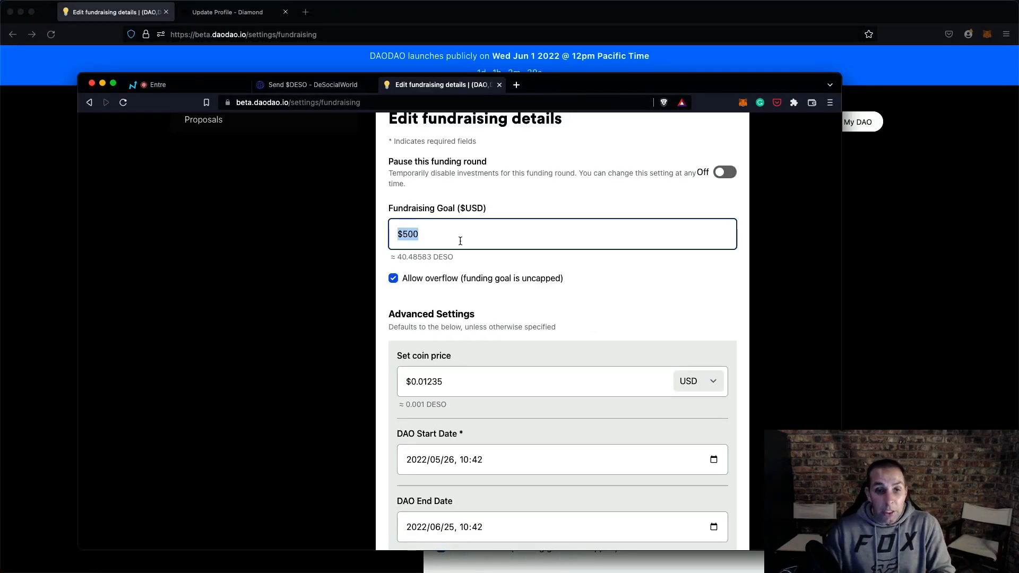
pyautogui.scroll(-1, 519, 243)
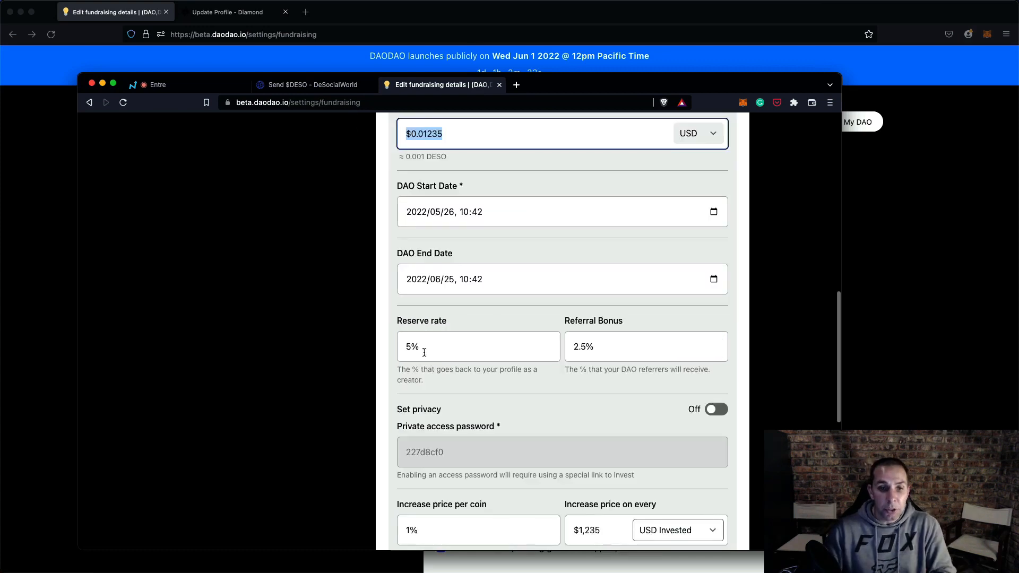
pyautogui.click(584, 346)
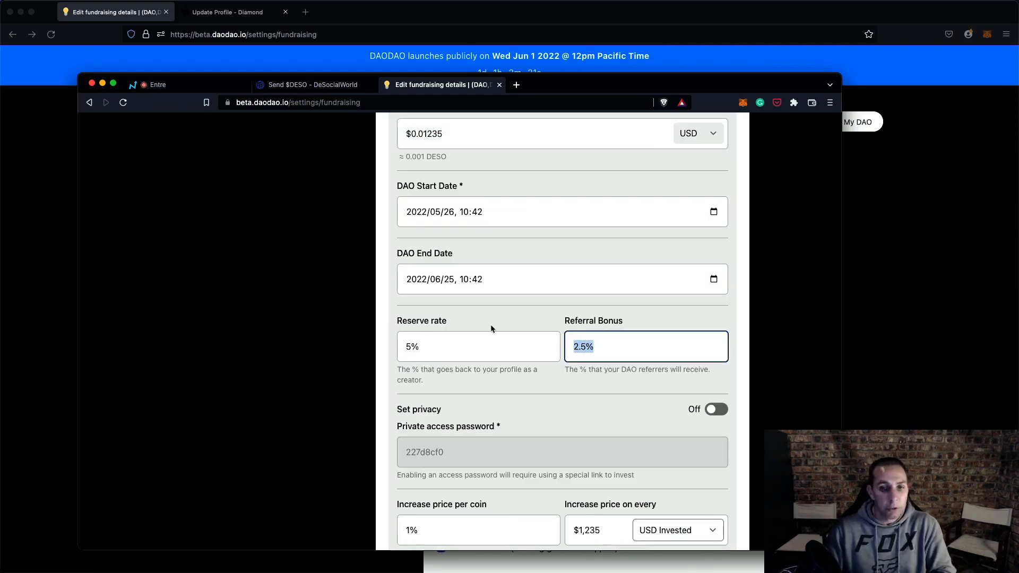
pyautogui.scroll(-5, 549, 316)
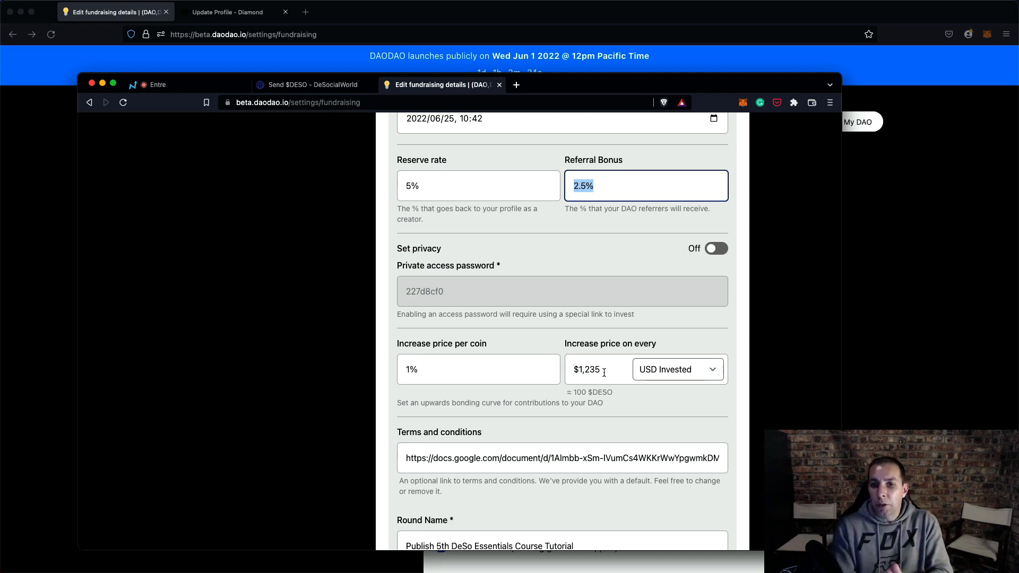
pyautogui.moveTo(720, 348); pyautogui.dragTo(583, 353)
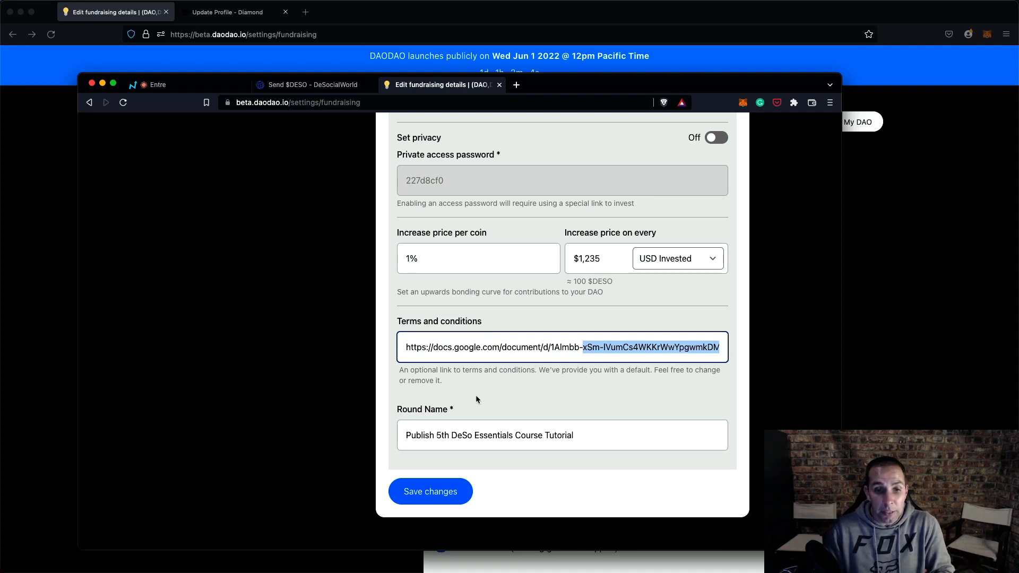
pyautogui.tripleClick(450, 432)
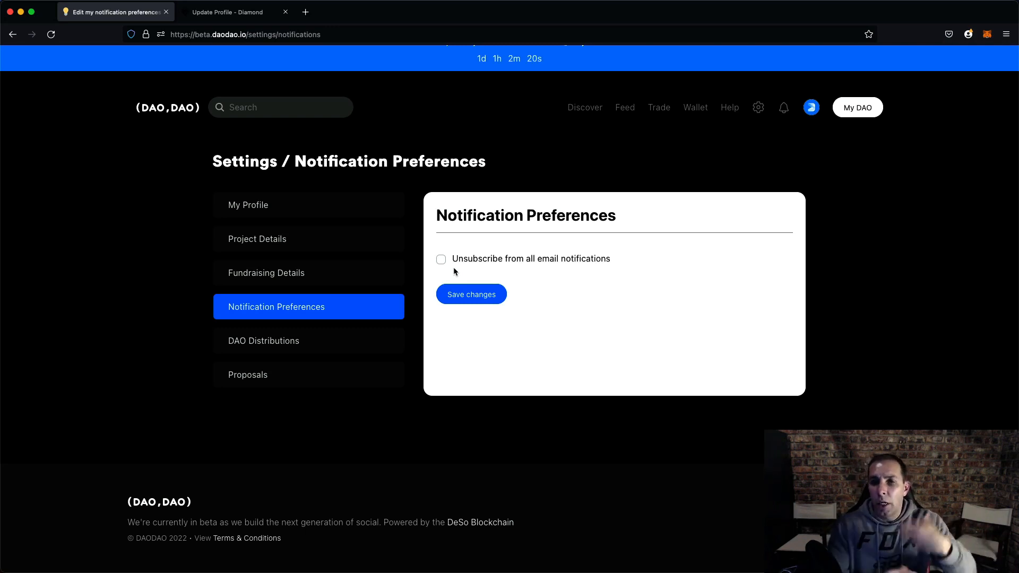
# - Open the DAO Distributions settings page and read its description
pyautogui.click(295, 337)
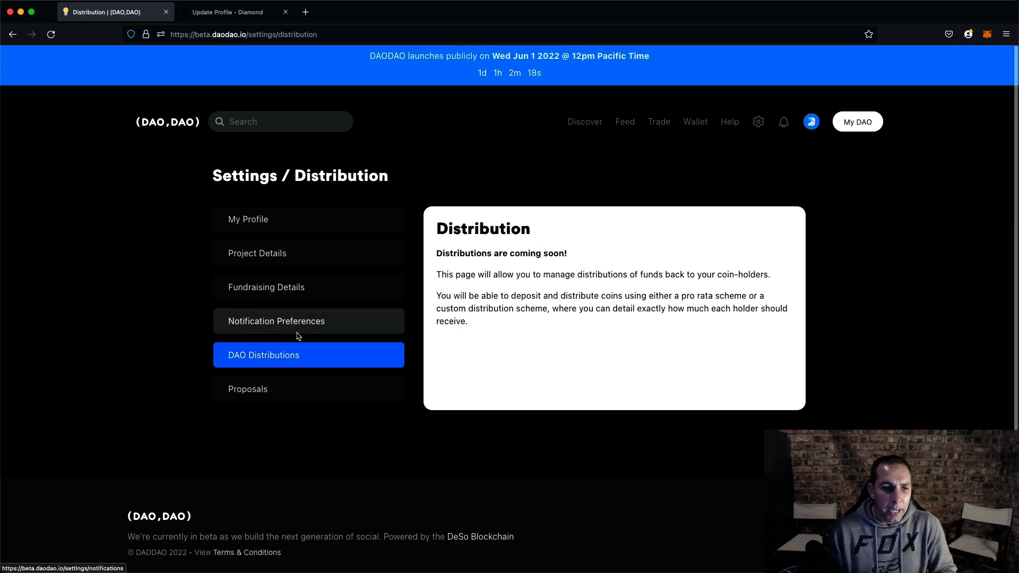
pyautogui.moveTo(436, 227); pyautogui.dragTo(515, 335)
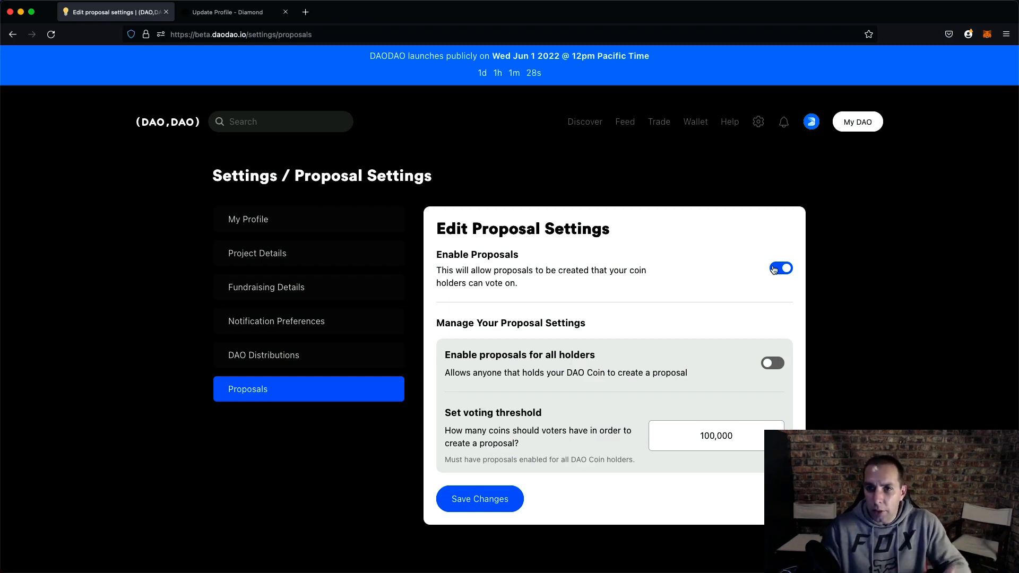
# - Toggle proposals for all holders on and back off while reviewing the voting threshold setting
pyautogui.tripleClick(616, 357)
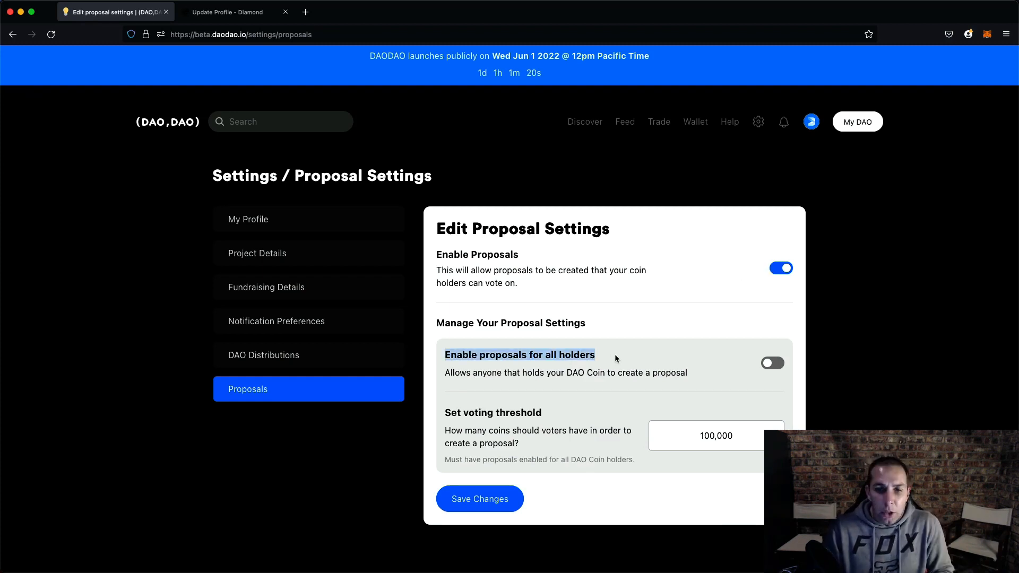
pyautogui.click(771, 363)
pyautogui.tripleClick(560, 418)
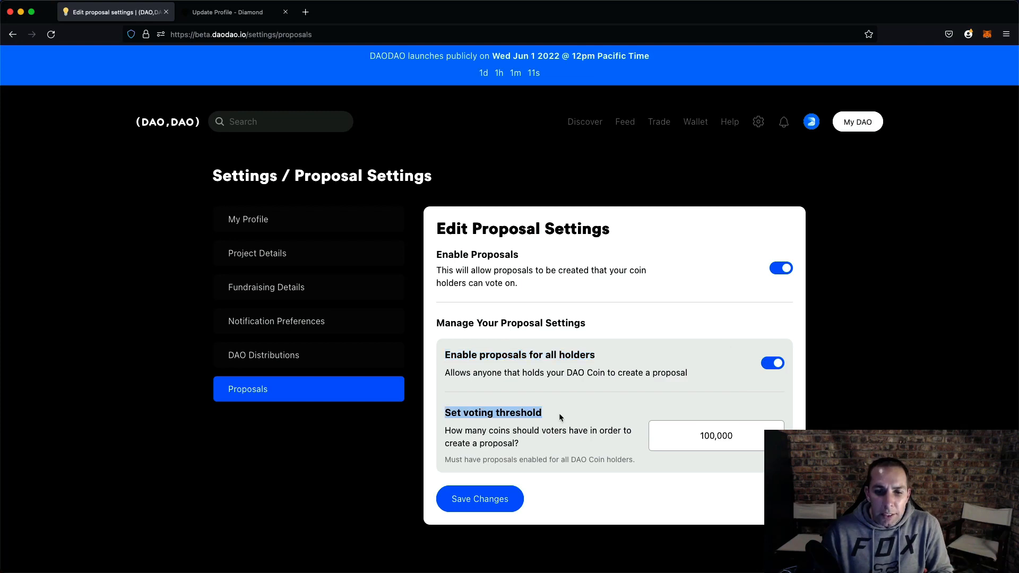
pyautogui.moveTo(445, 432); pyautogui.dragTo(543, 445)
pyautogui.click(543, 446)
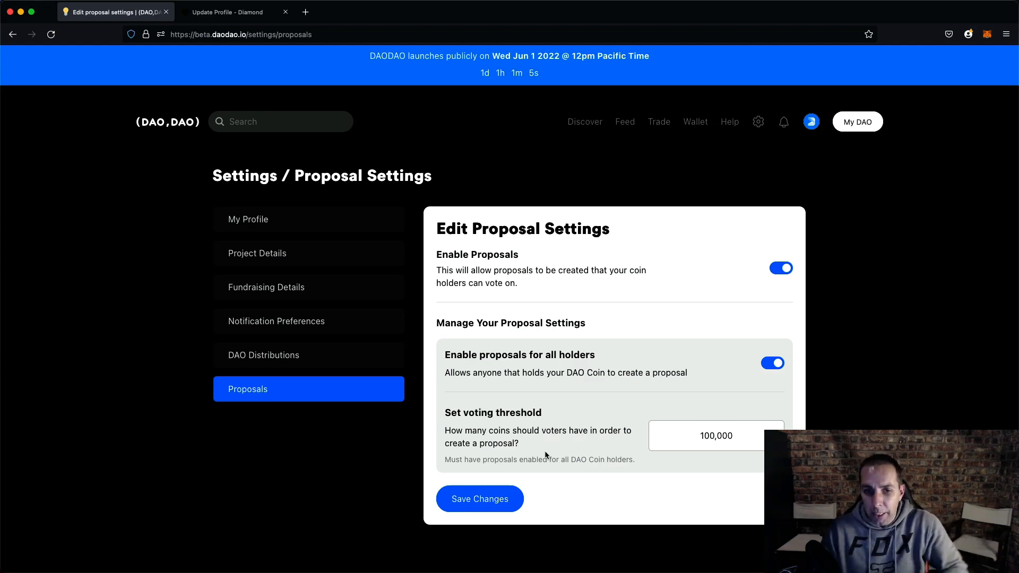
pyautogui.doubleClick(497, 443)
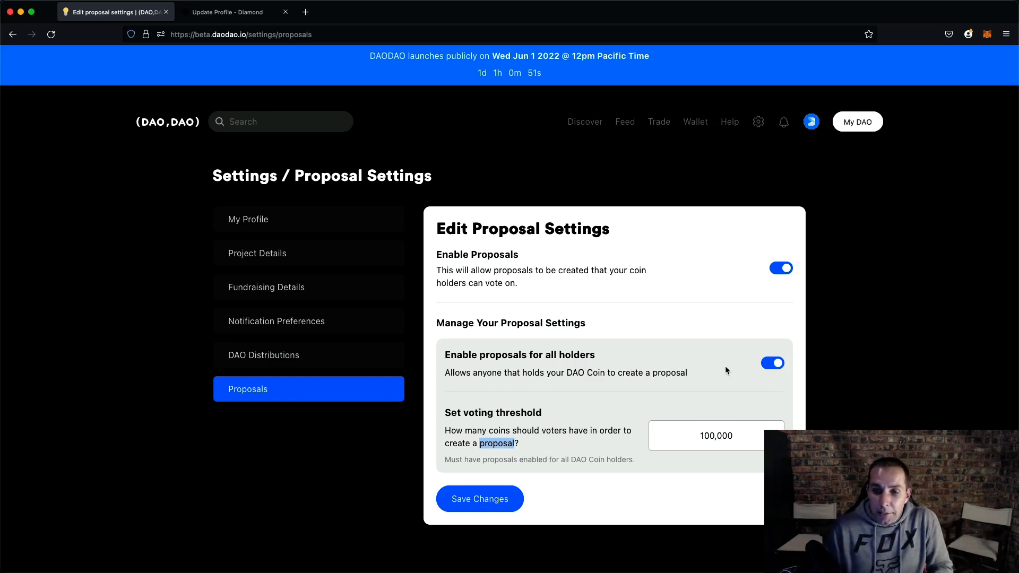
pyautogui.click(771, 371)
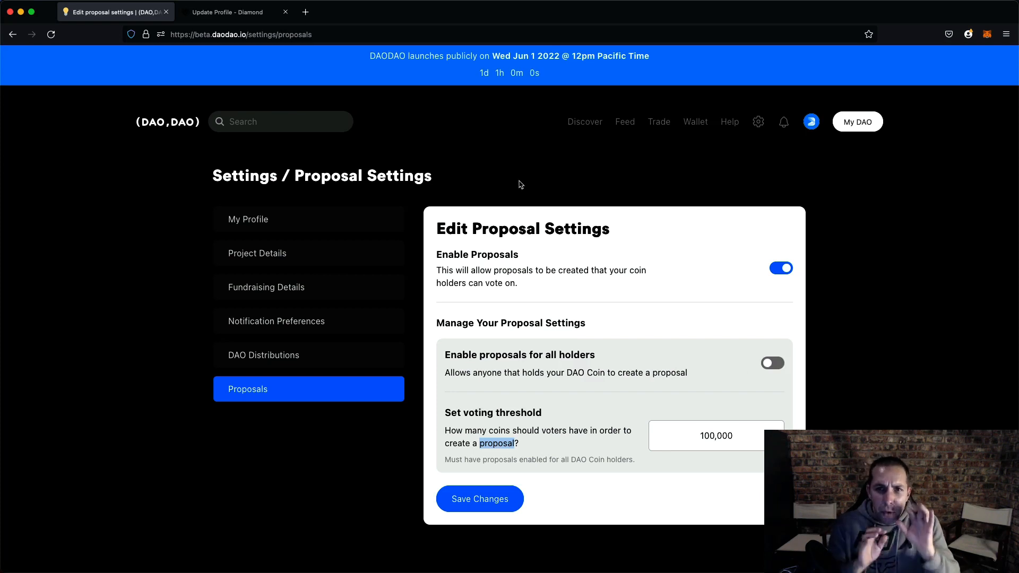